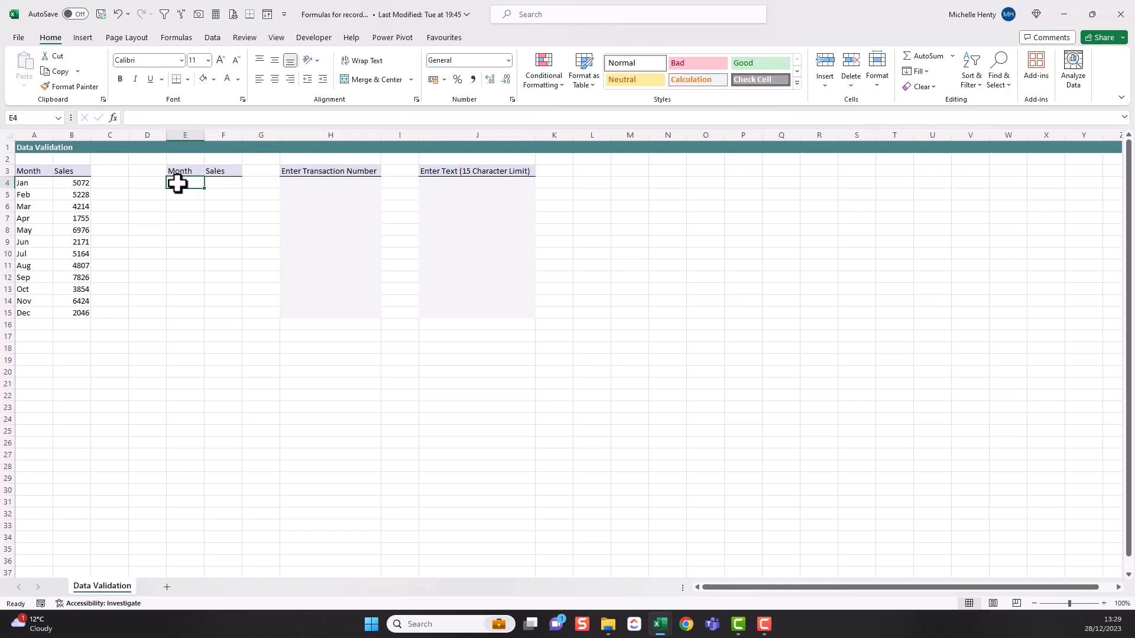
Add List data validation to cell E4 under Month, using the months in A4:A15 as the source.
left_click(212, 39)
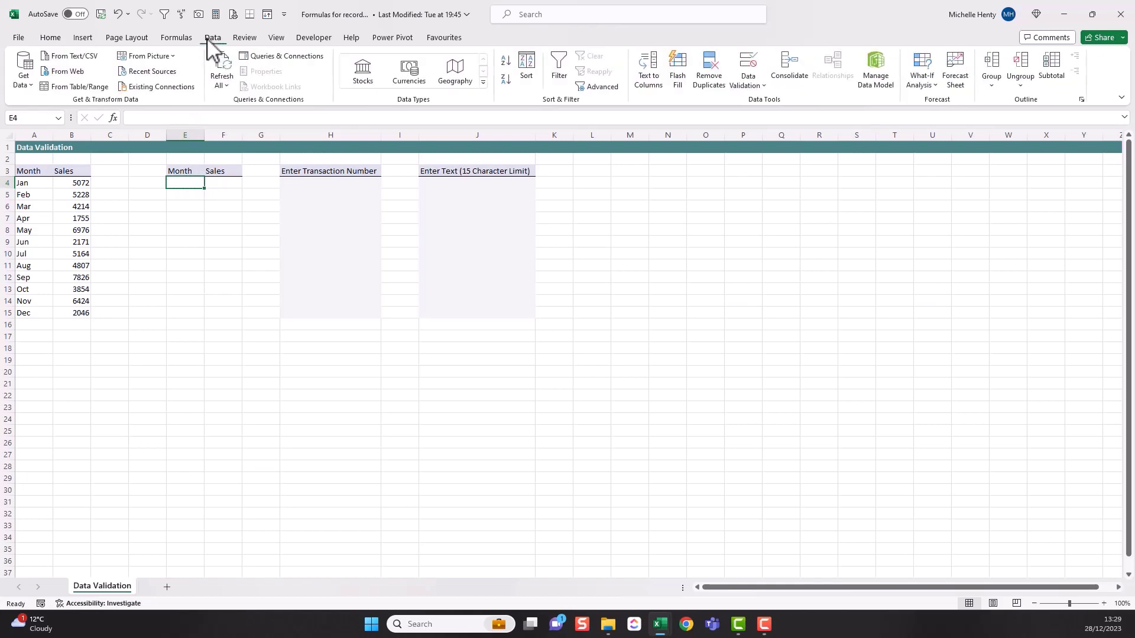
left_click(752, 86)
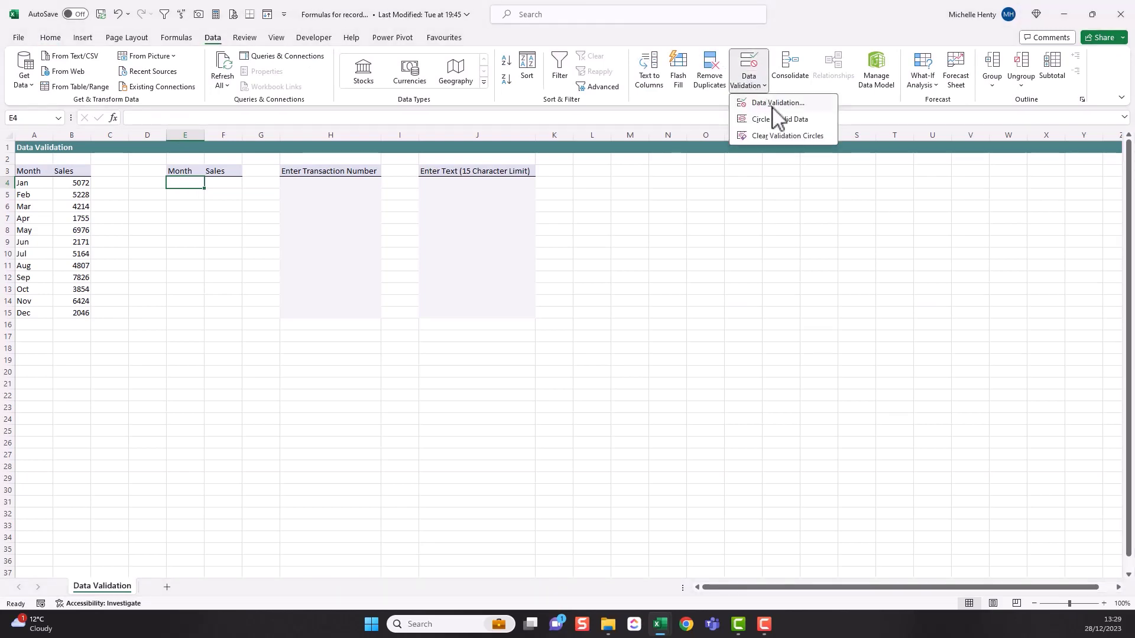
left_click(775, 104)
left_click(524, 180)
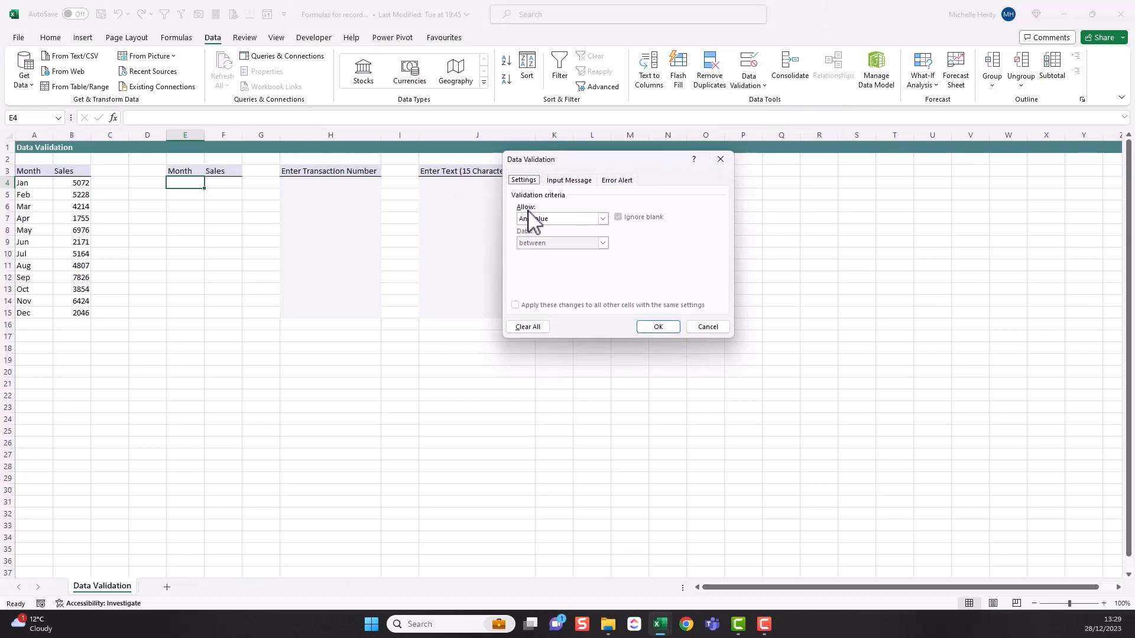
left_click(602, 220)
left_click(557, 262)
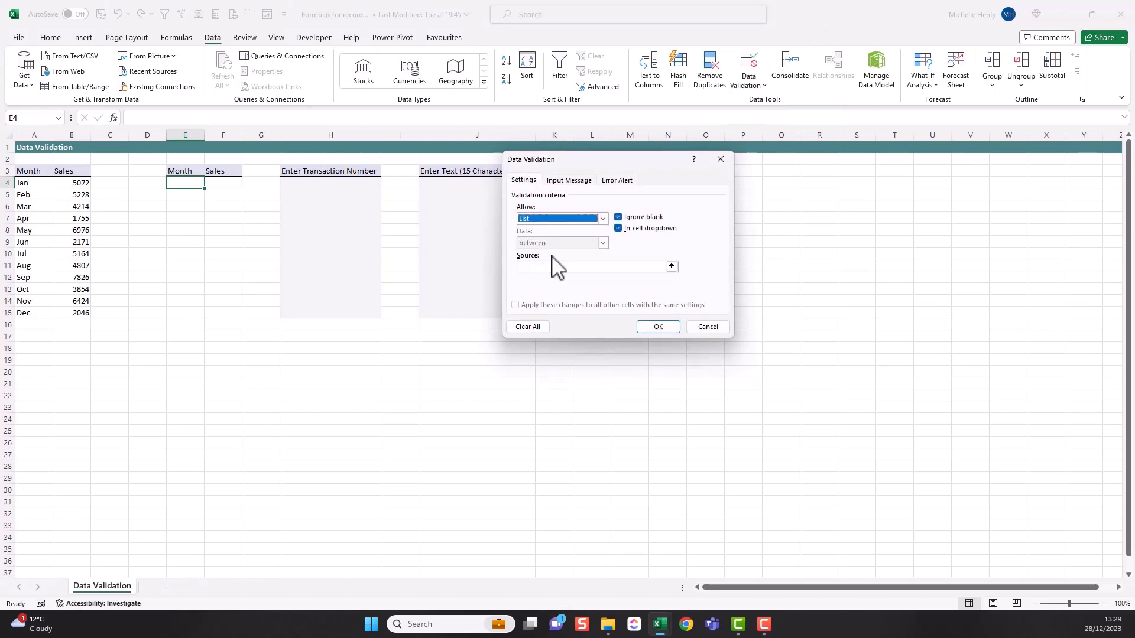
left_click(542, 266)
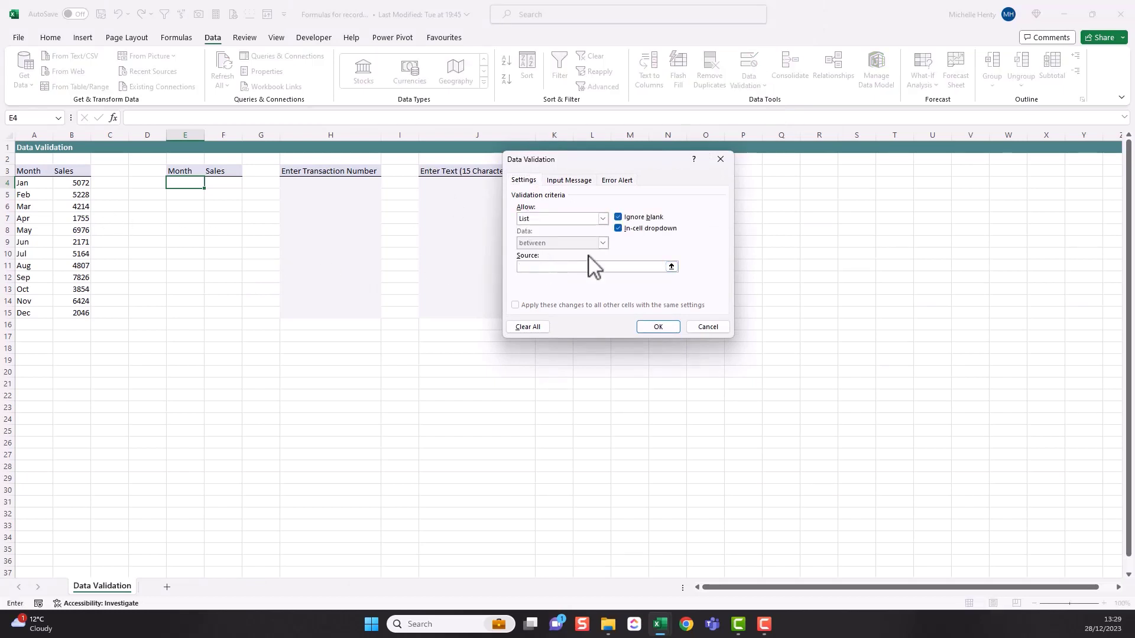
left_click_drag(38, 183, 36, 313)
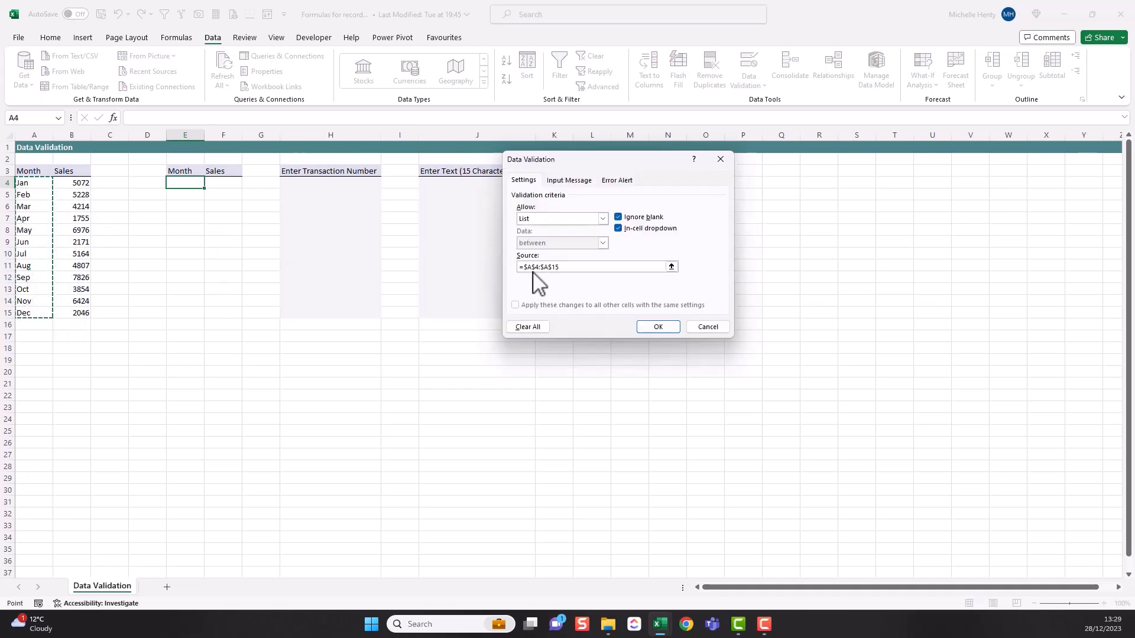
left_click(658, 326)
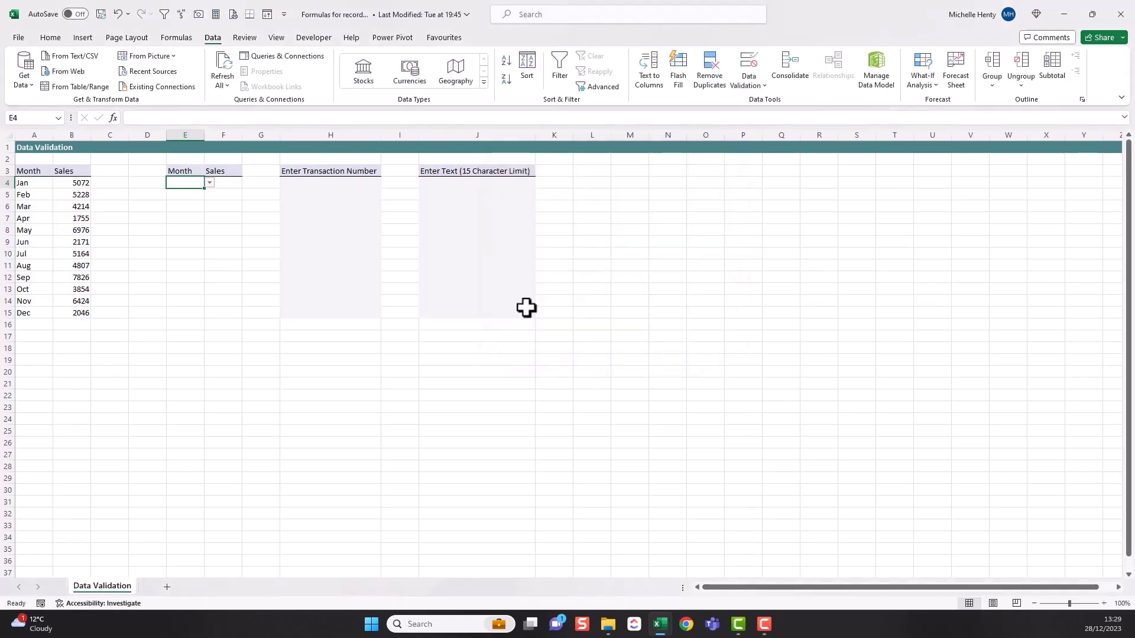
Try the month list in E4 by choosing Jan, Apr and Jul in turn, ending on Jan.
left_click(210, 185)
left_click(193, 193)
left_click(209, 183)
left_click(195, 225)
left_click(210, 183)
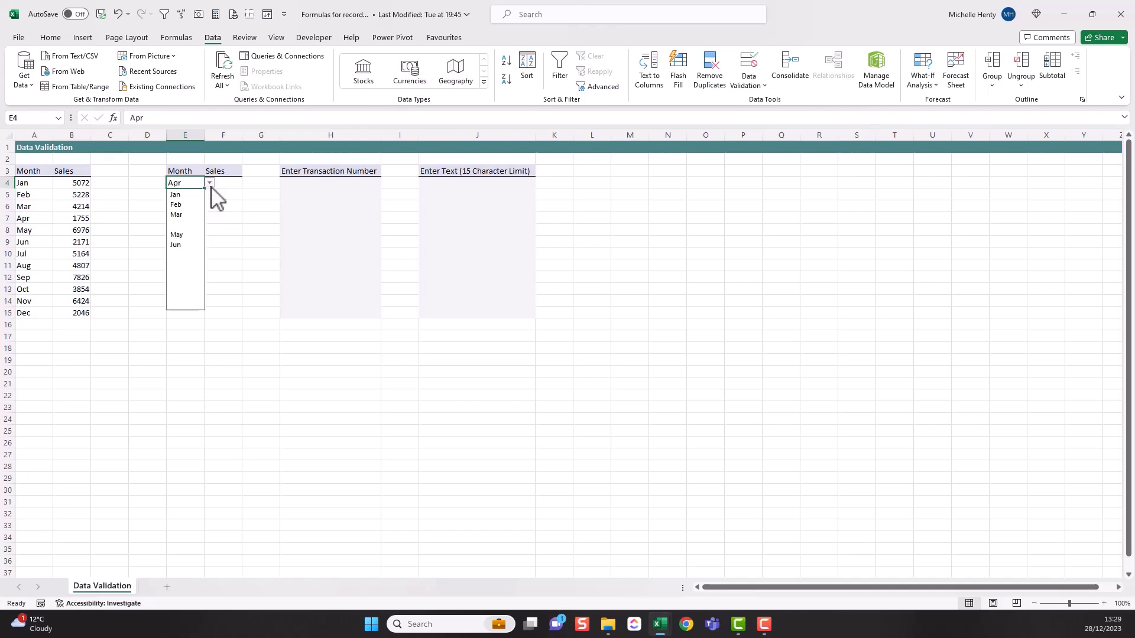
left_click(188, 255)
left_click(210, 184)
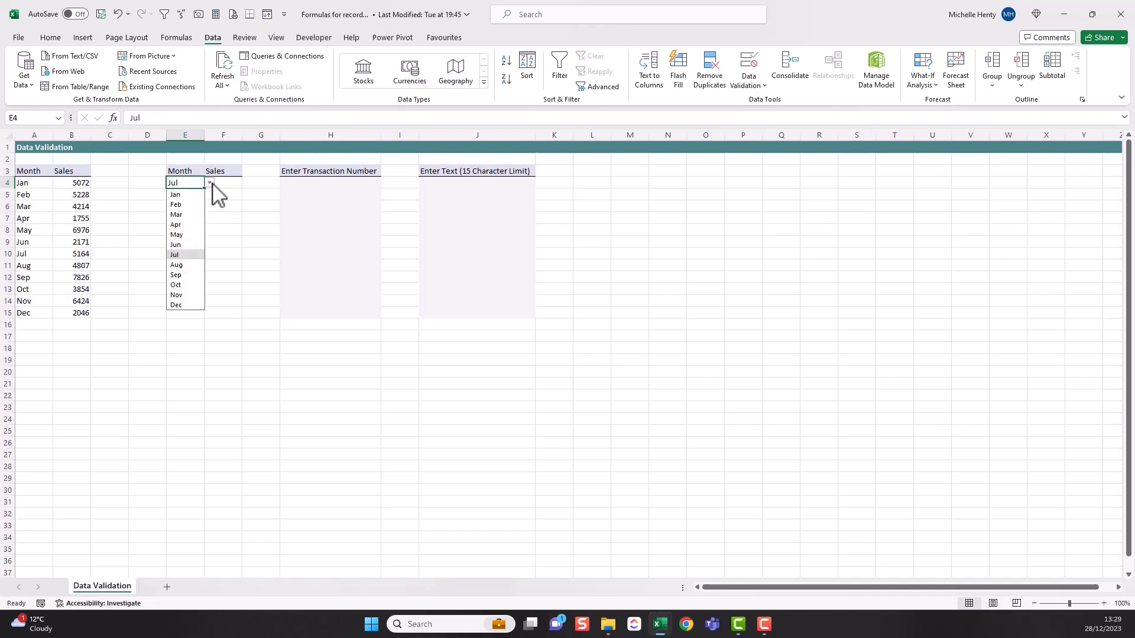
left_click(189, 194)
Add List data validation to cell E19 with the manually entered source "Yes, No".
left_click(179, 360)
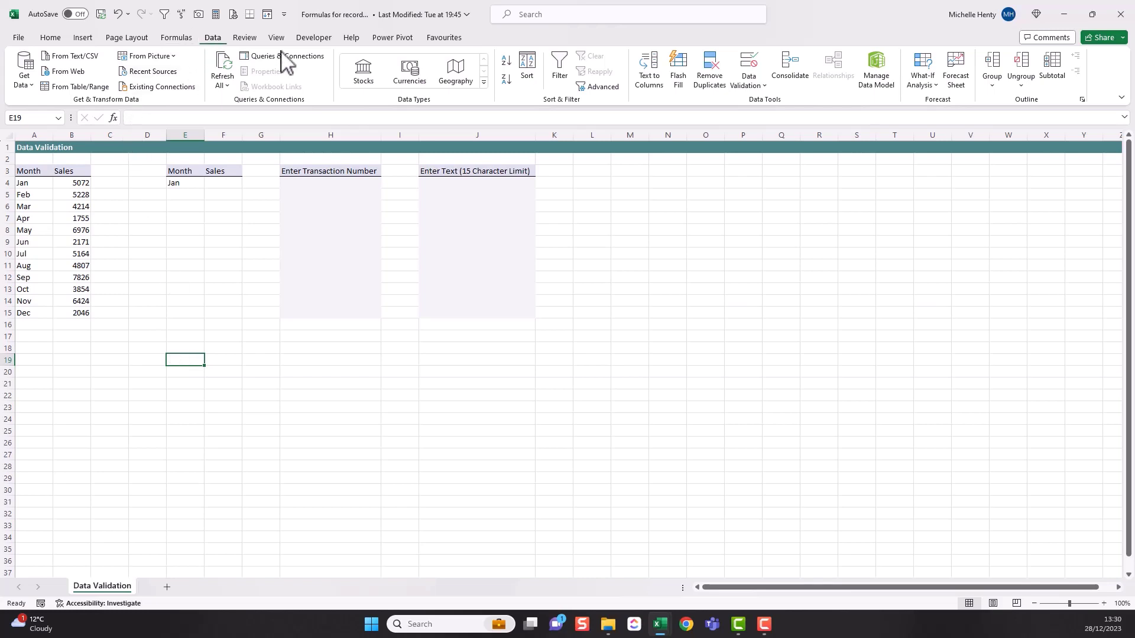
left_click(752, 83)
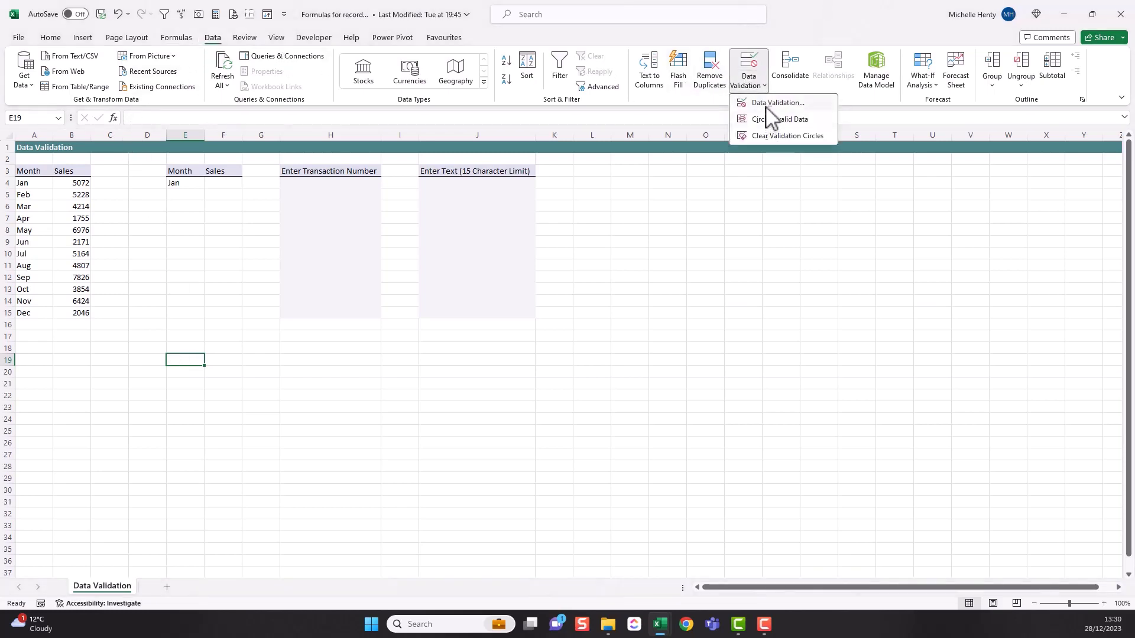
left_click(769, 103)
left_click(602, 219)
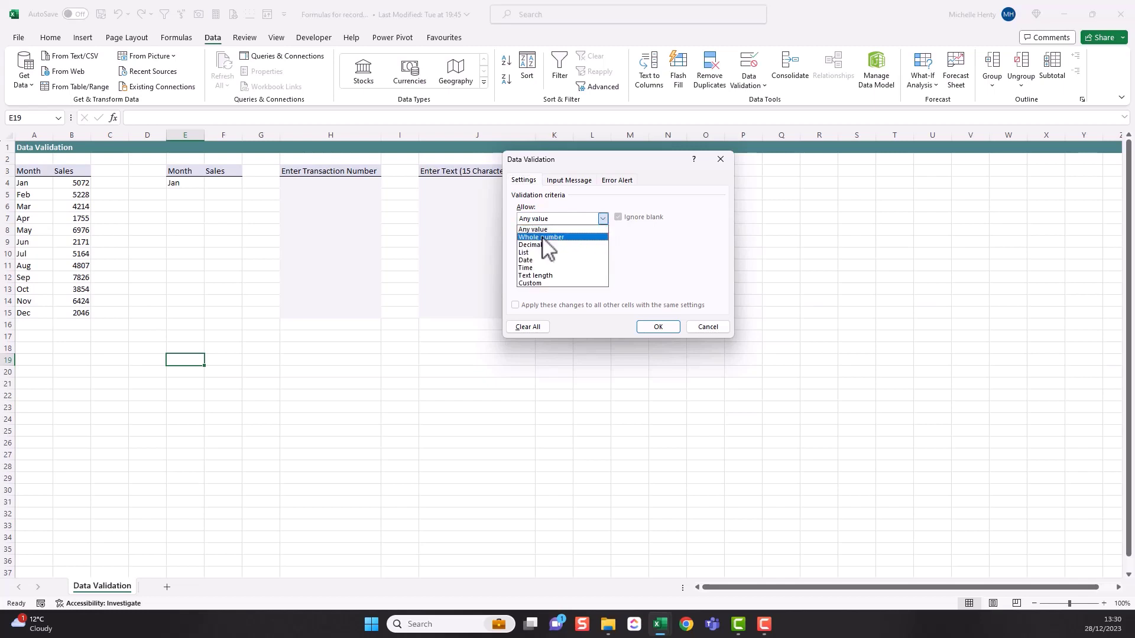
left_click(534, 254)
left_click(542, 267)
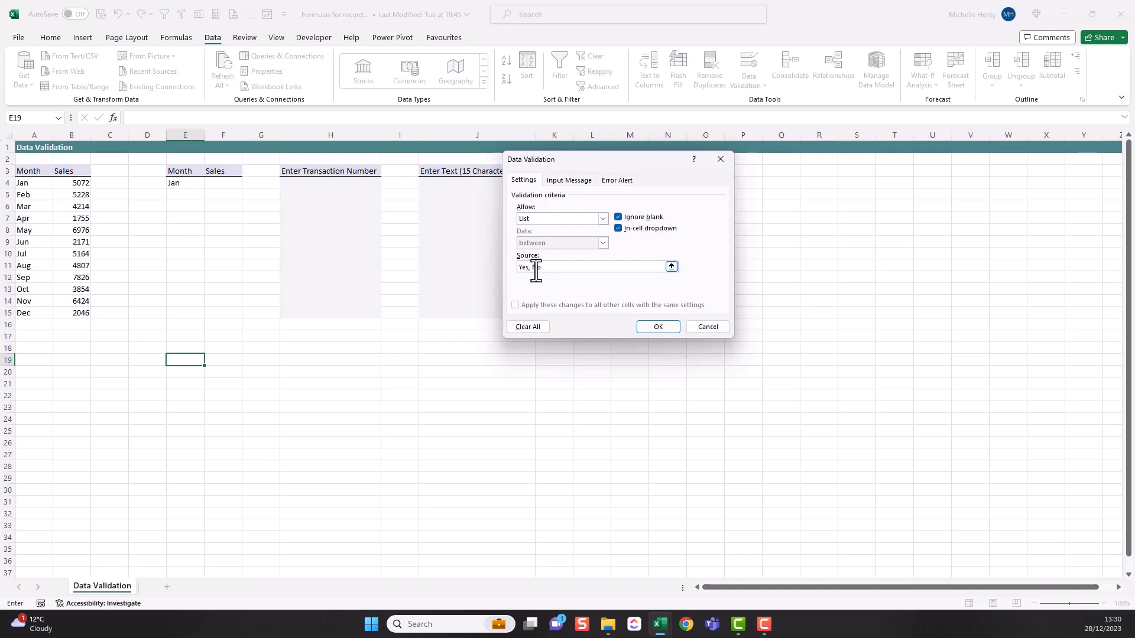
left_click(653, 328)
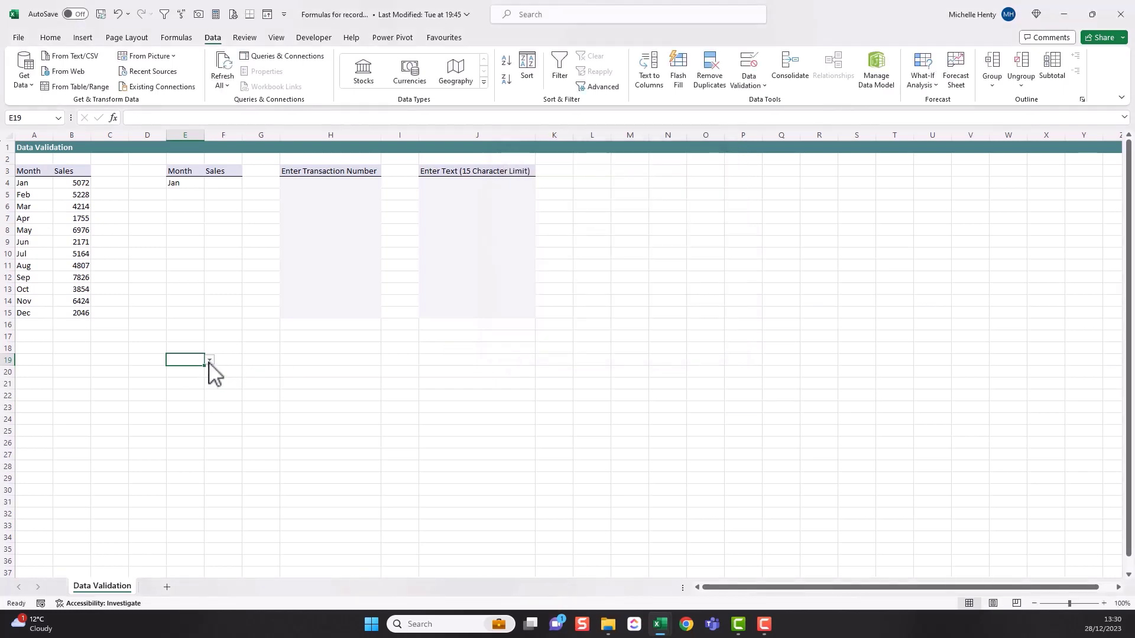
Try the list in E19 by choosing Yes and then No, and reopen it to check its options.
left_click(209, 360)
left_click(209, 360)
left_click(209, 360)
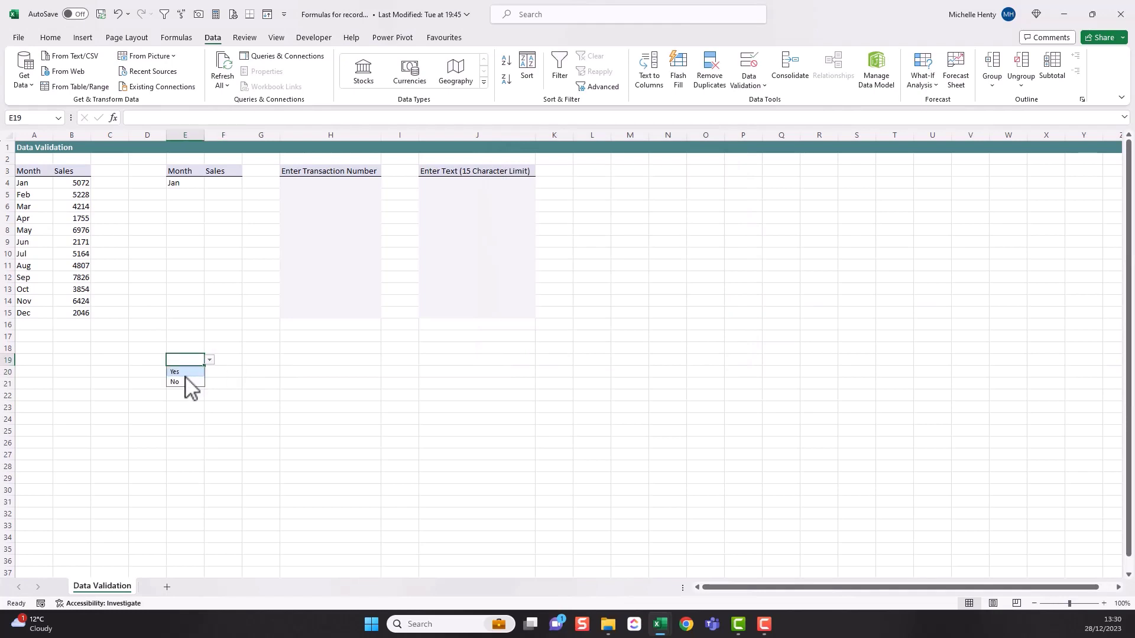
left_click(186, 373)
left_click(210, 360)
left_click(190, 381)
left_click(207, 365)
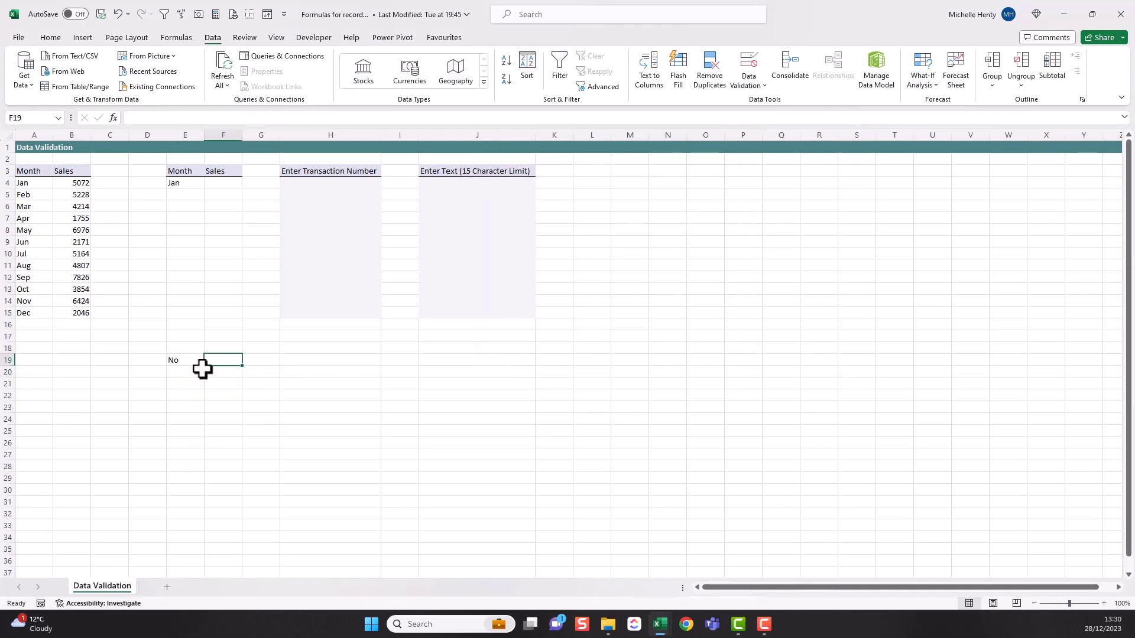
left_click(199, 362)
left_click(209, 360)
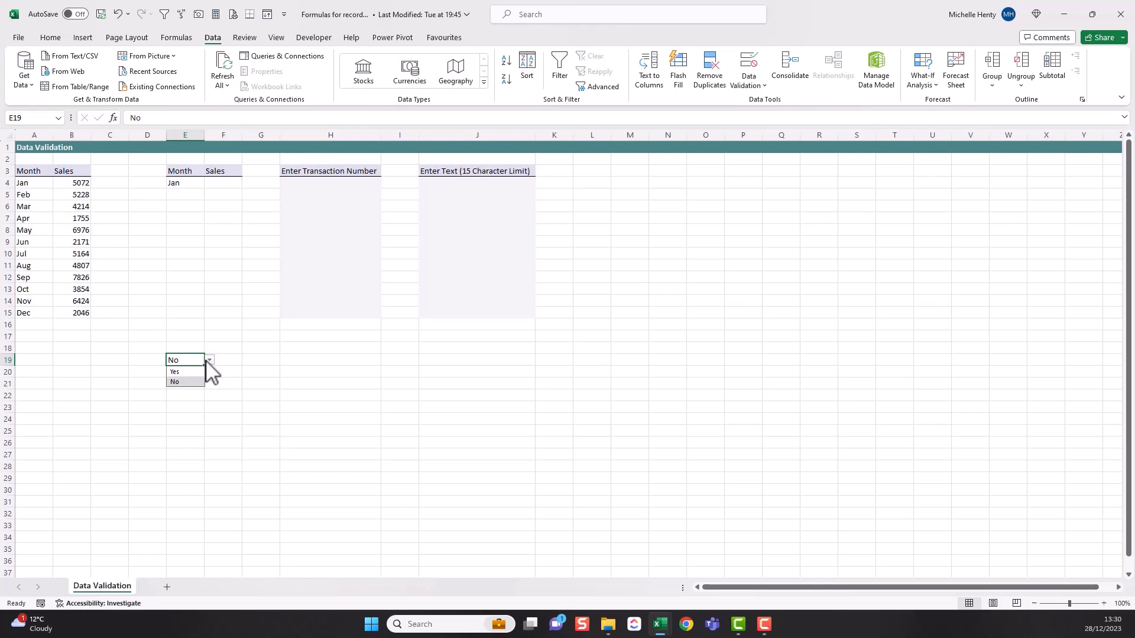
left_click(208, 362)
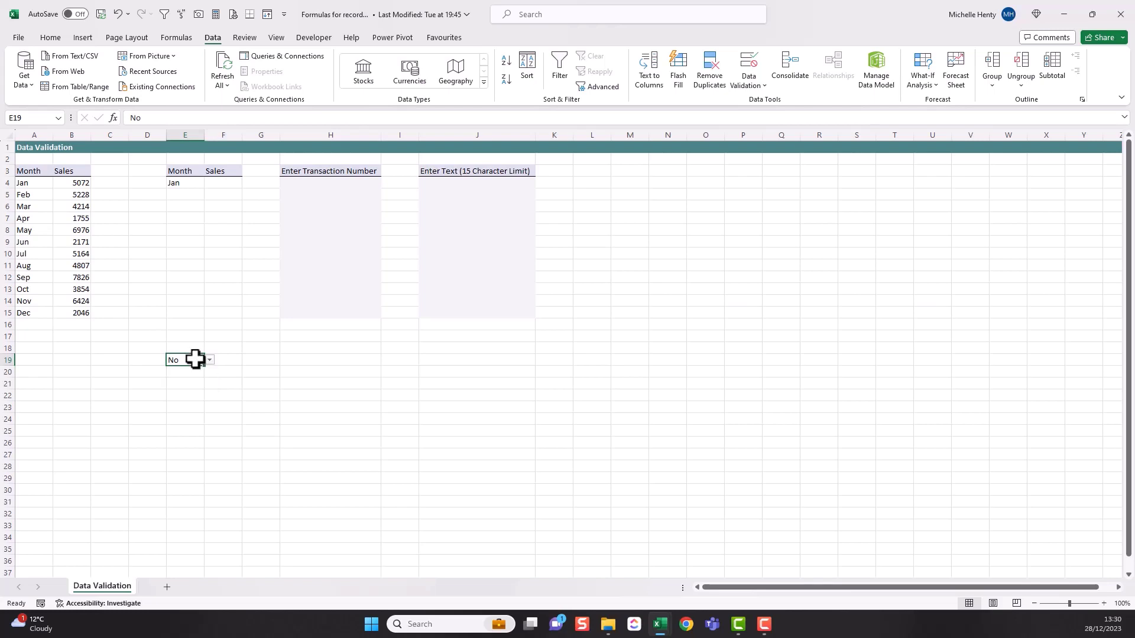
Clear all data validation from cell E19 and delete its contents.
left_click(753, 89)
left_click(762, 104)
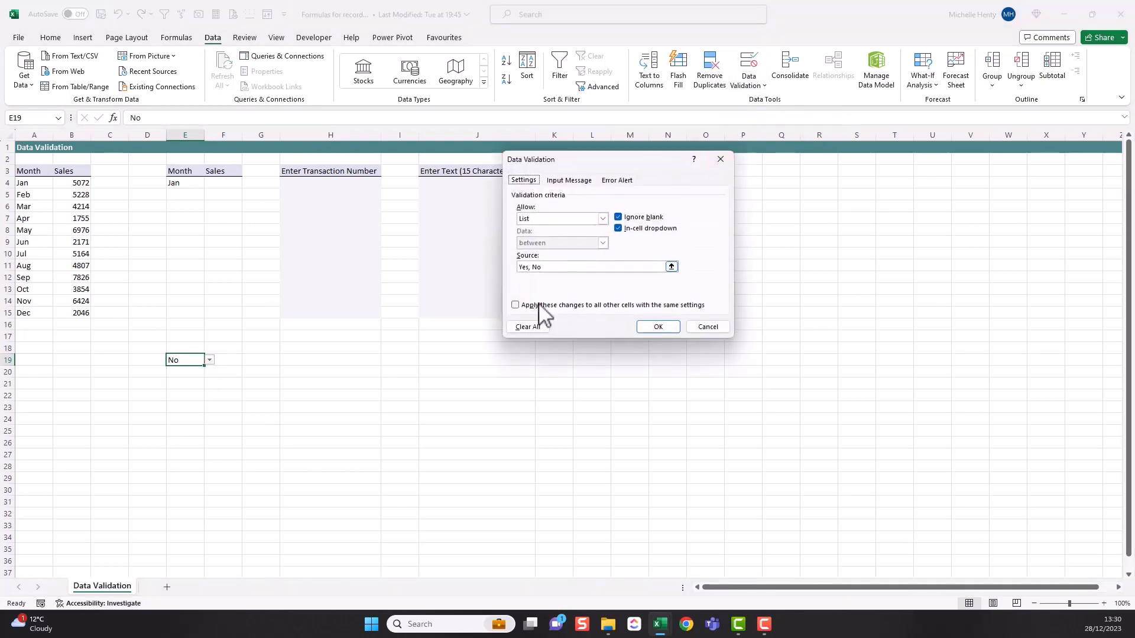
left_click(537, 328)
left_click(649, 331)
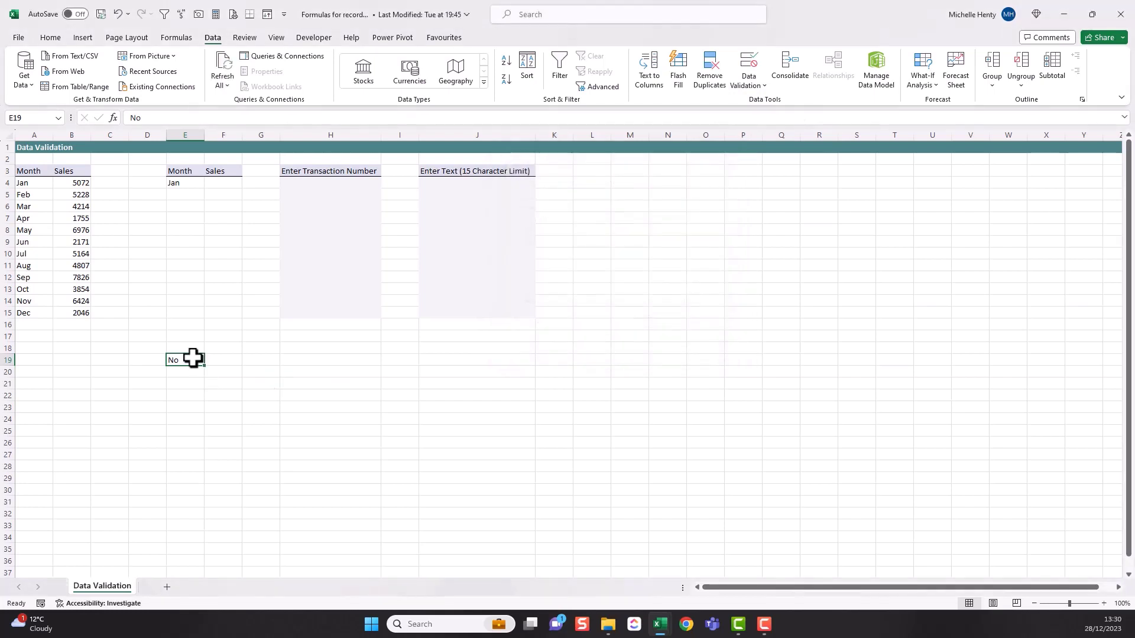
key("Delete")
Examine the month in E4, the empty Sales cell F4 and the monthly sales figures in B4:B15.
left_click(191, 183)
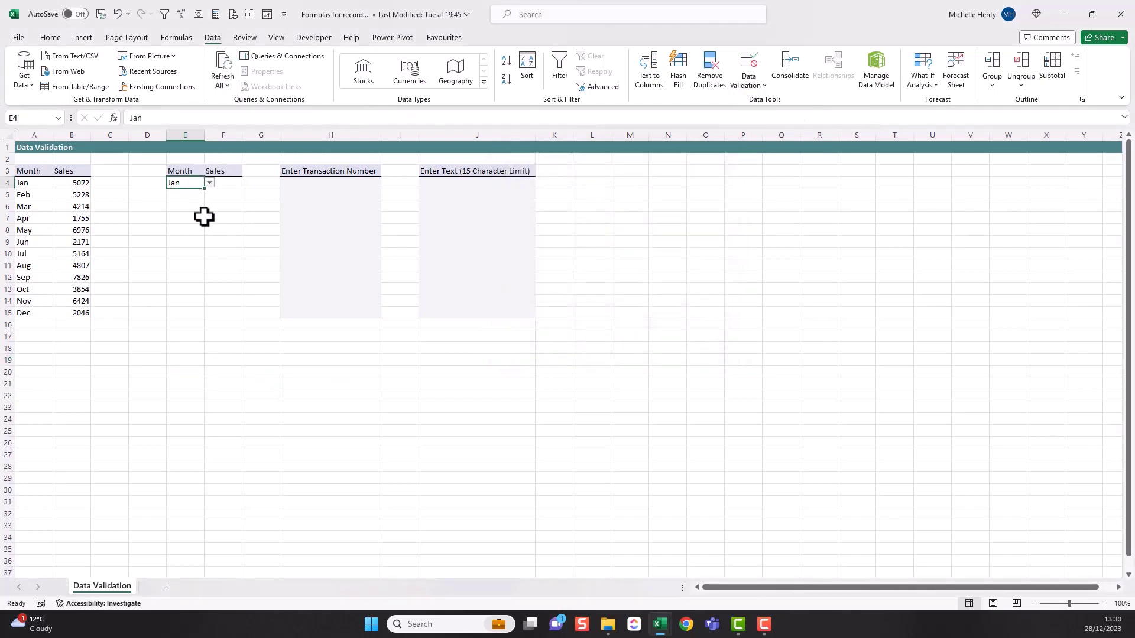
left_click(223, 183)
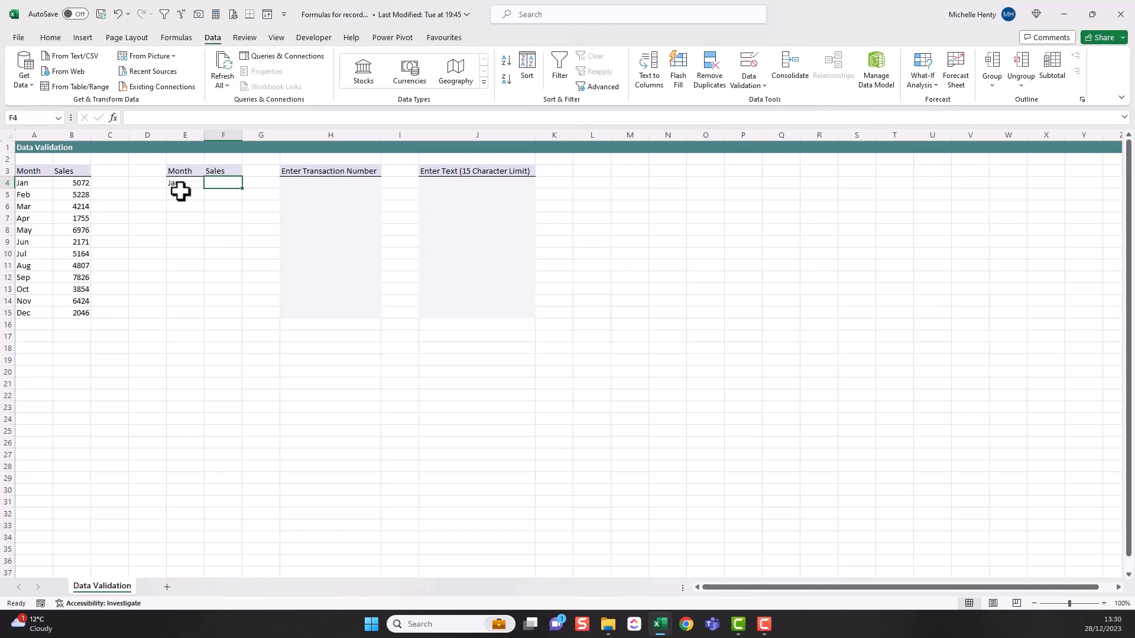
left_click(83, 182)
left_click(83, 195)
left_click(83, 214)
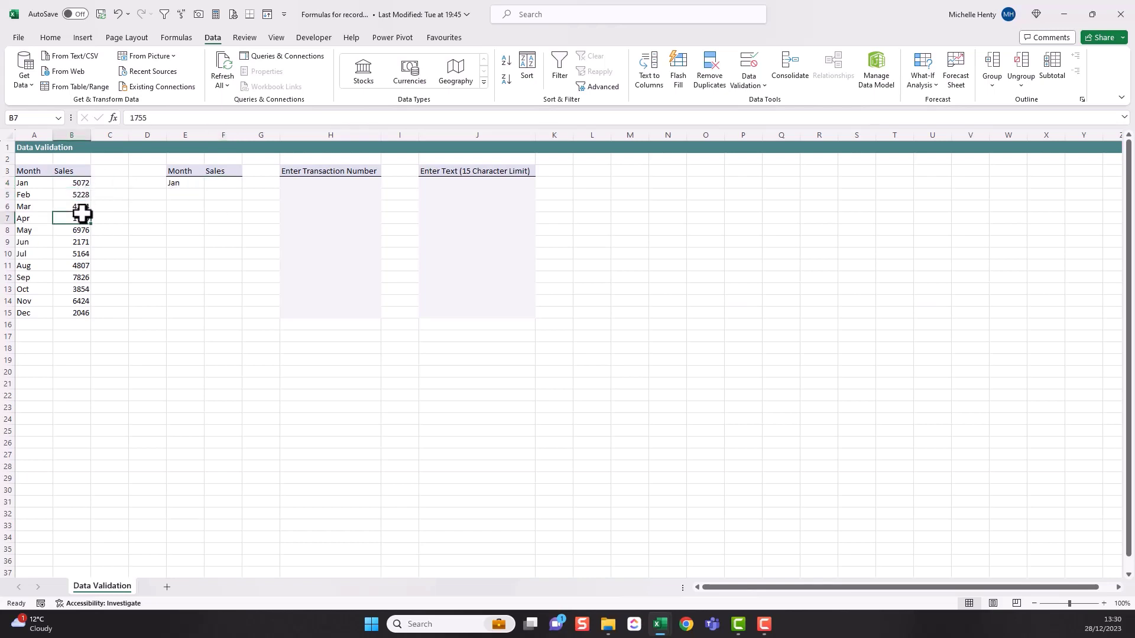
left_click_drag(76, 185, 77, 307)
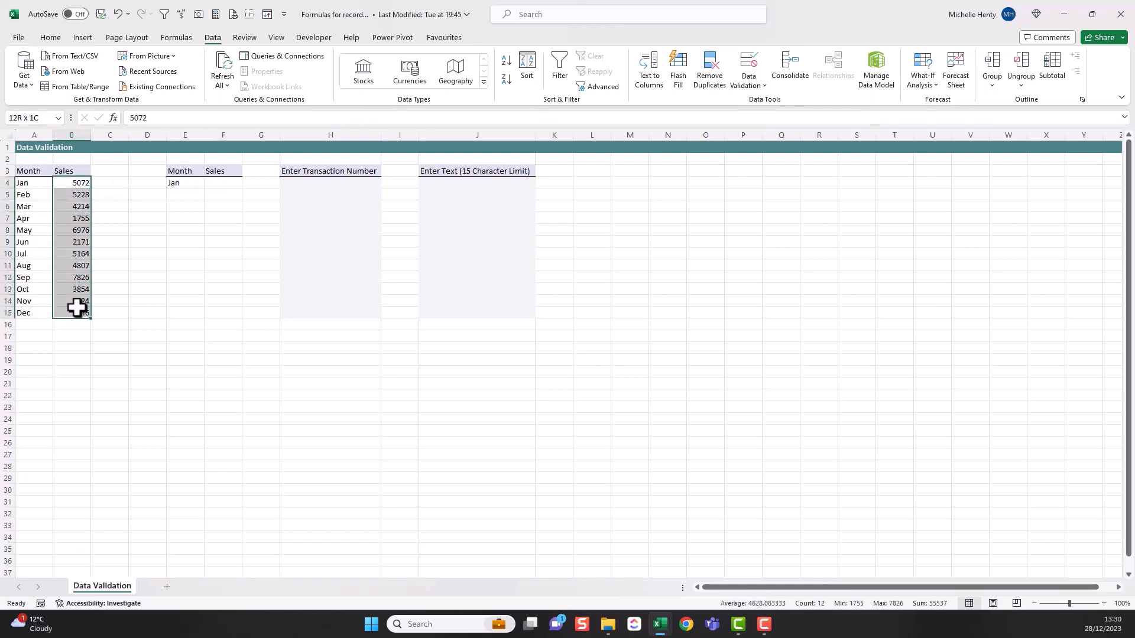
left_click(28, 325)
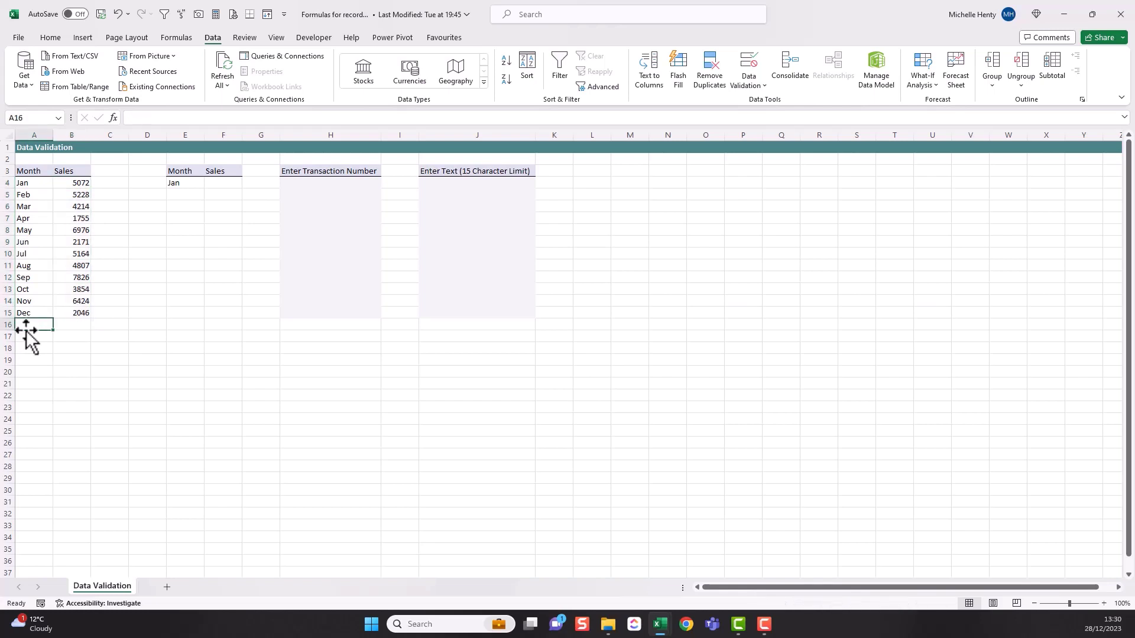
Enter =SUMIFS(B4:B15,A4:A15,E4) in F4 to return the sales for the month chosen in E4.
left_click(231, 184)
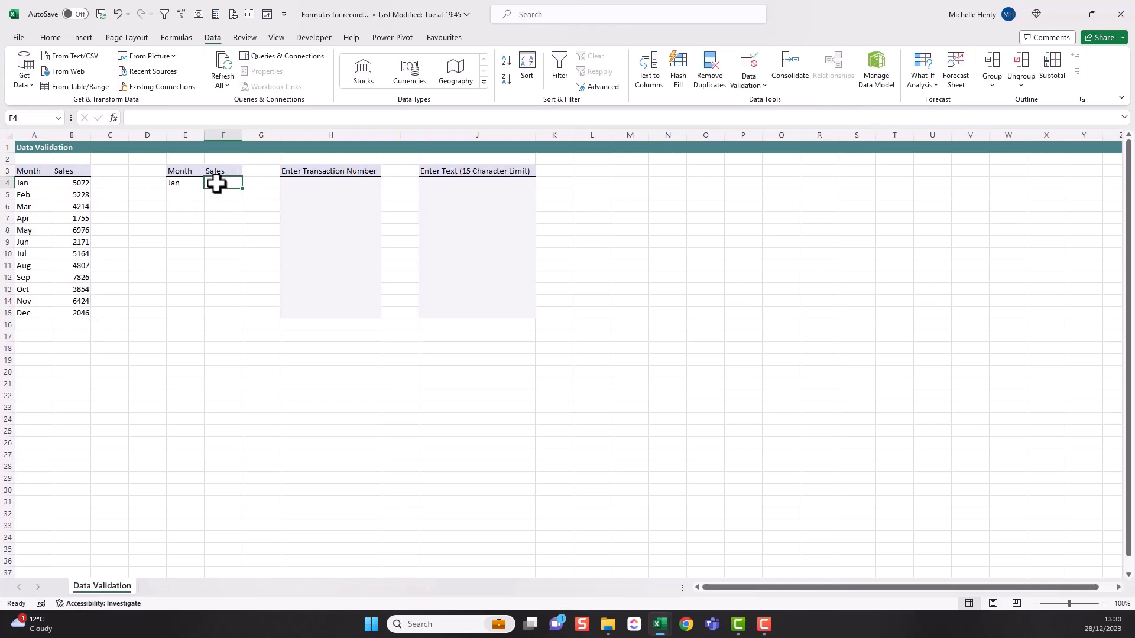
type("=sumifs")
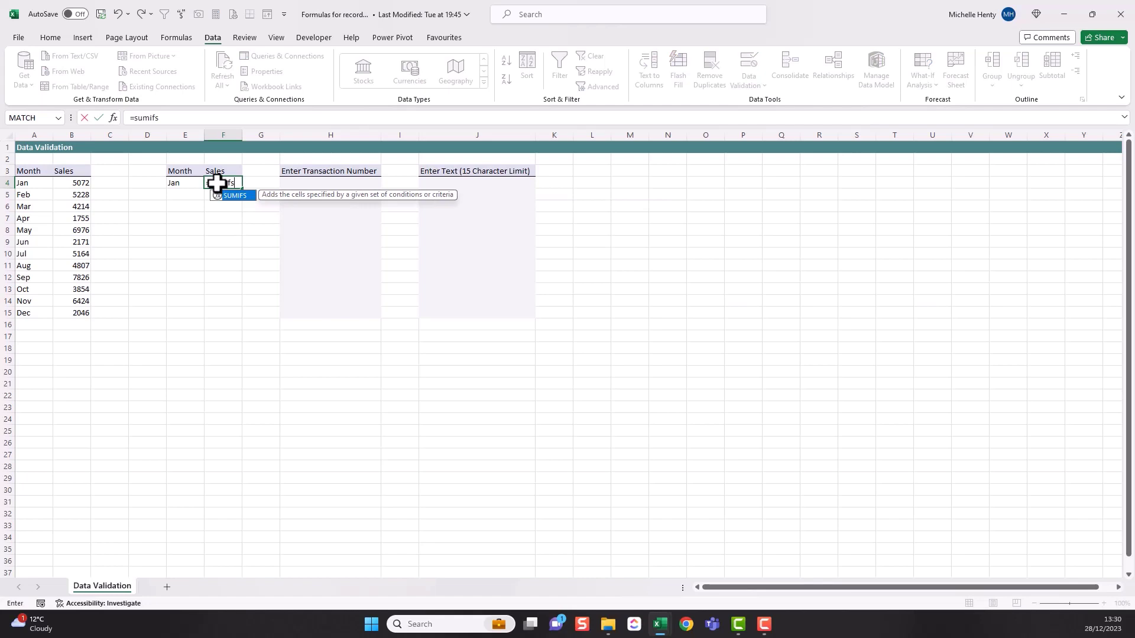
type("(")
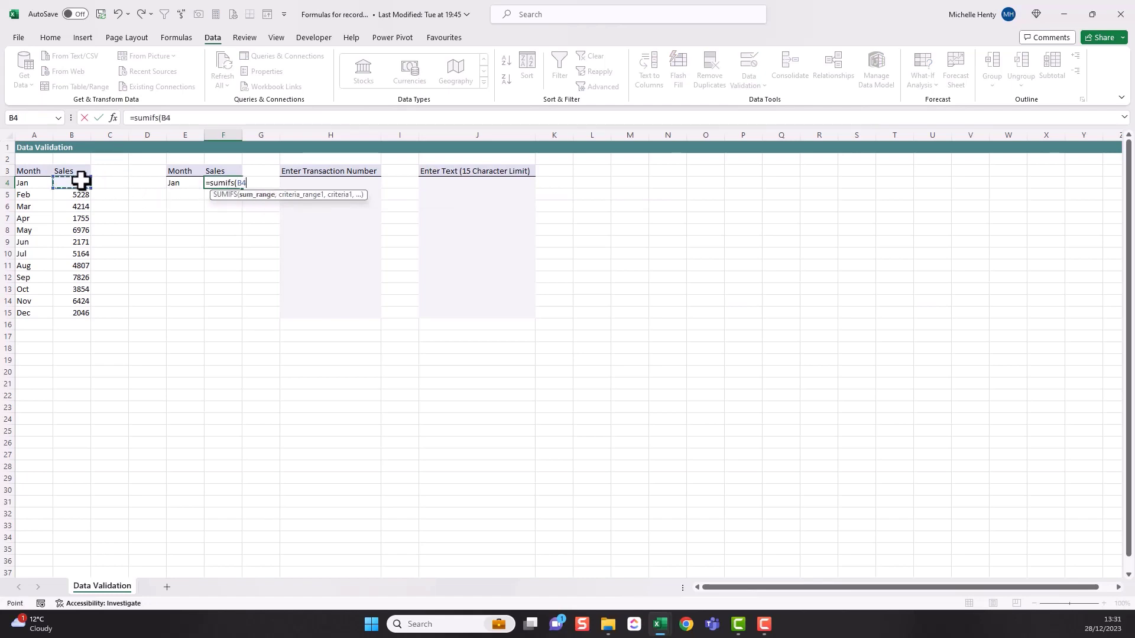
left_click_drag(75, 184, 76, 315)
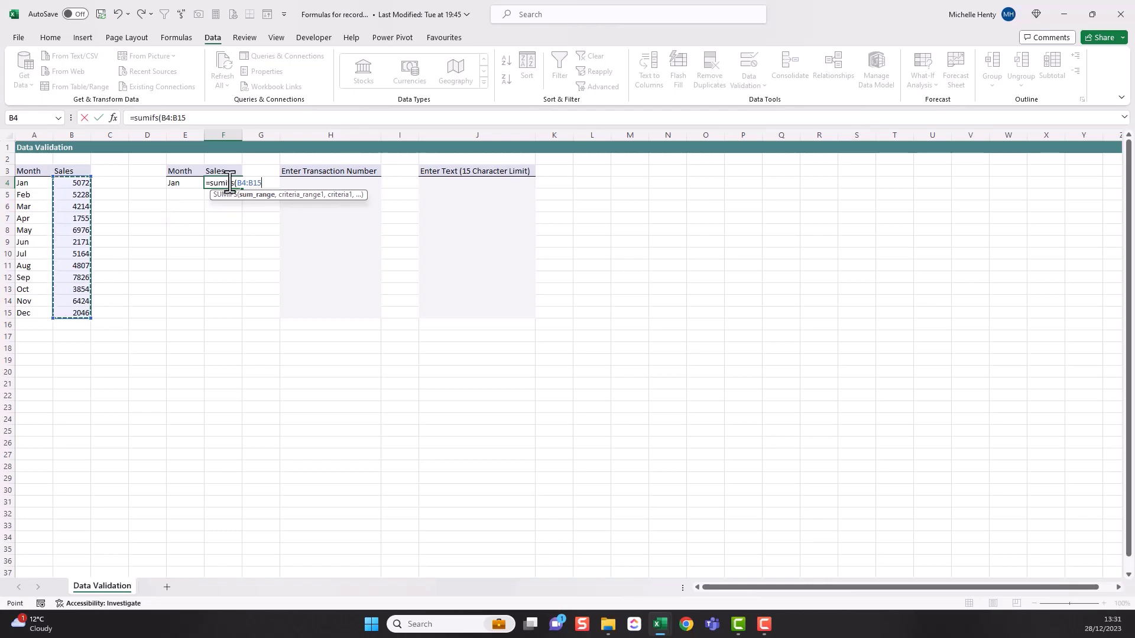
type(",")
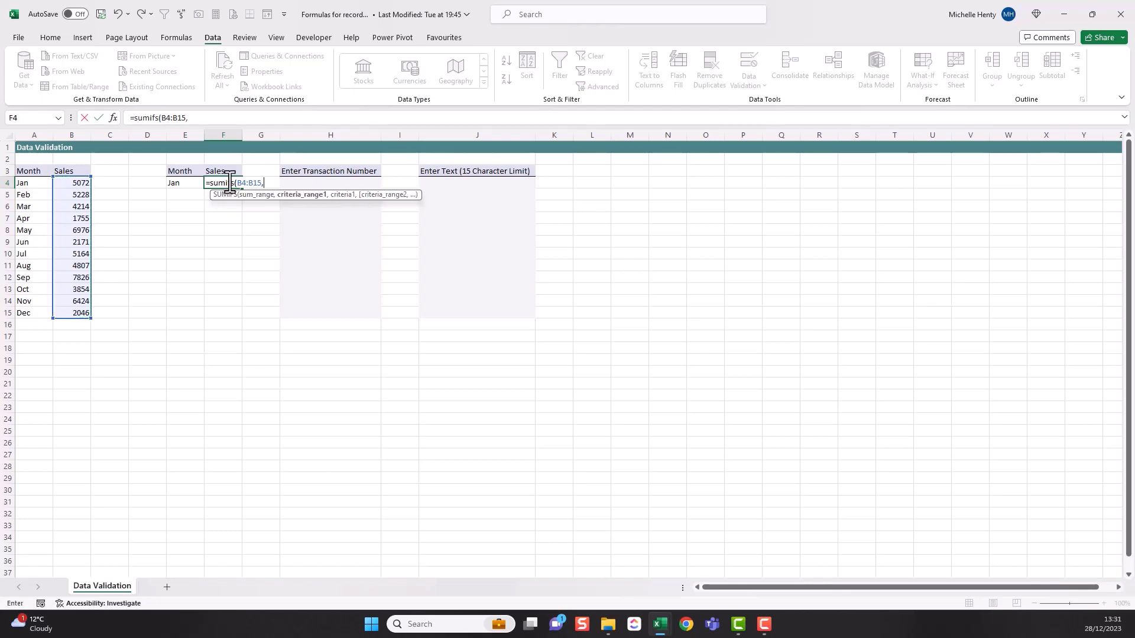
left_click_drag(33, 183, 31, 312)
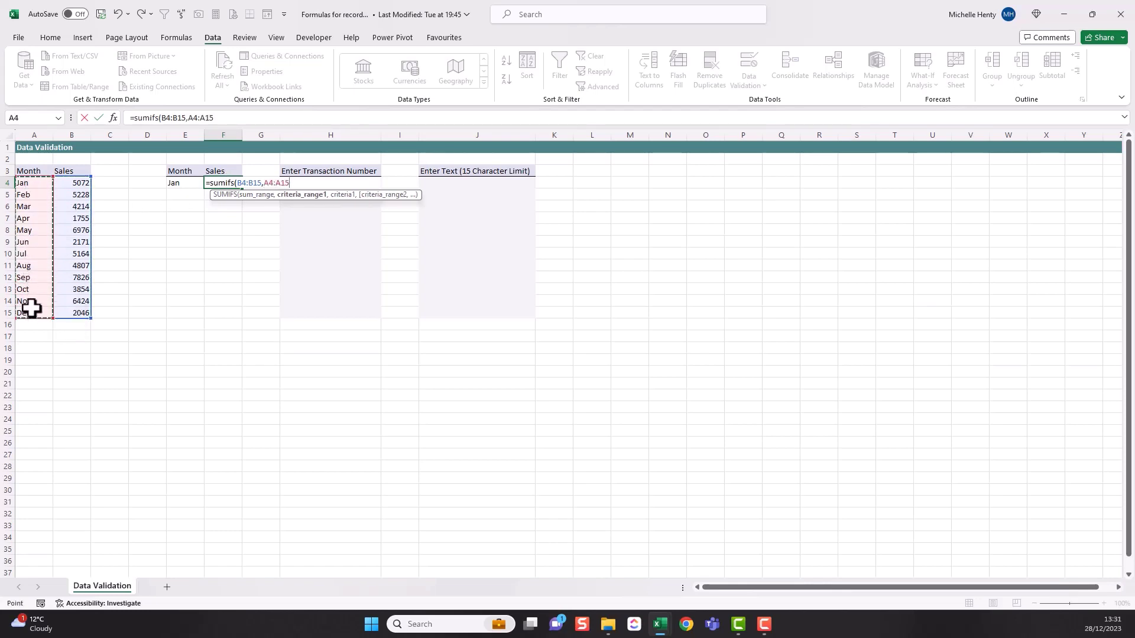
type(",")
left_click(185, 185)
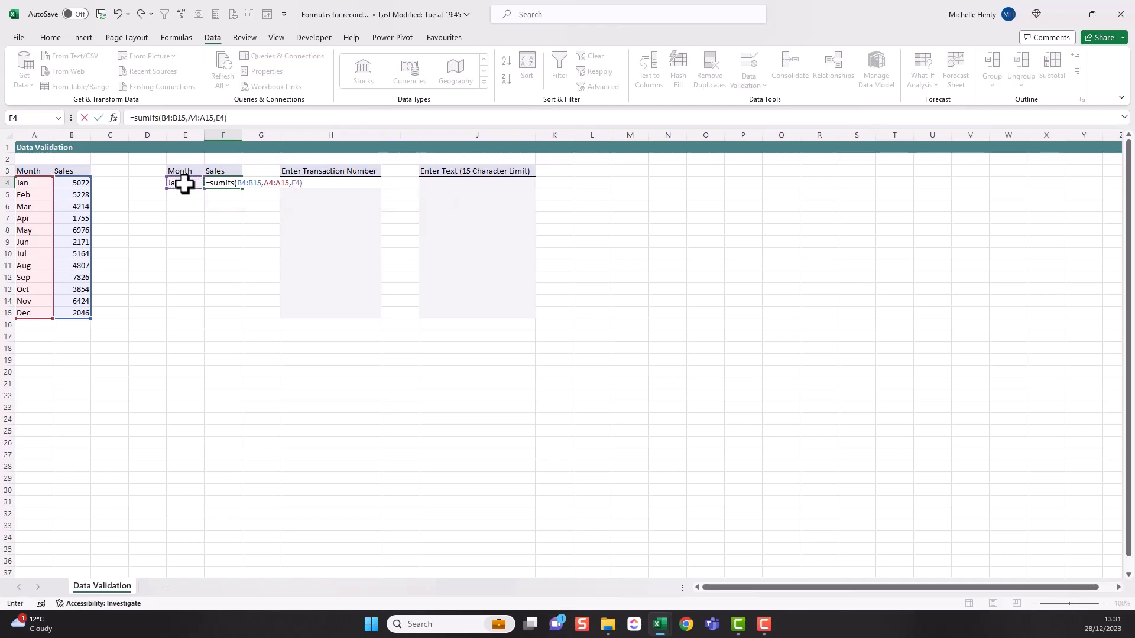
key("Return")
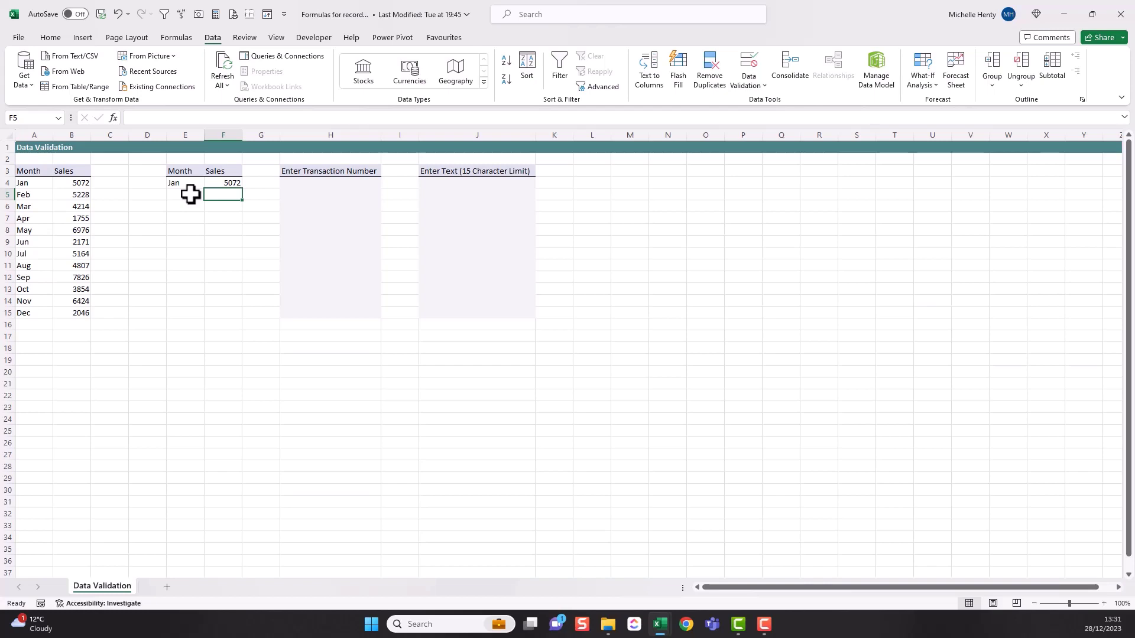
Try the month list in E4 by choosing May, Sep and Jan to check the sales lookup in F4.
left_click(187, 184)
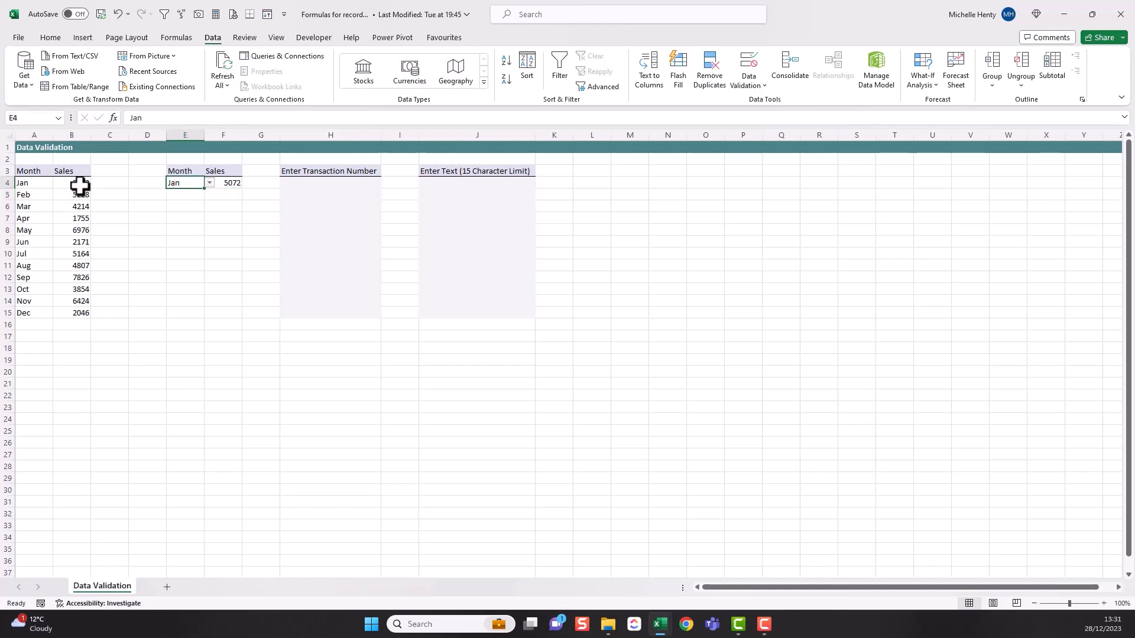
left_click(210, 183)
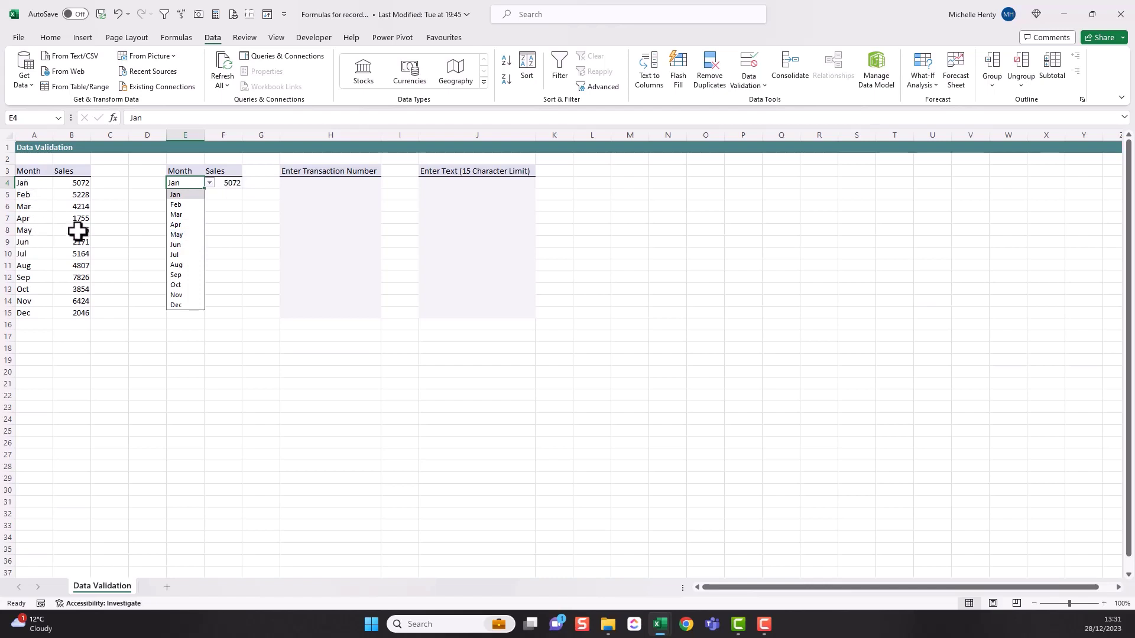
left_click(177, 235)
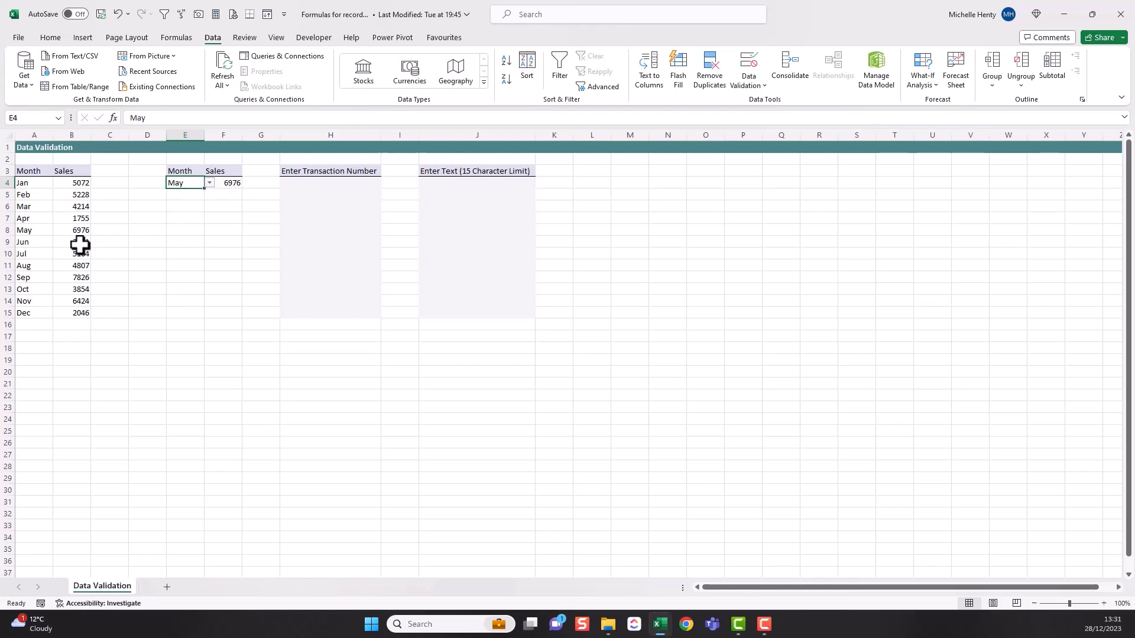
left_click(209, 183)
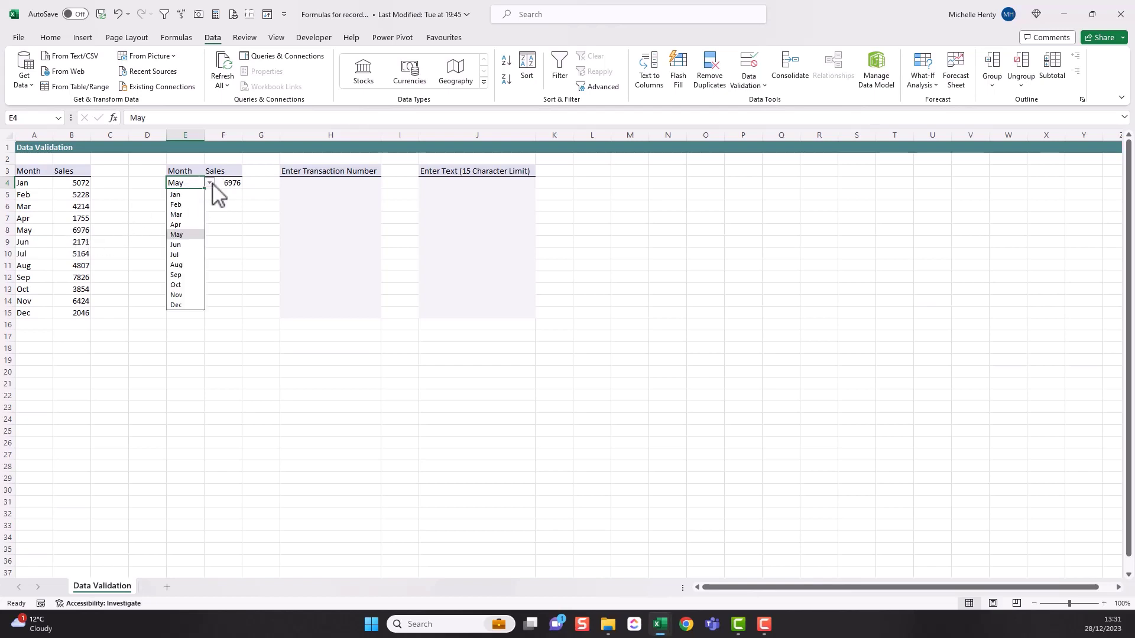
left_click(180, 276)
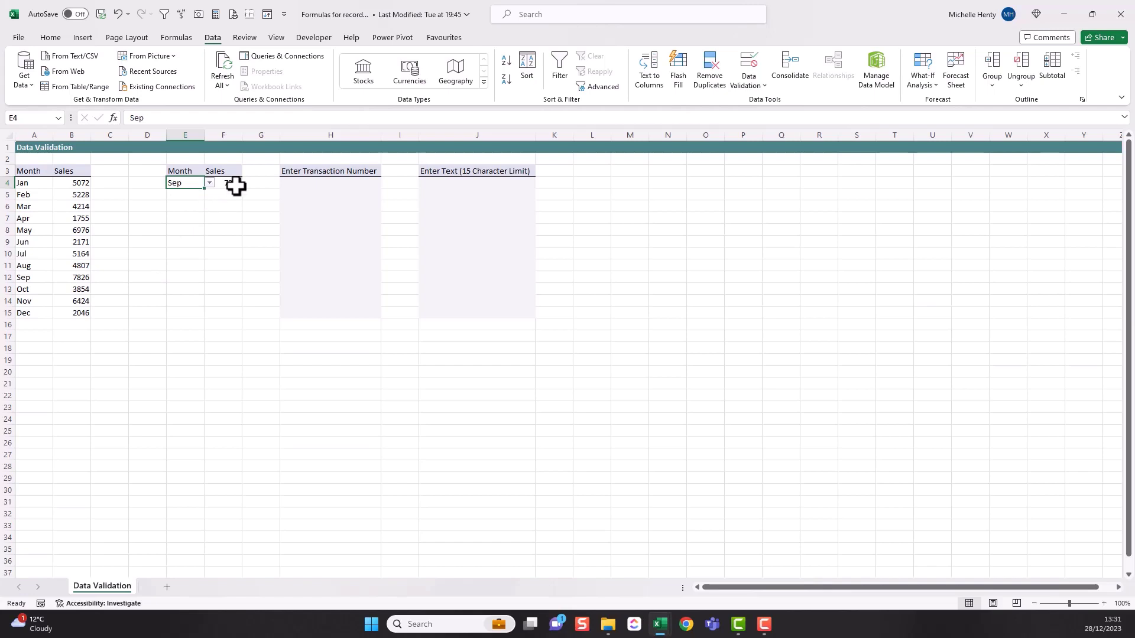
left_click(210, 183)
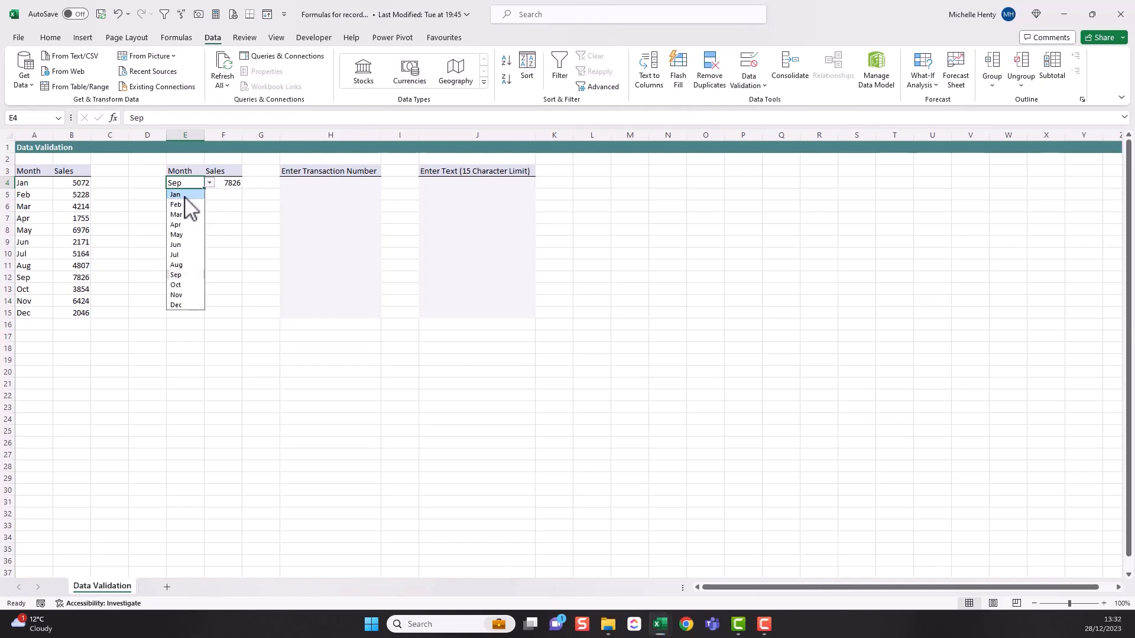
left_click(181, 195)
left_click(209, 183)
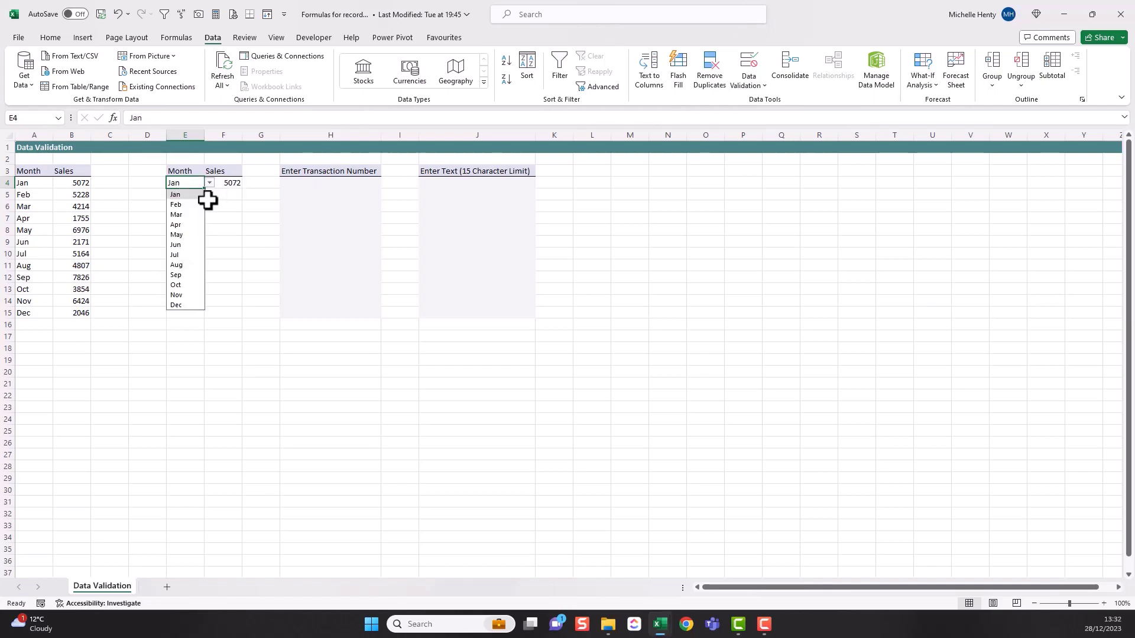
left_click(184, 307)
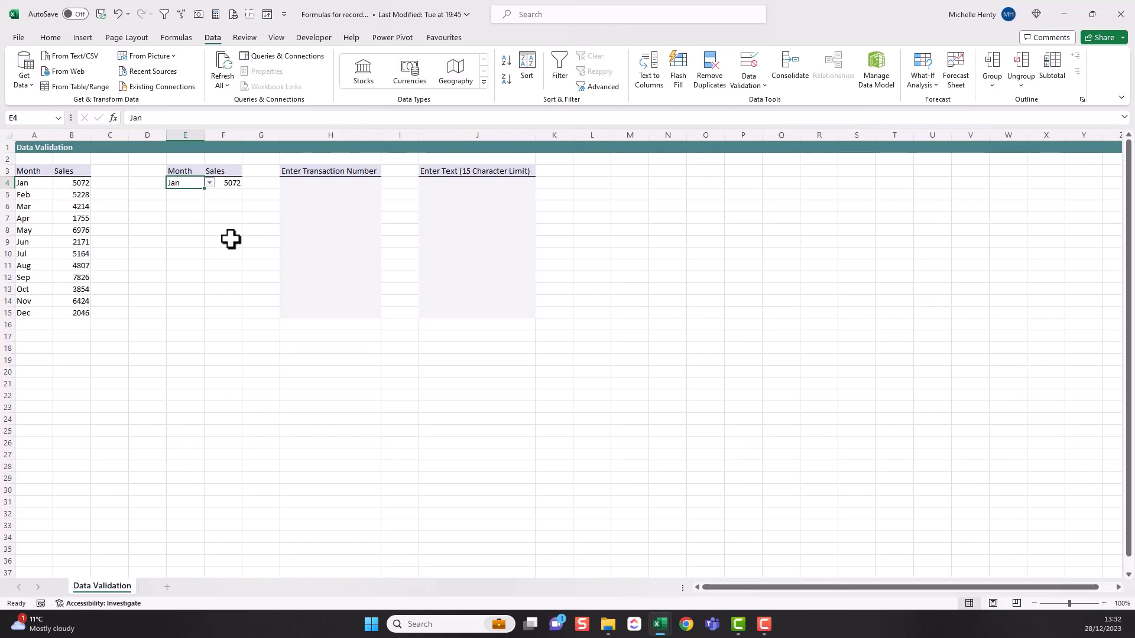
Switch to the workbook with the Unique DV sheet and examine the filter values of the Category and Part Description columns.
mouse_move(660, 622)
left_click(724, 567)
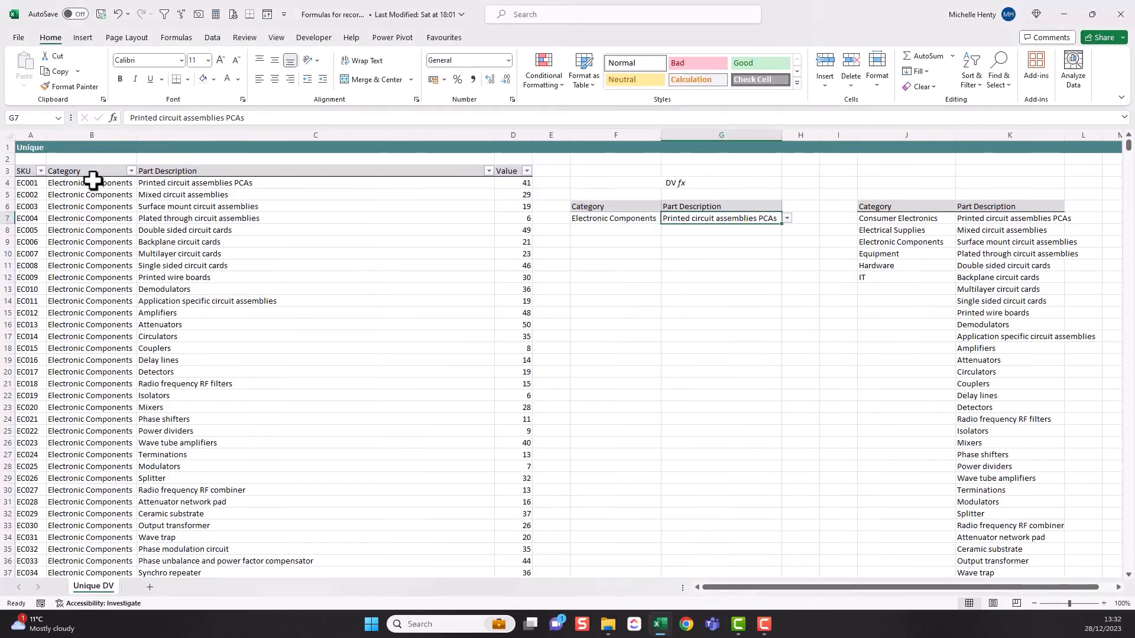
left_click(131, 171)
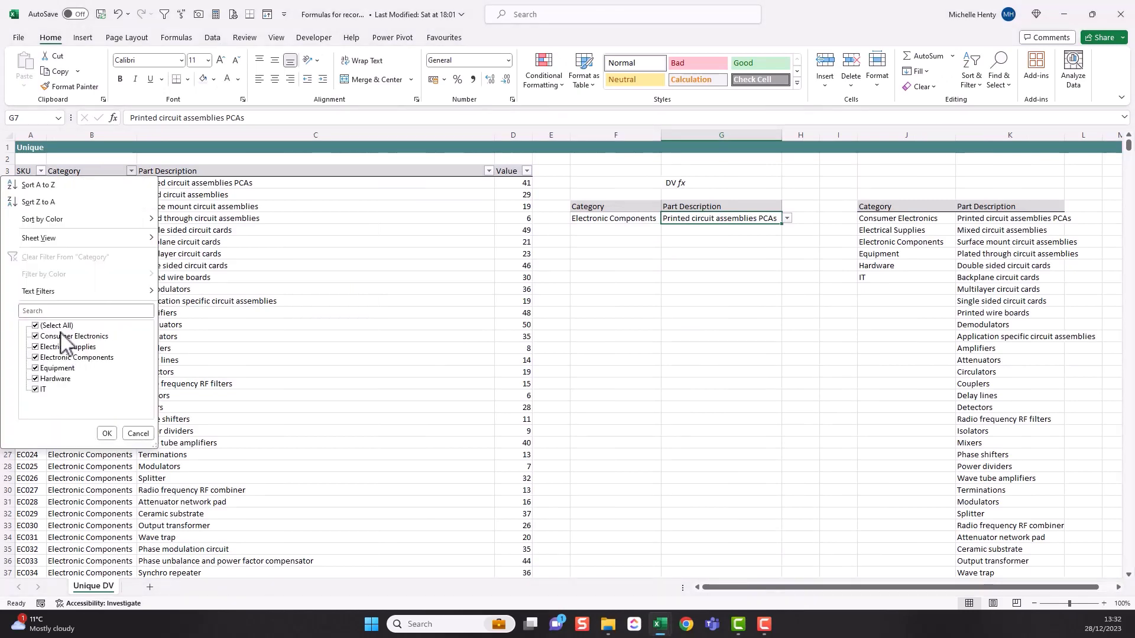
left_click(131, 434)
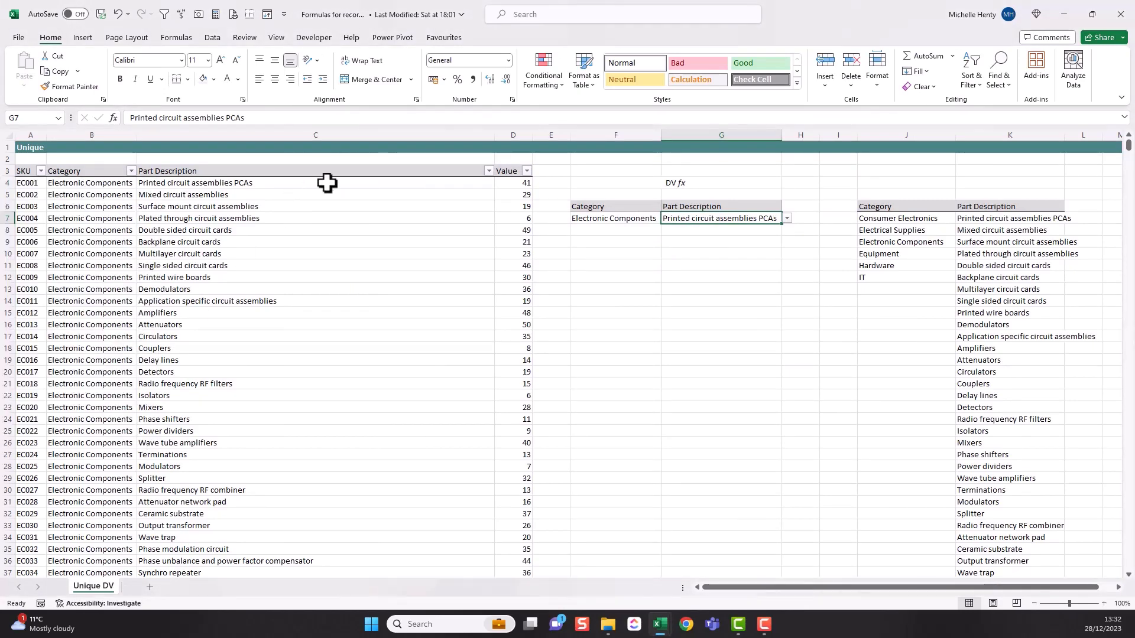
left_click(488, 172)
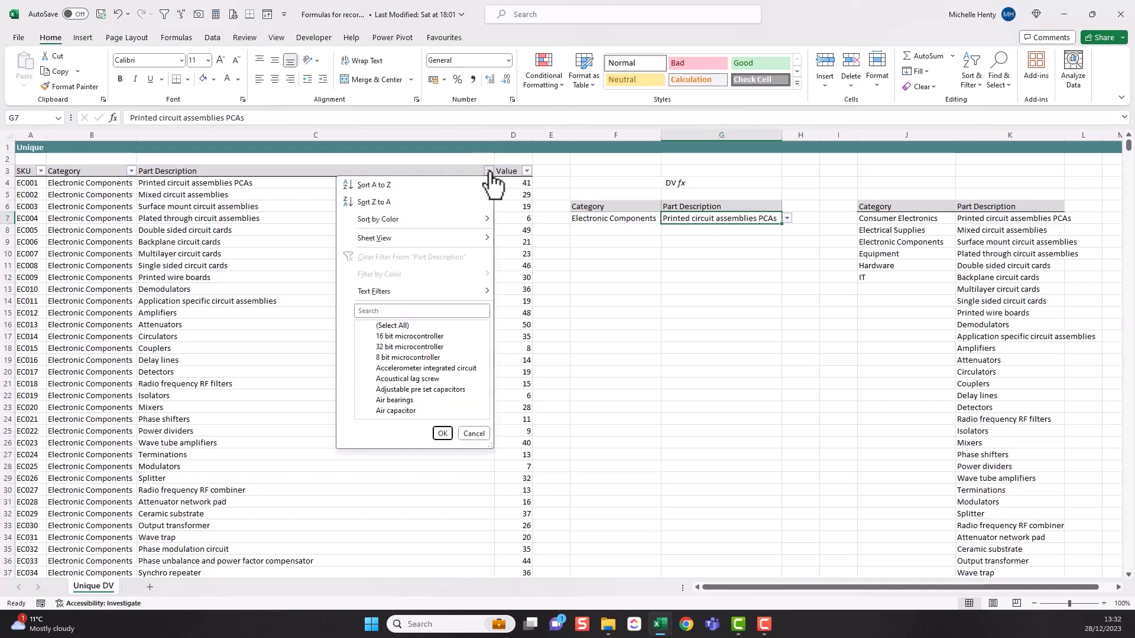
left_click(471, 437)
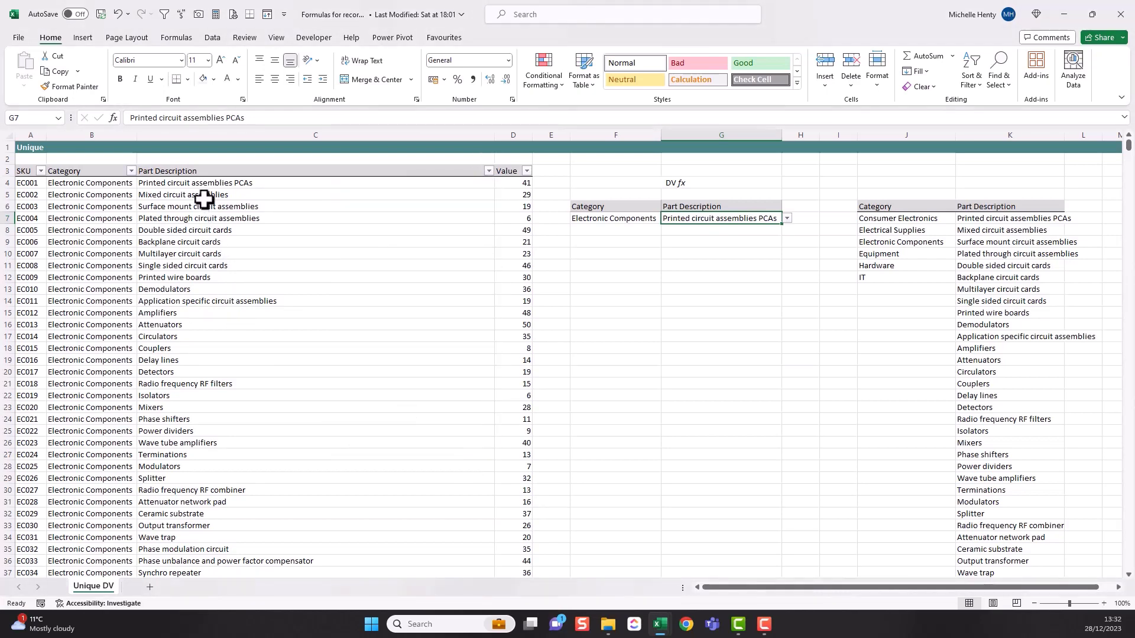
left_click(217, 136)
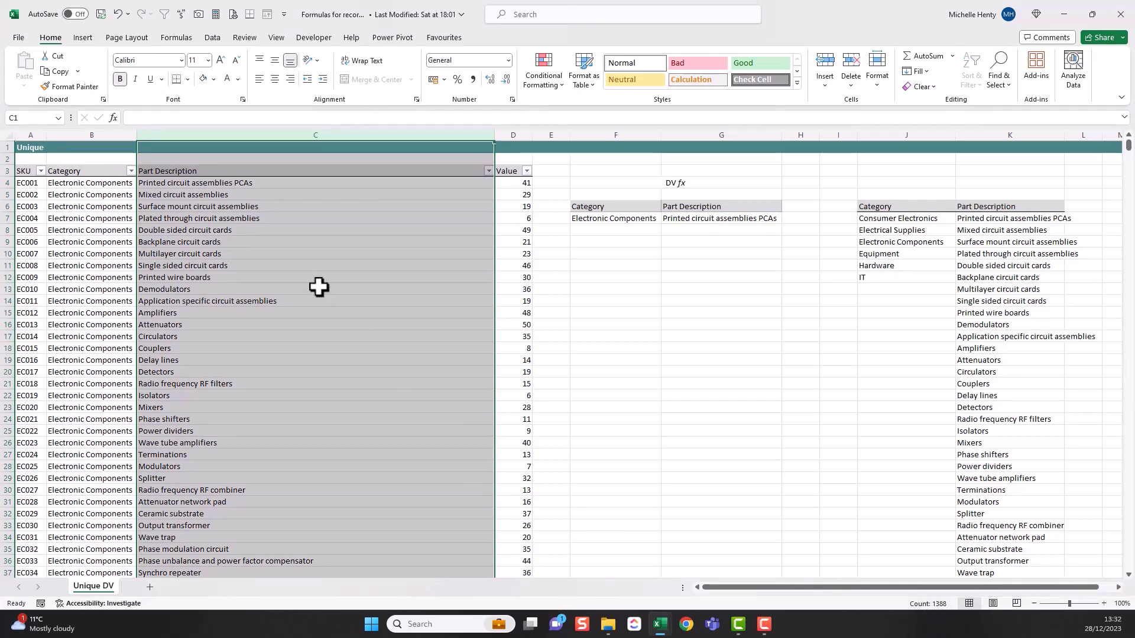
left_click(228, 184)
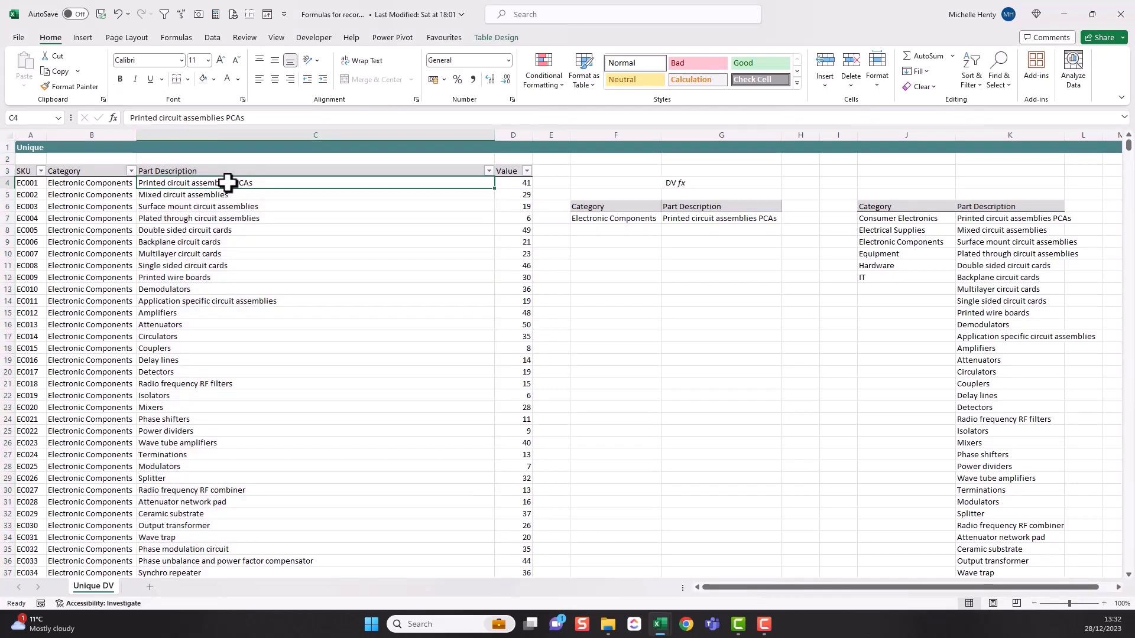
Choose IT as the category in F7 and Tablets as the dependent part description in G7.
left_click(635, 219)
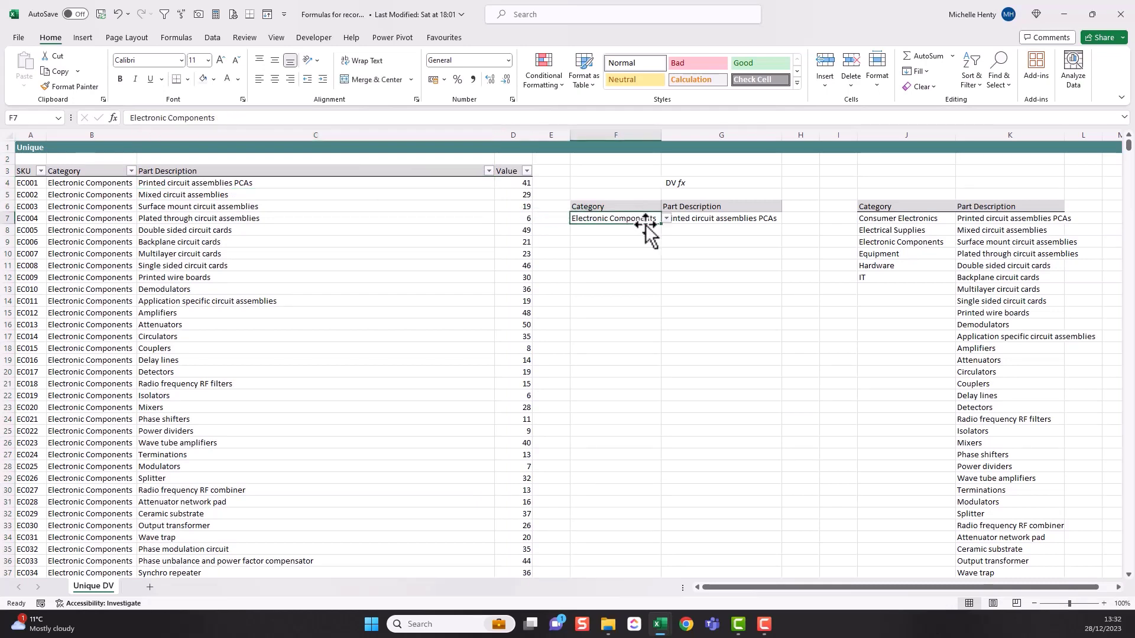
left_click(742, 222)
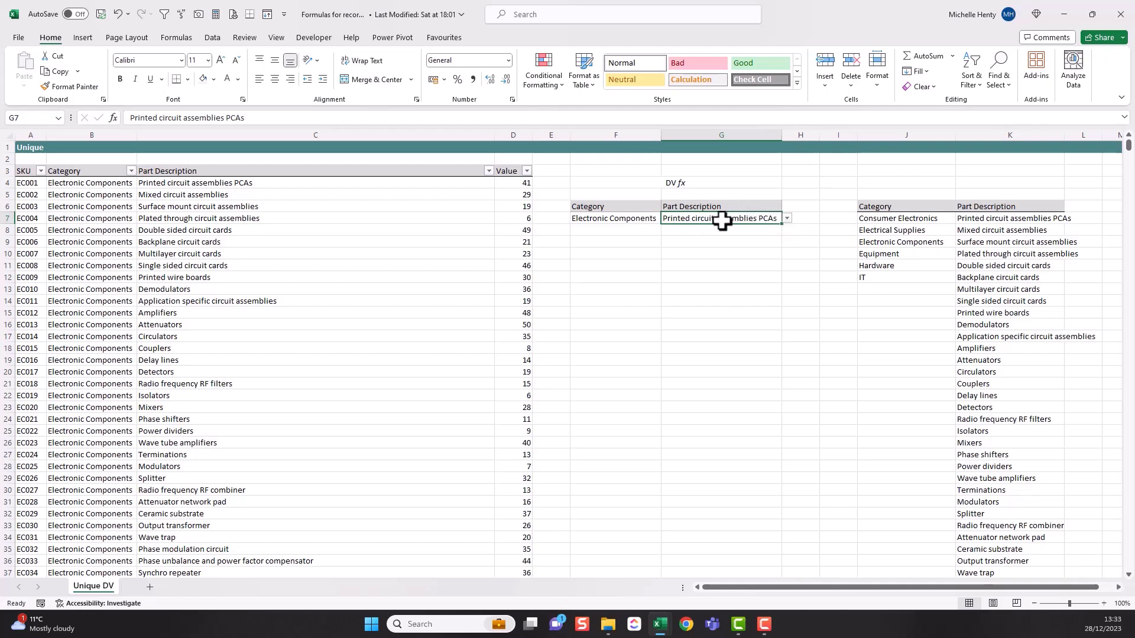
left_click(630, 217)
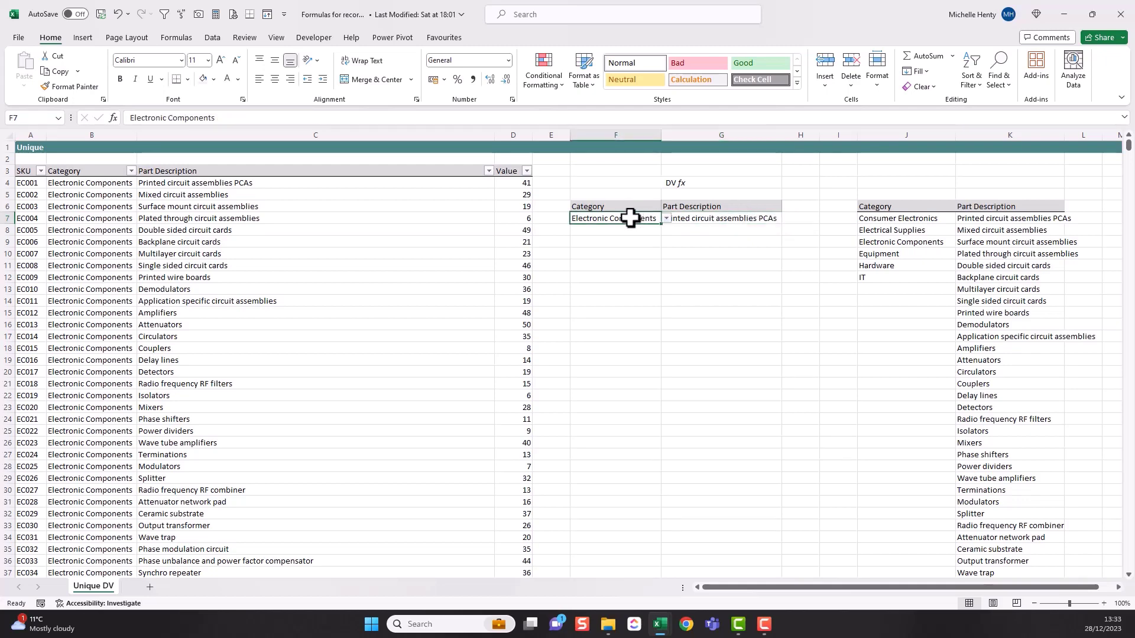
left_click(666, 219)
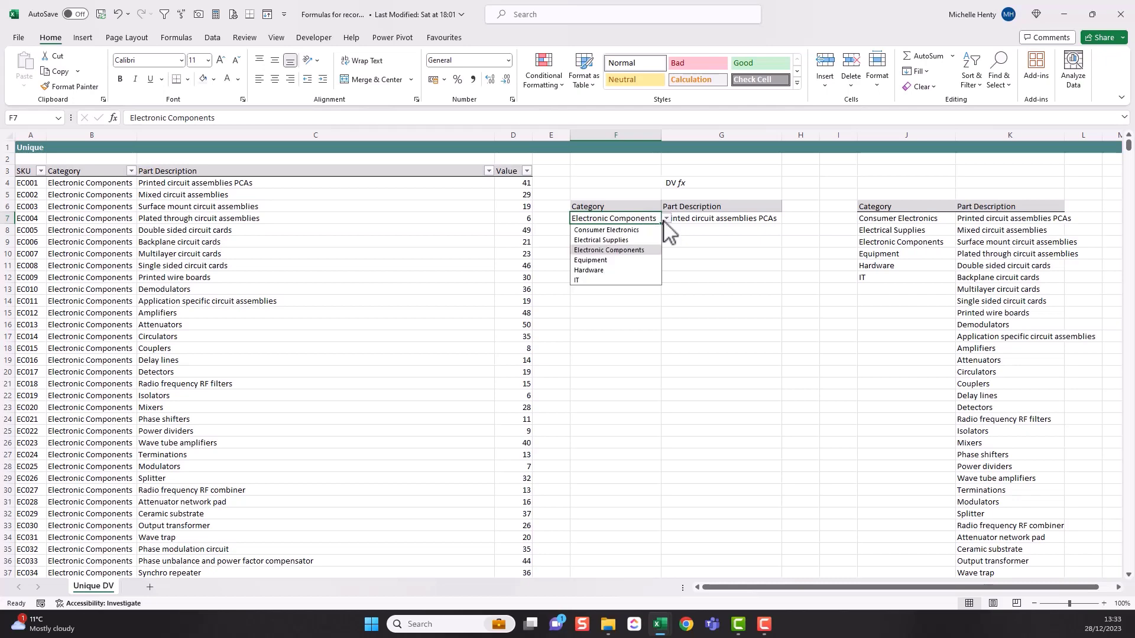
left_click(683, 220)
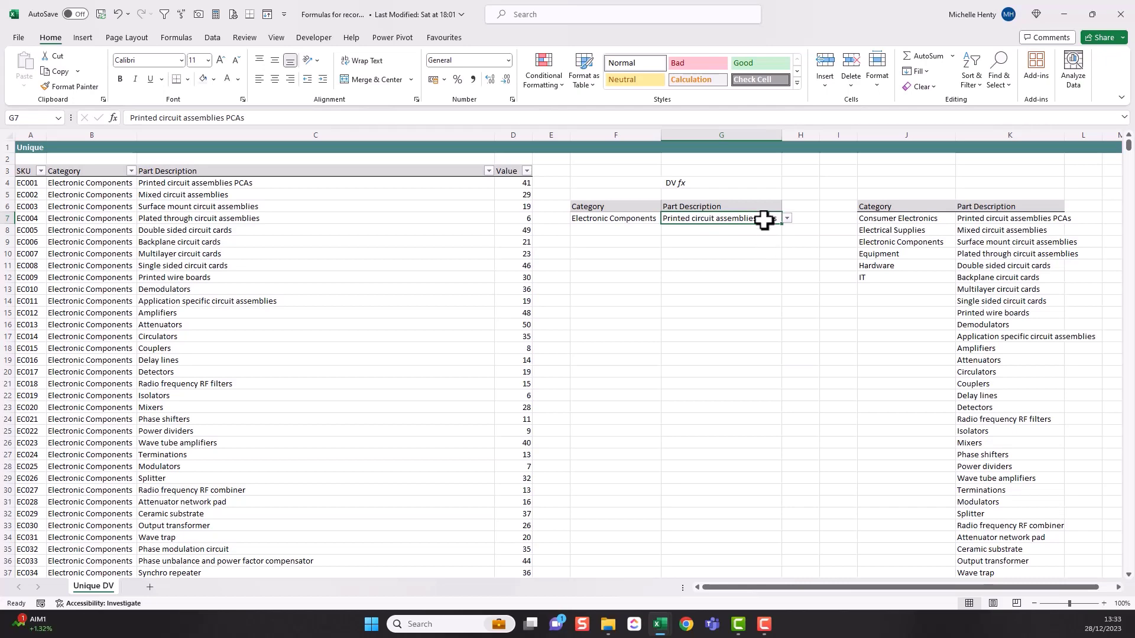
left_click(651, 220)
left_click(666, 218)
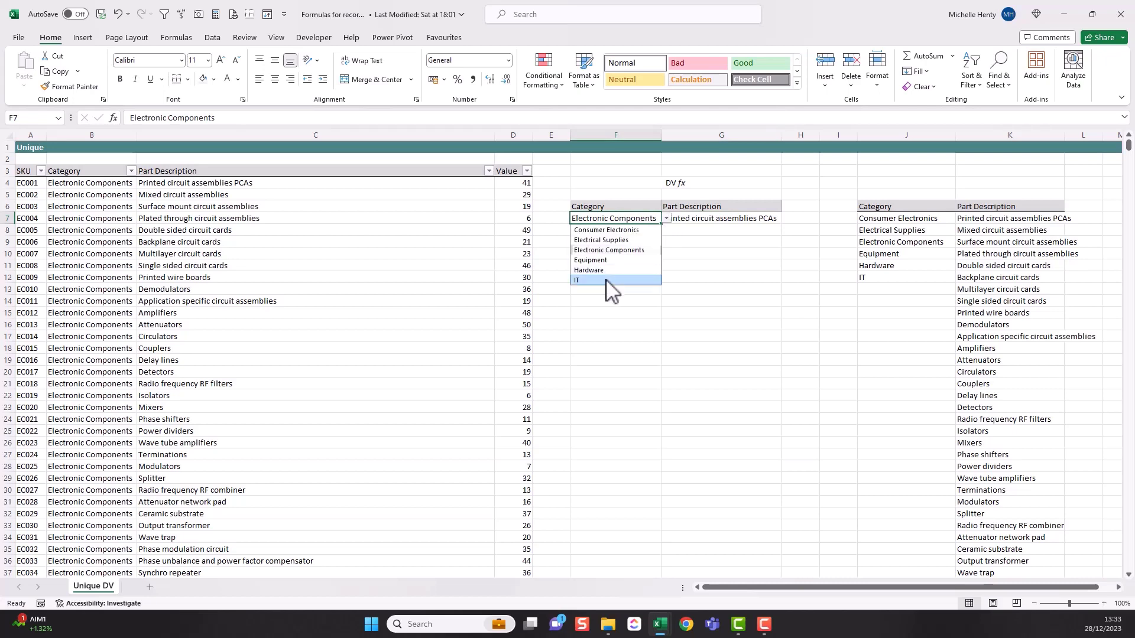
left_click(608, 282)
left_click(754, 218)
left_click(787, 219)
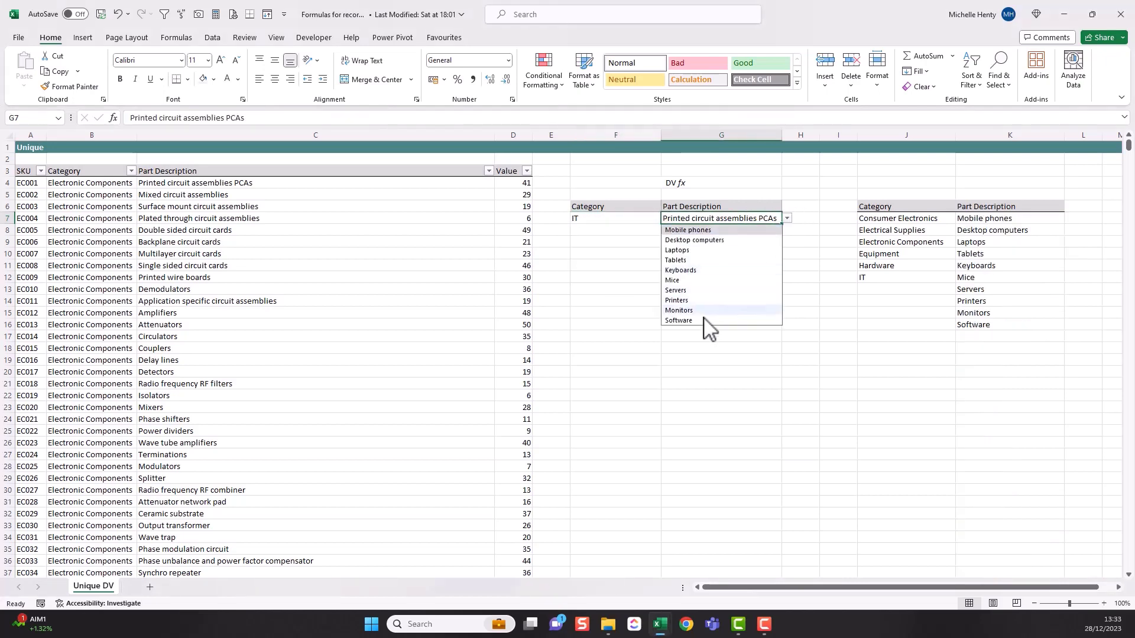
left_click(691, 260)
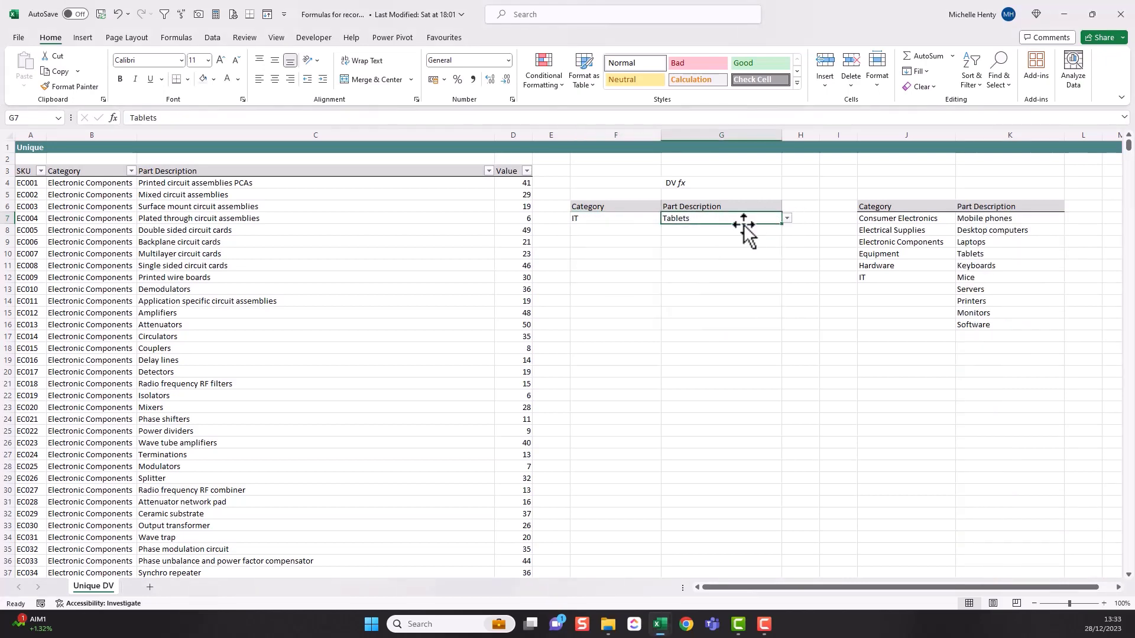
Examine the part description options in G7 and the formulas in J7 and K7 that feed the two lists.
left_click(785, 224)
left_click(776, 218)
left_click(788, 219)
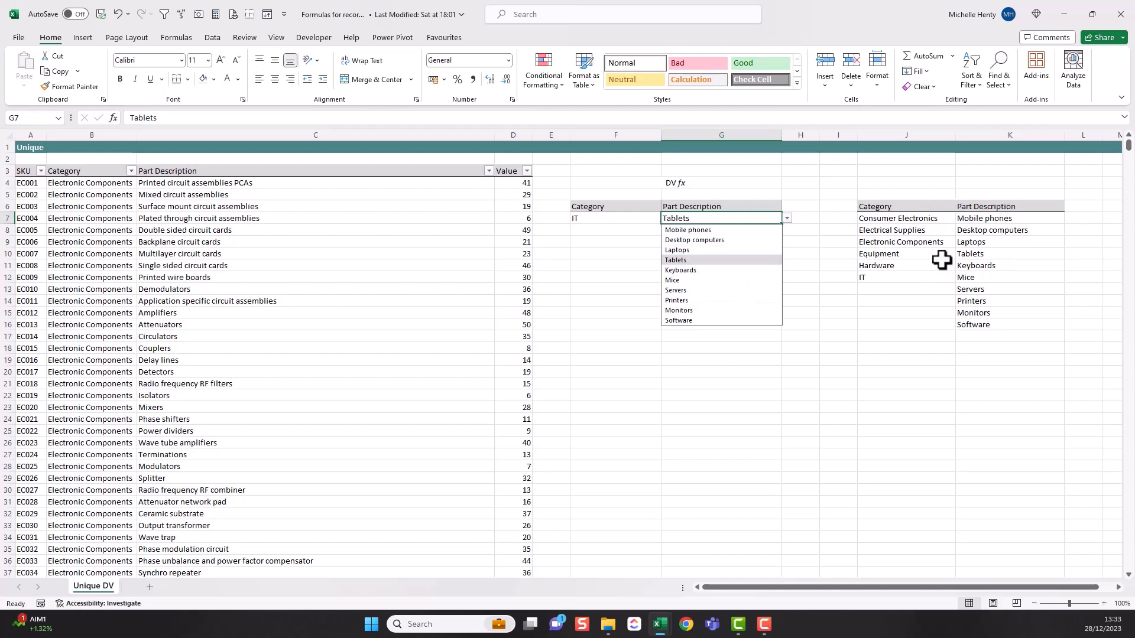
left_click(926, 218)
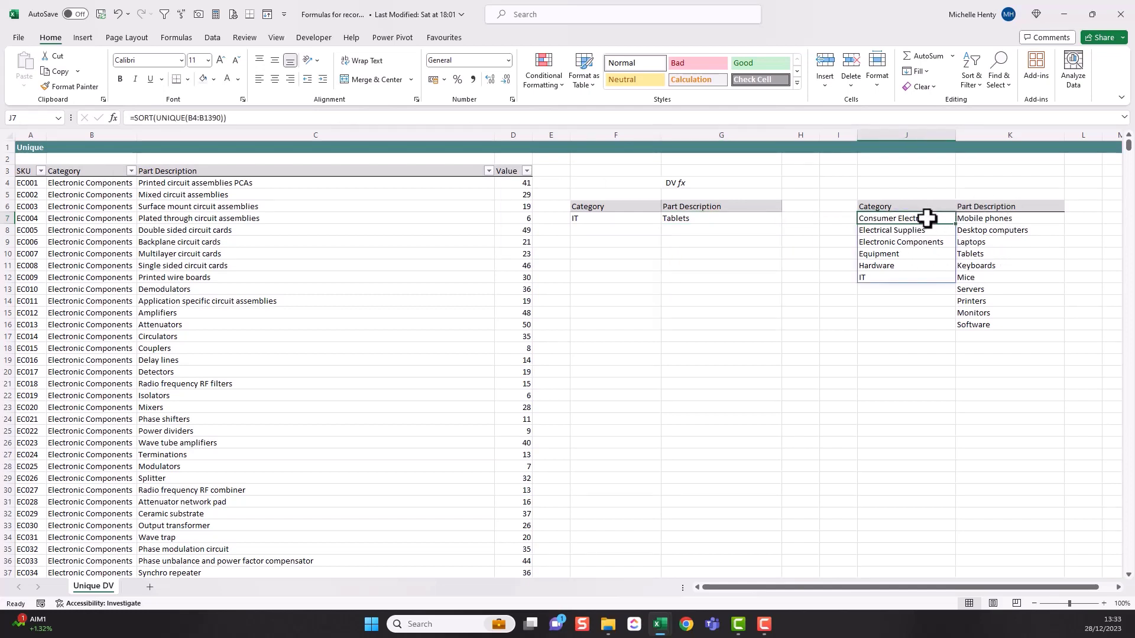
left_click(1000, 219)
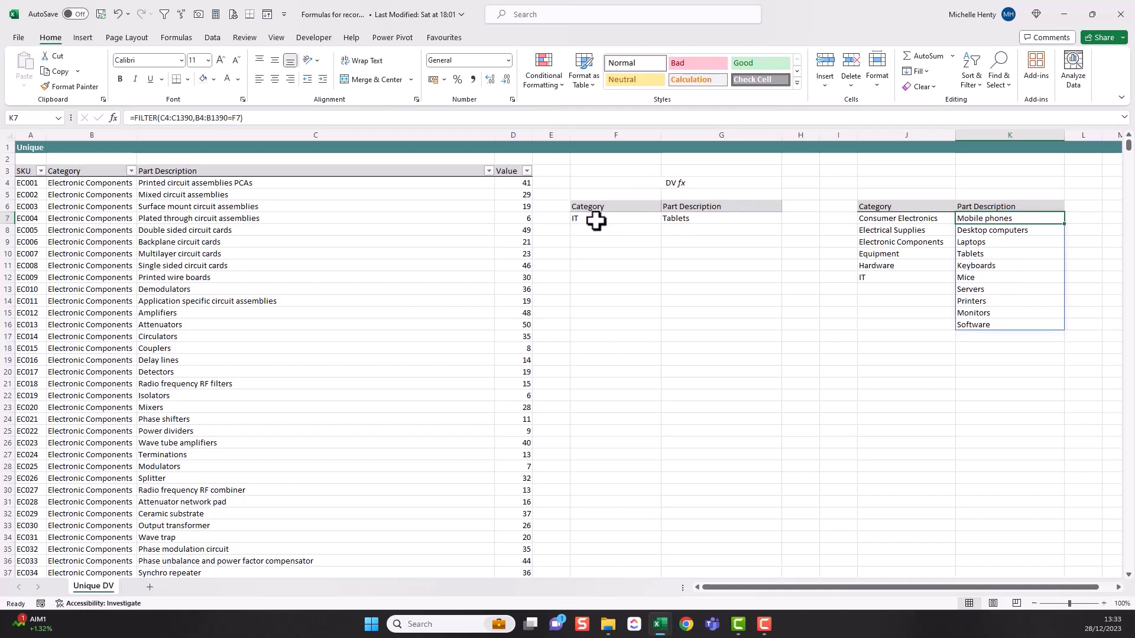
Set the part description in G7 to Mobile phones, and change the category in F7 to Consumer Electronics.
left_click(684, 220)
left_click(788, 218)
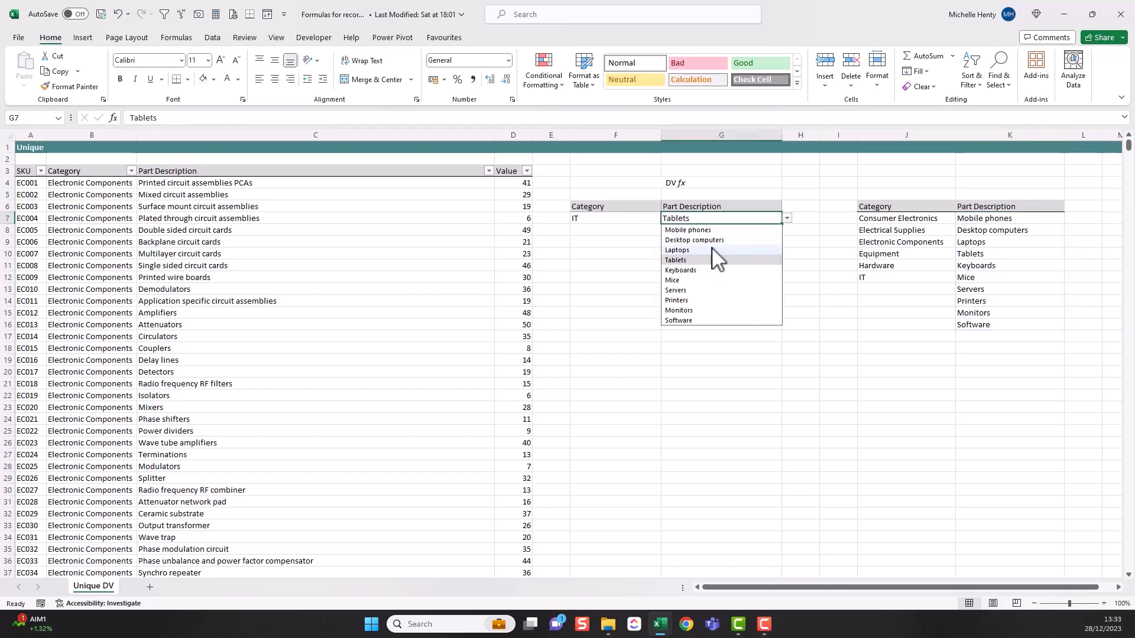
left_click(687, 230)
left_click(642, 220)
left_click(666, 219)
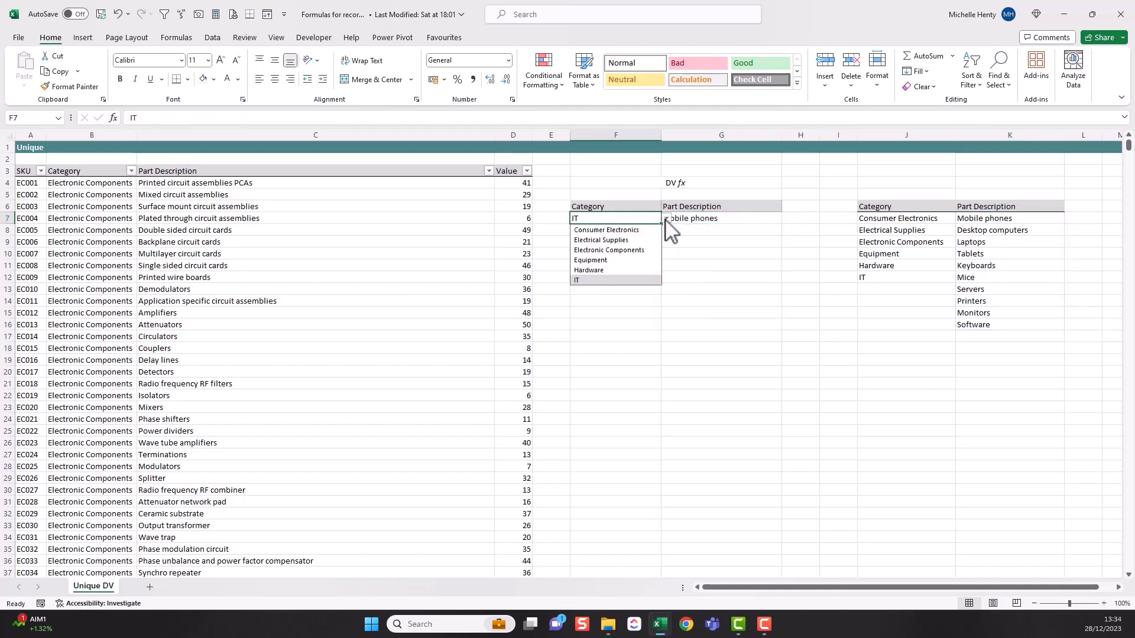
left_click(615, 230)
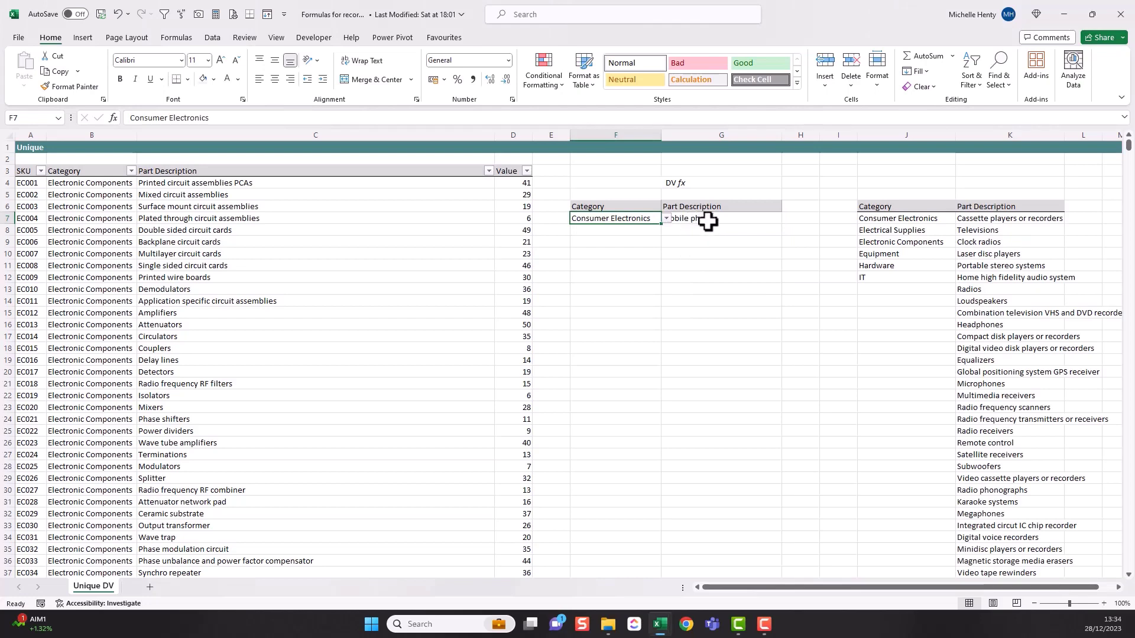
left_click(716, 220)
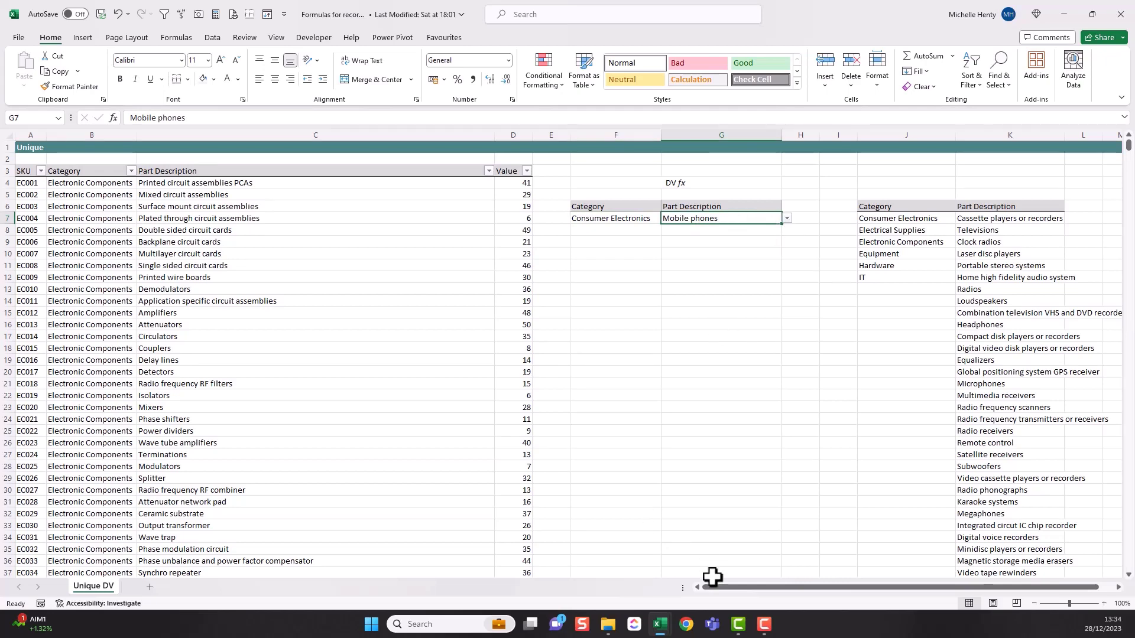
Switch back to the Data Validation workbook and enter 103, 21 and 1111 as transaction numbers in H4:H6.
mouse_move(661, 628)
left_click(597, 569)
left_click_drag(307, 182, 315, 312)
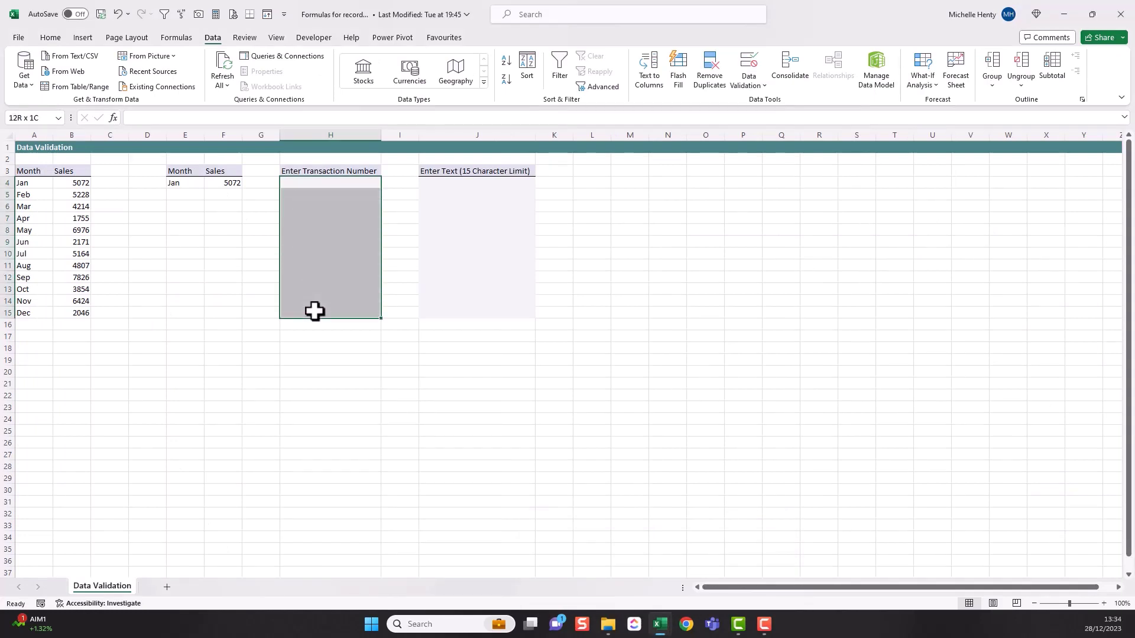
left_click(327, 185)
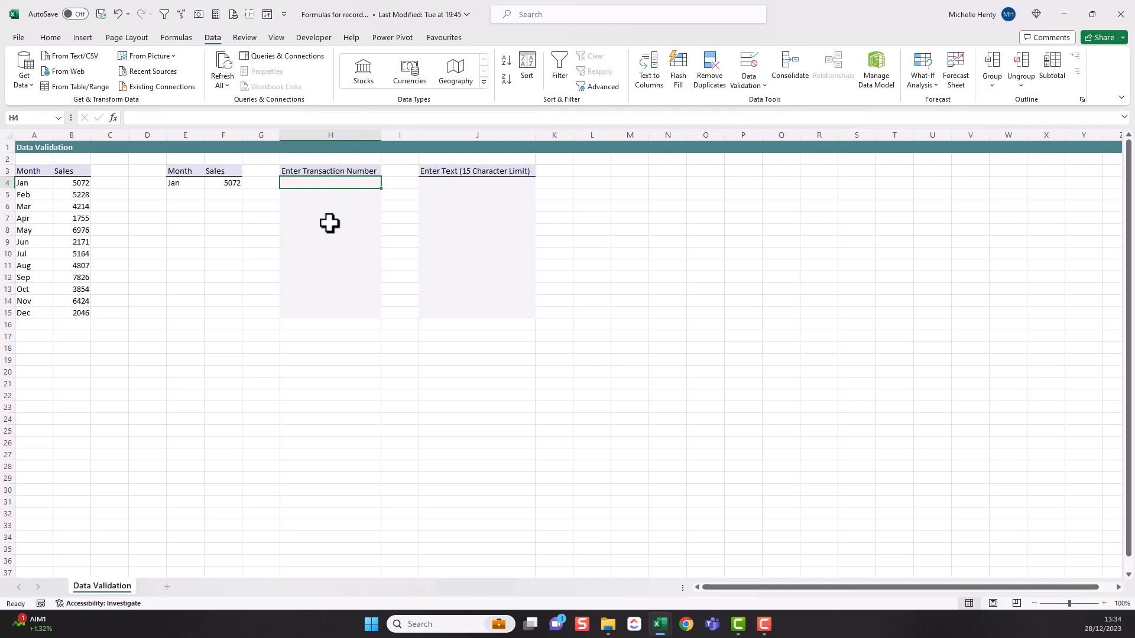
type("103")
key("Return")
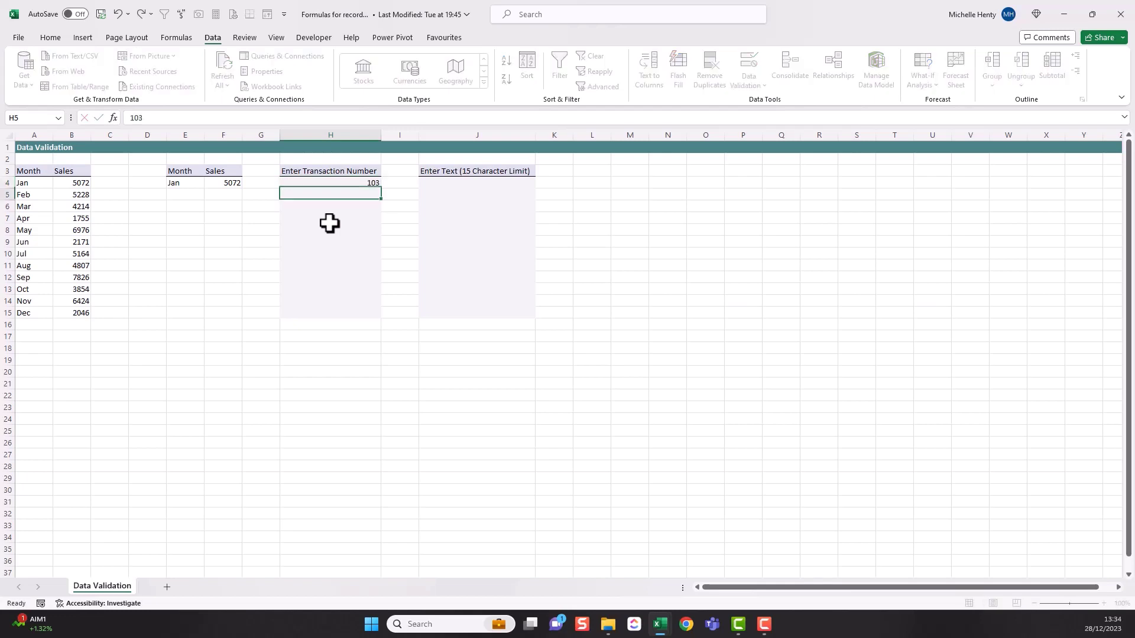
type("21")
key("Return")
type("1111")
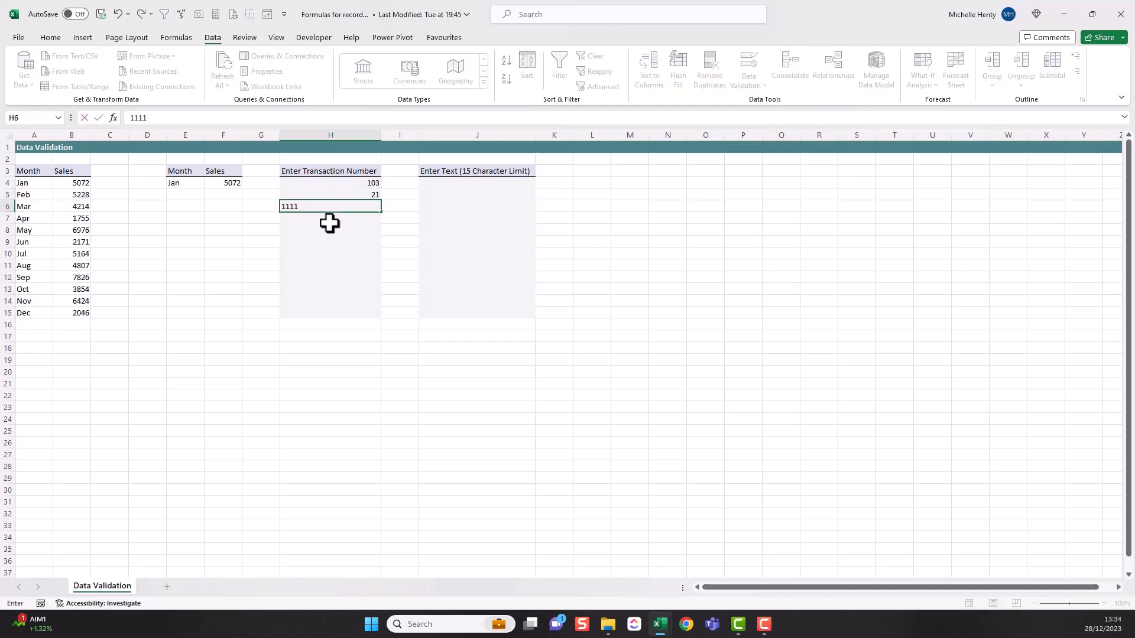
key("Return")
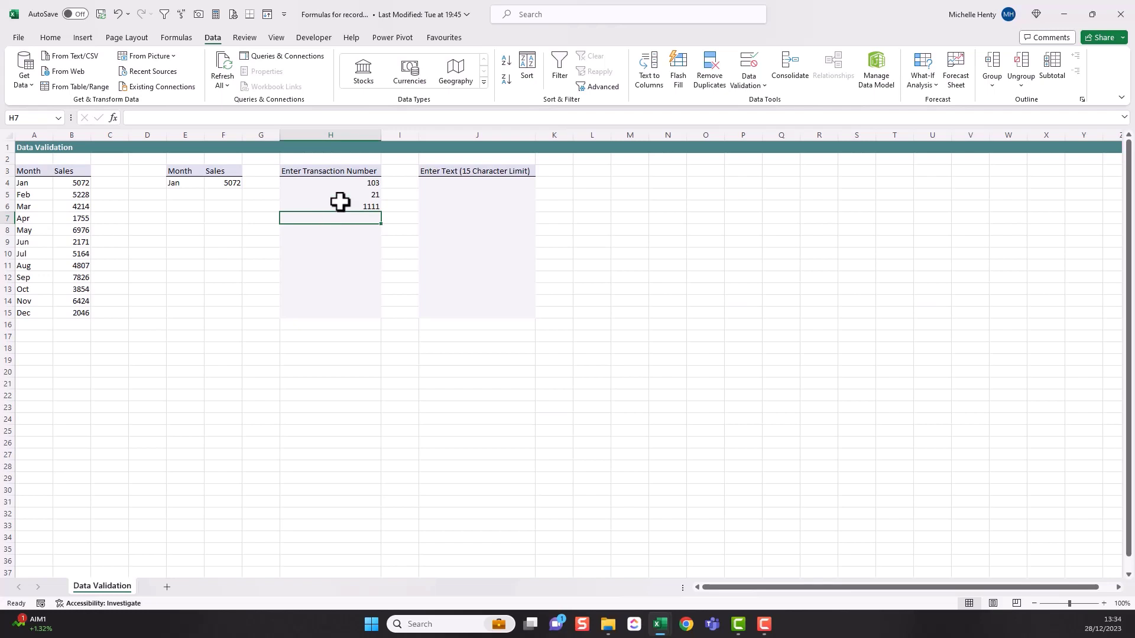
Review the trial transaction numbers in column H and clear the whole entry range H4:H15.
left_click(340, 206)
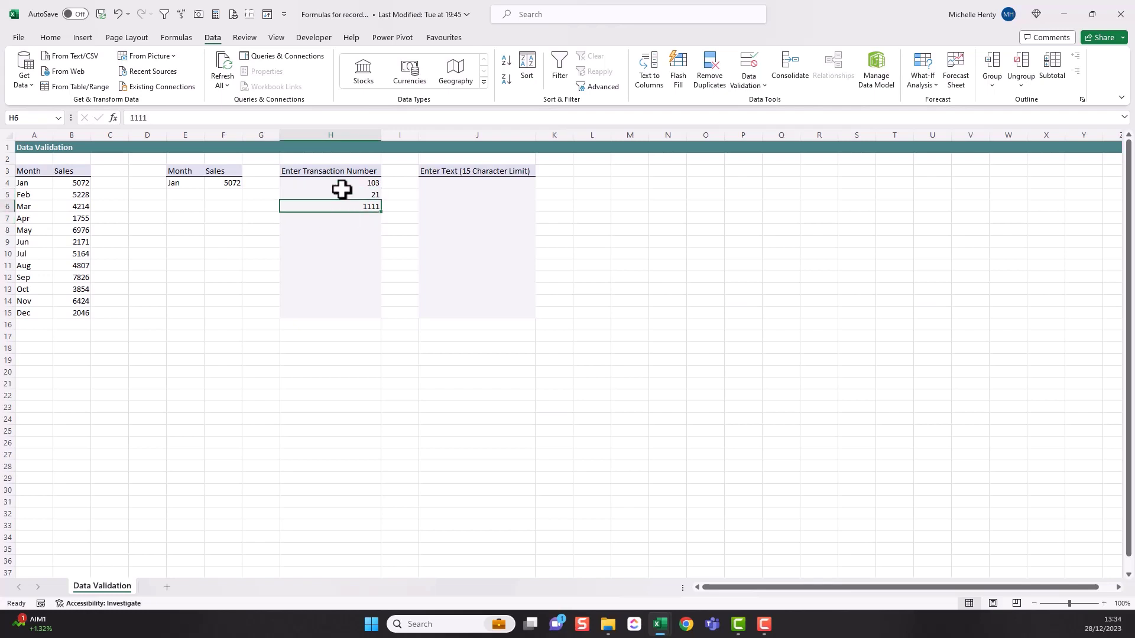
left_click(343, 192)
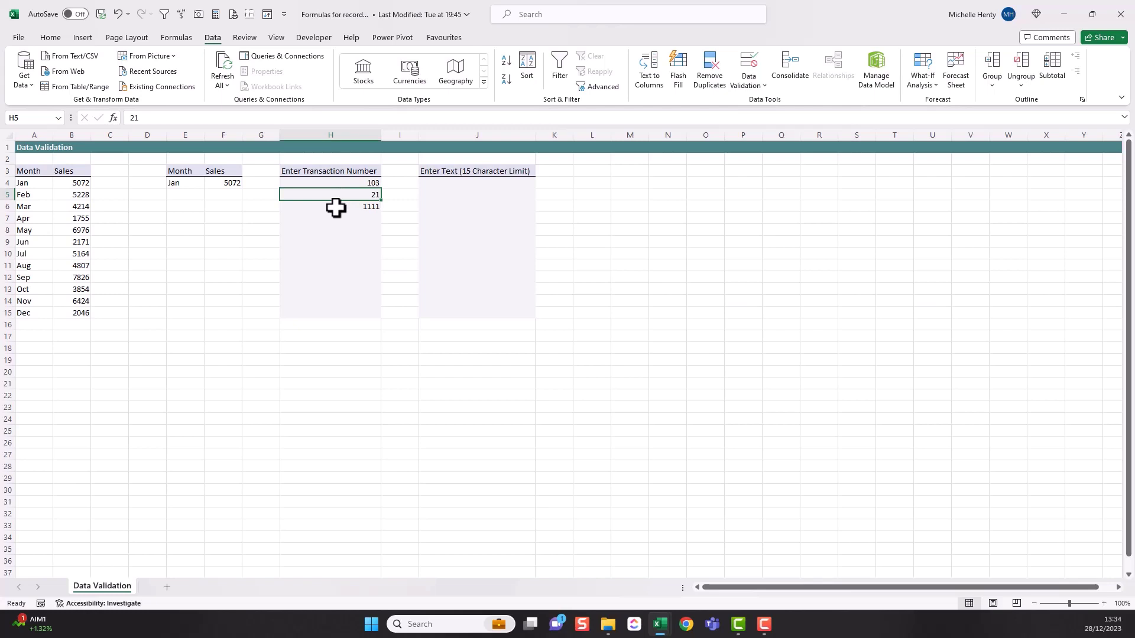
left_click(337, 209)
left_click(339, 193)
left_click_drag(348, 196, 345, 207)
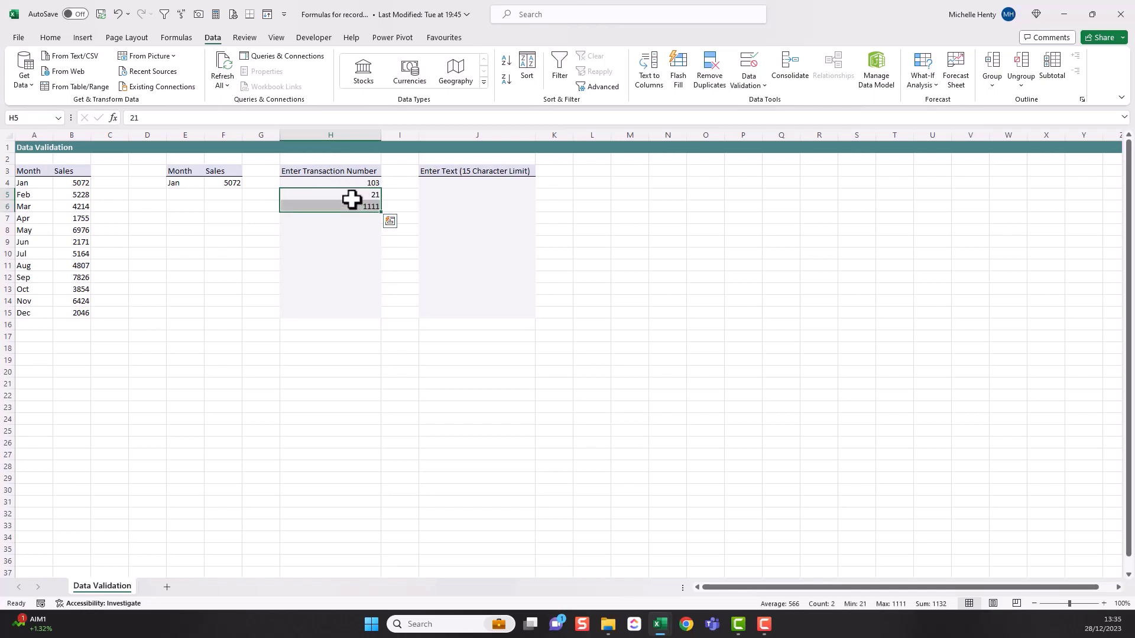
left_click_drag(350, 183, 358, 312)
key("Delete")
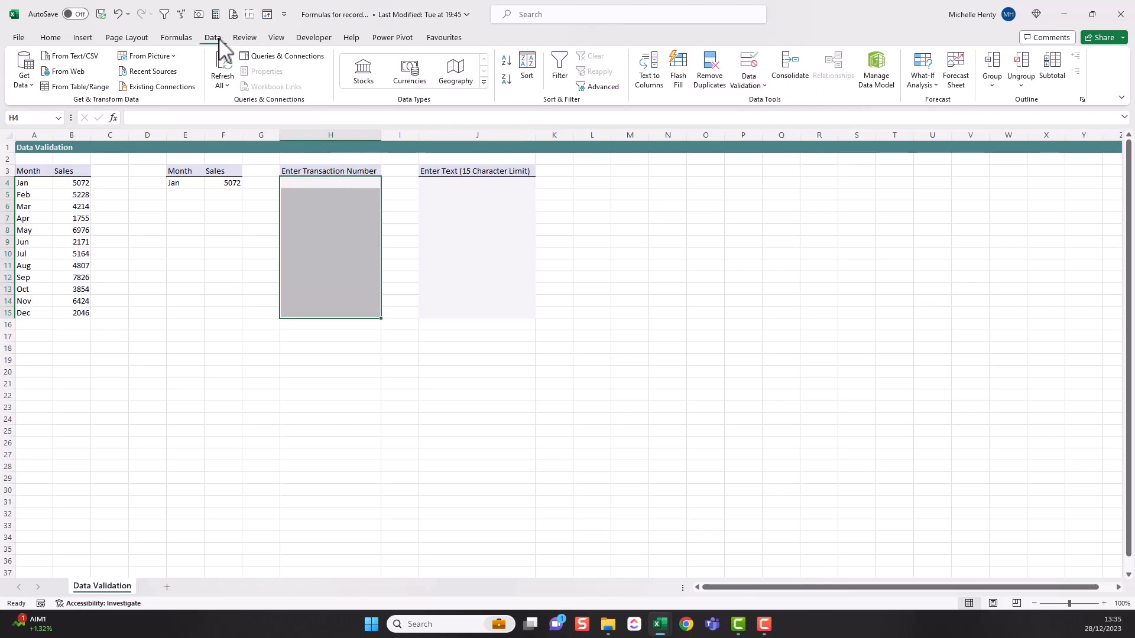
Apply data validation to H4:H15 that allows only whole numbers between 100 and 999.
left_click(762, 85)
left_click(763, 106)
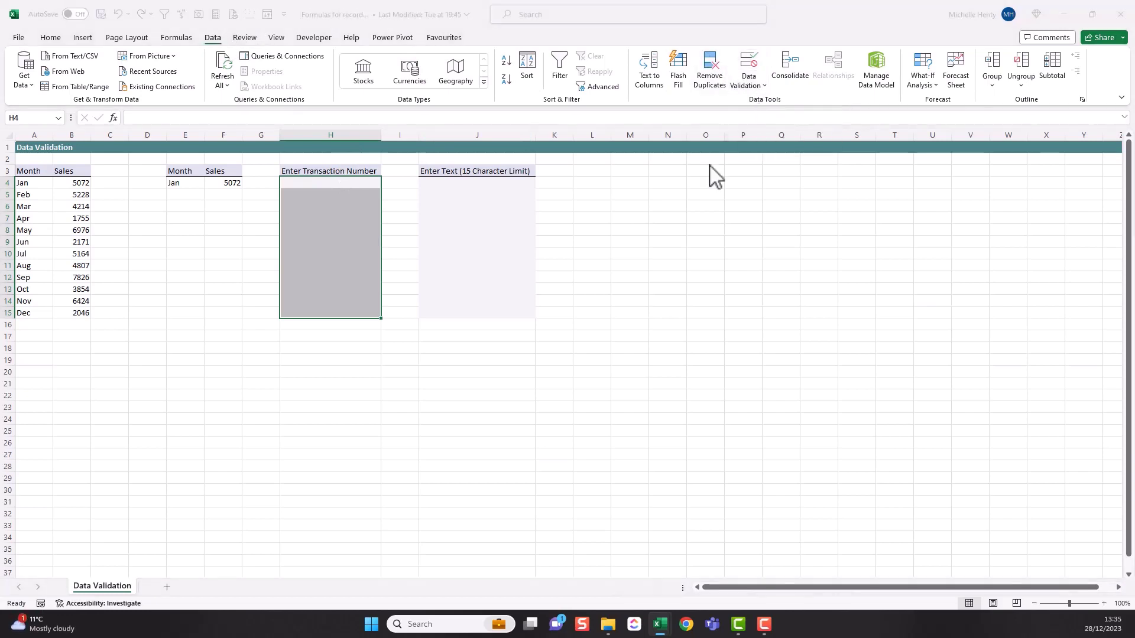
left_click(602, 219)
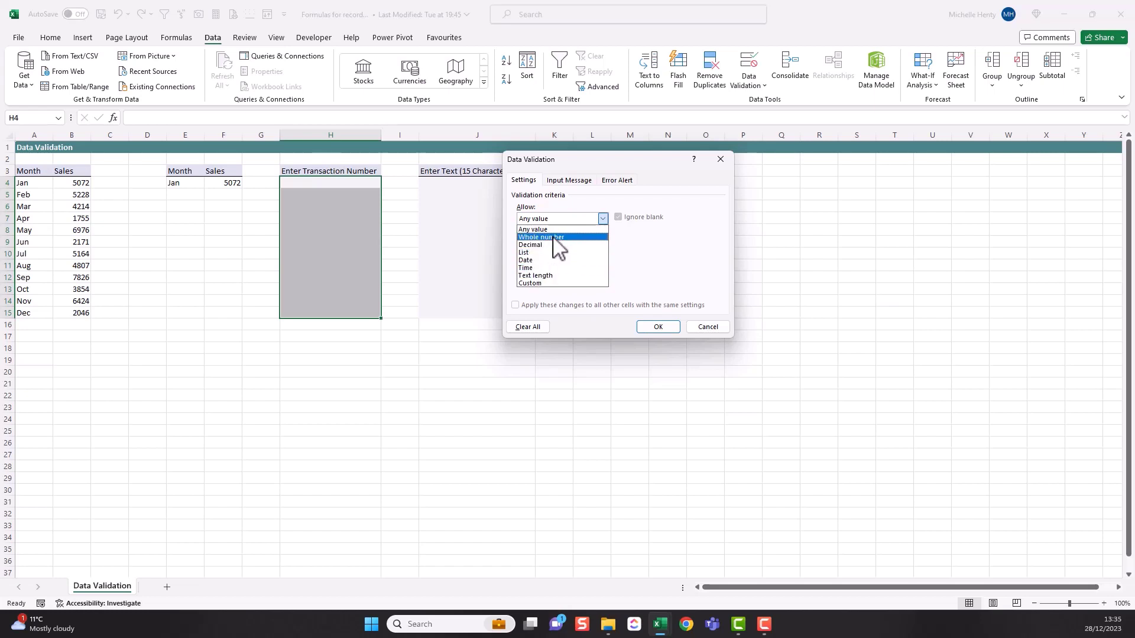
left_click(554, 238)
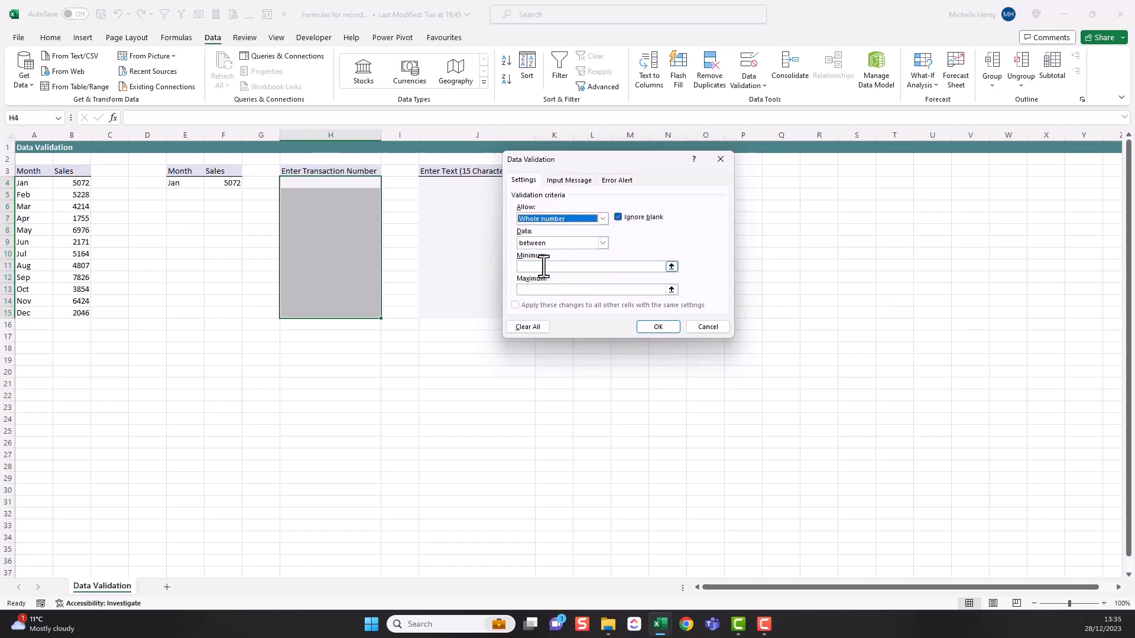
left_click(548, 266)
type("100")
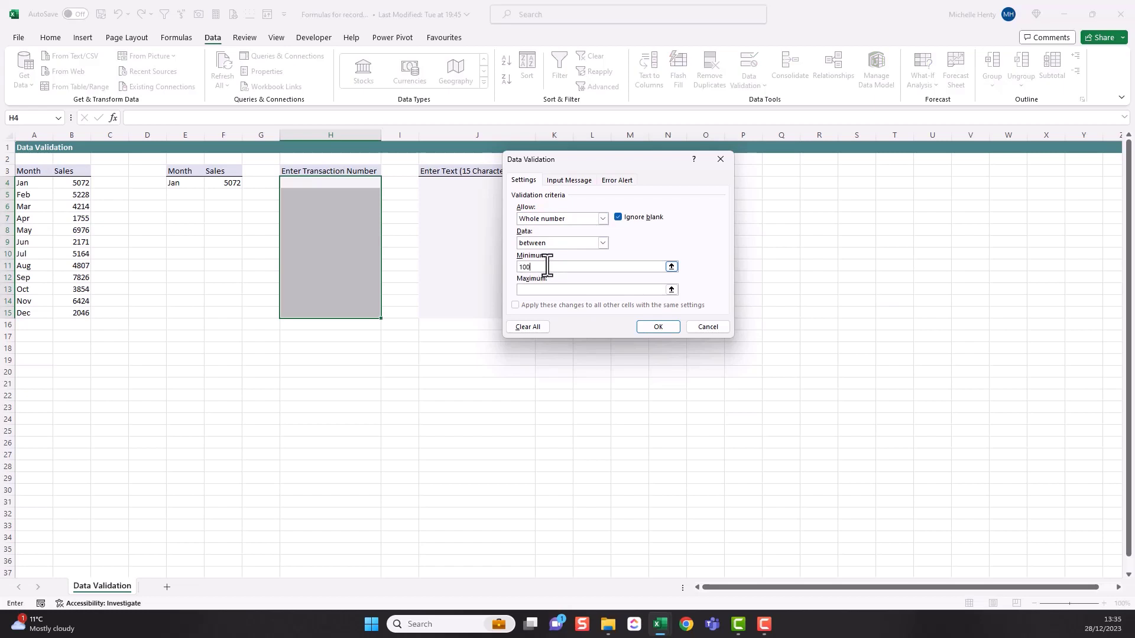
left_click(544, 290)
type("999")
left_click(534, 266)
left_click(541, 290)
left_click(648, 326)
Test the number rule by entering 103 in H4 and trying 21 in H5, then replace that entry with 121.
left_click(317, 185)
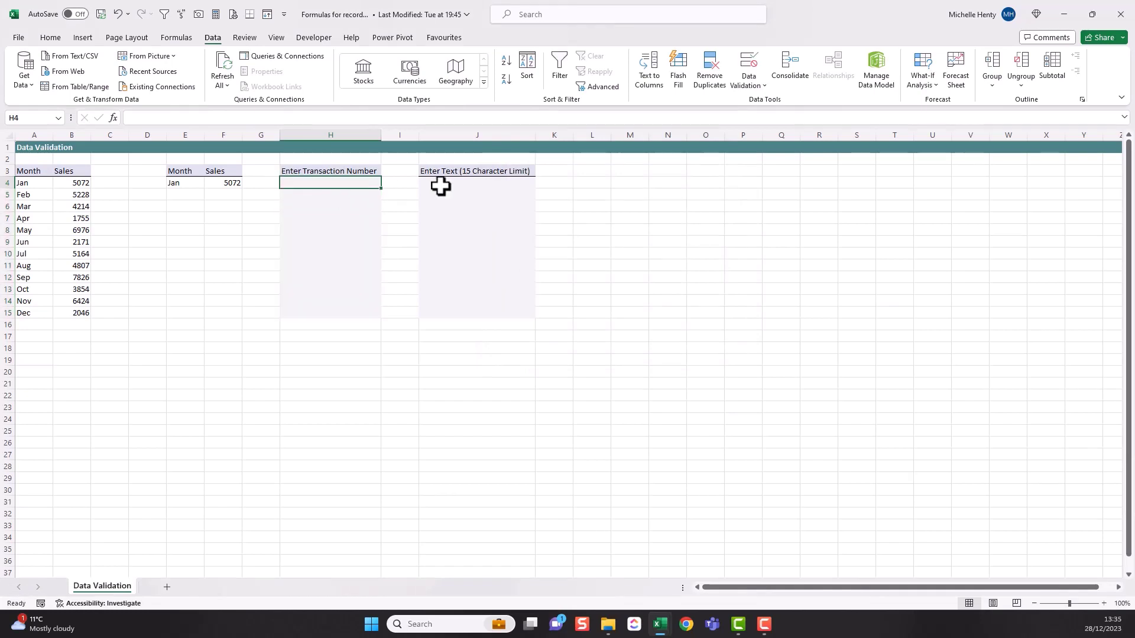
type("103")
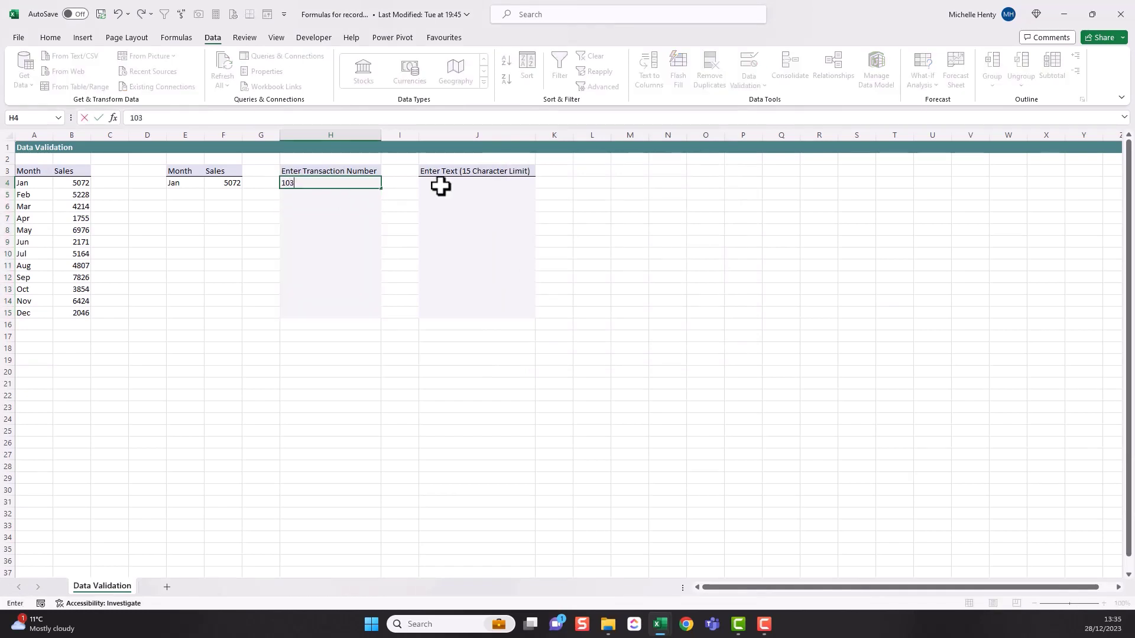
key("Return")
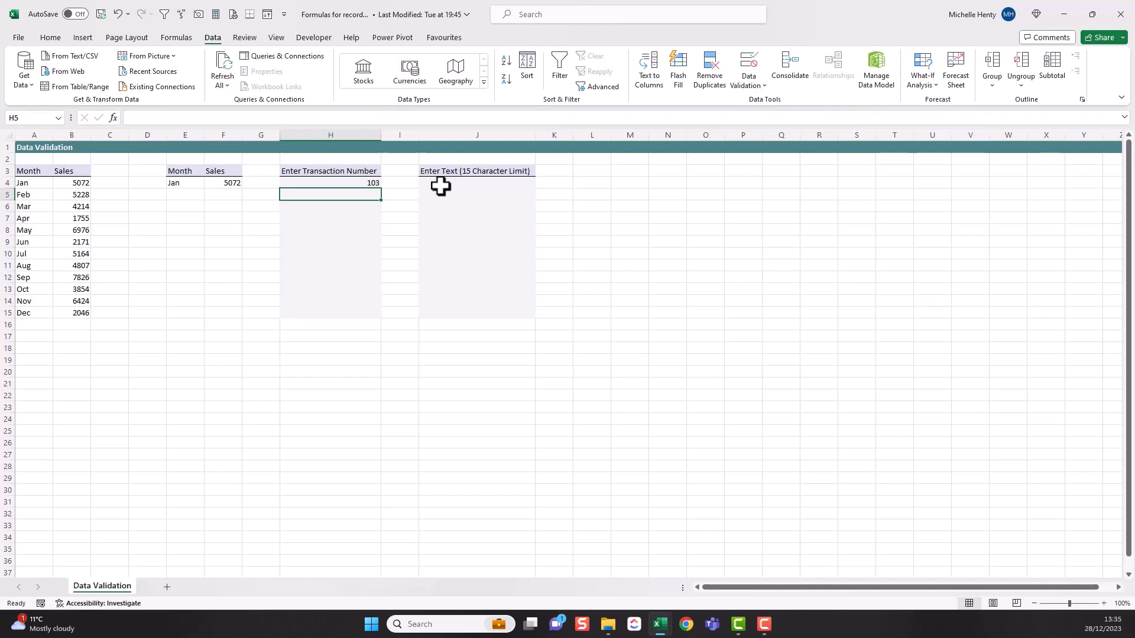
type("21")
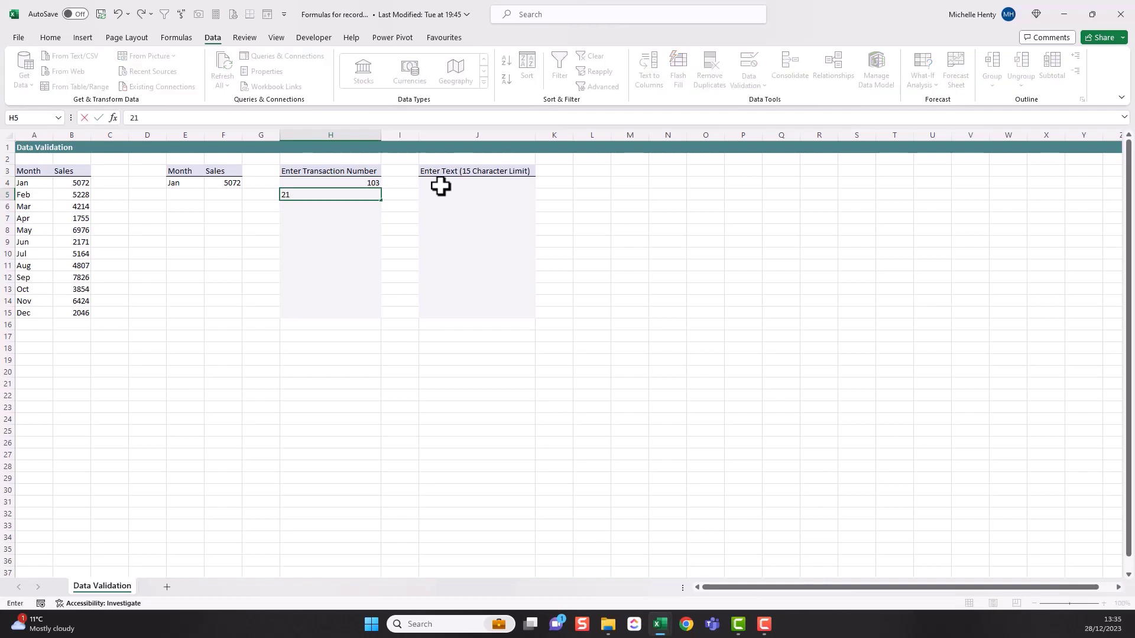
key("Return")
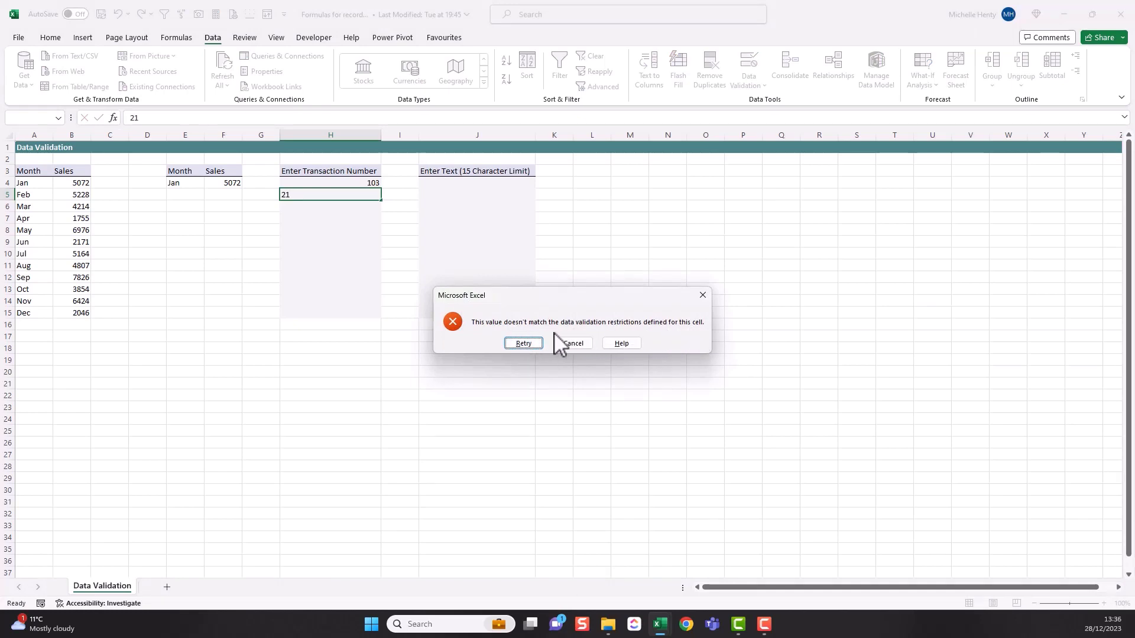
left_click(534, 343)
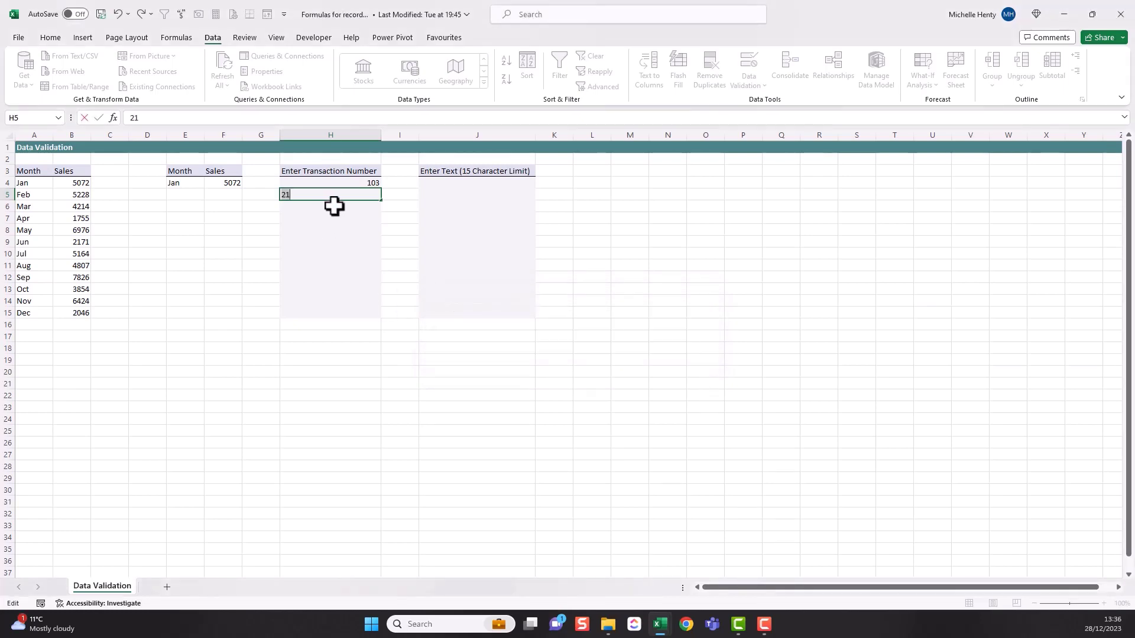
type("121")
key("Return")
Try 1111 as the transaction number in H6, then correct the entry to 111.
type("11")
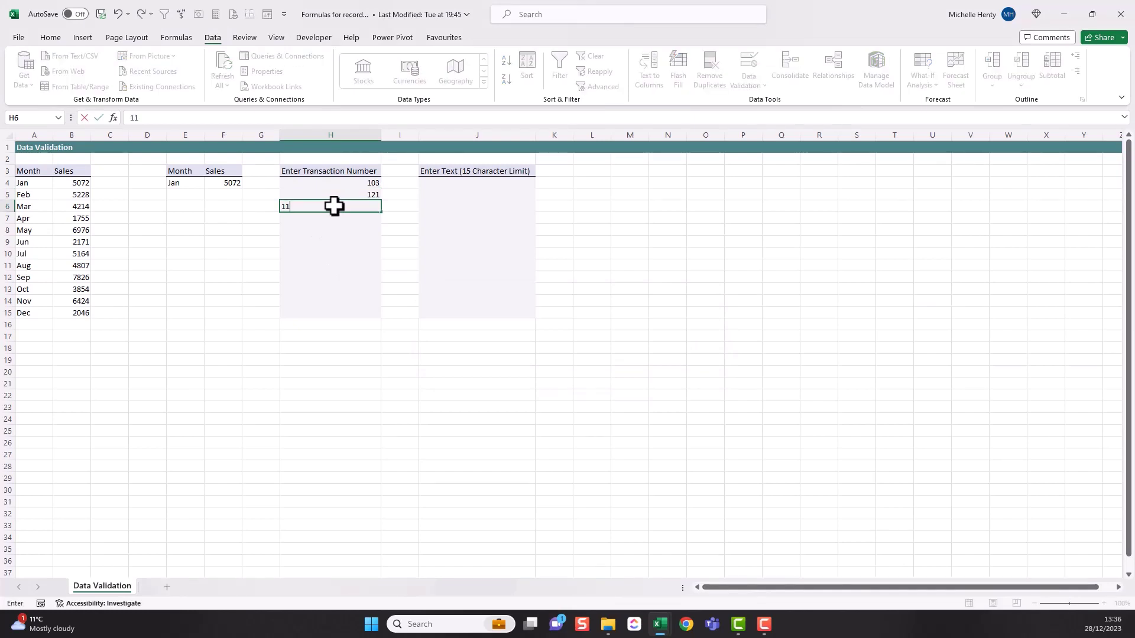
type("11")
key("Return")
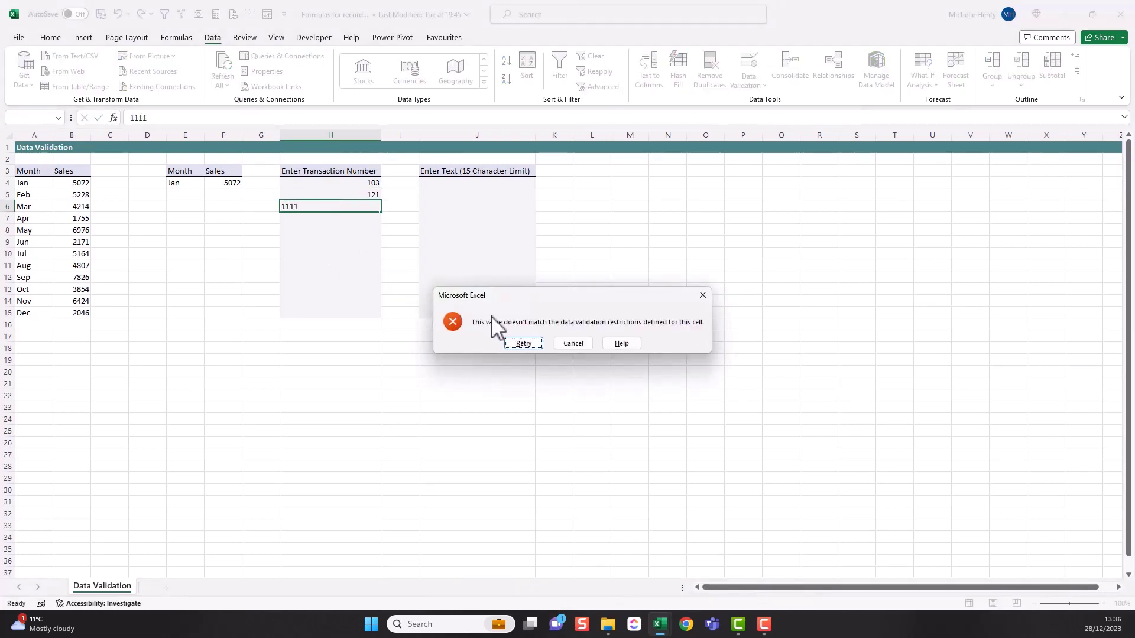
left_click(524, 345)
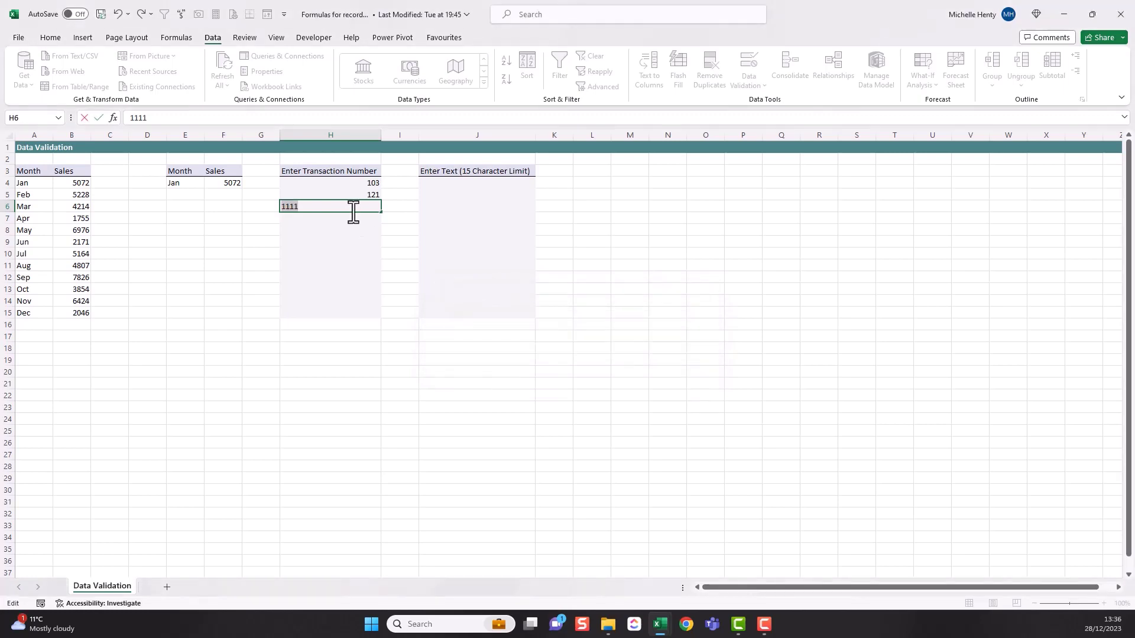
type("1")
key("Return")
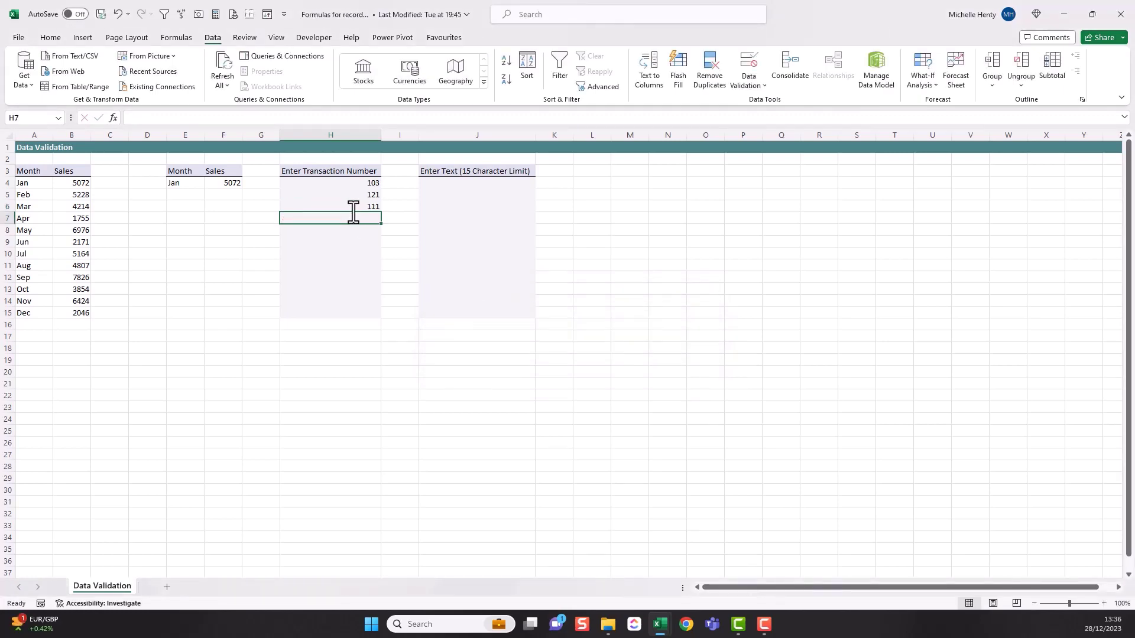
Reopen the validation for H4:H15 and add an input message titled "Restriction" with the text "Must be 3 characters".
left_click_drag(353, 211, 360, 315)
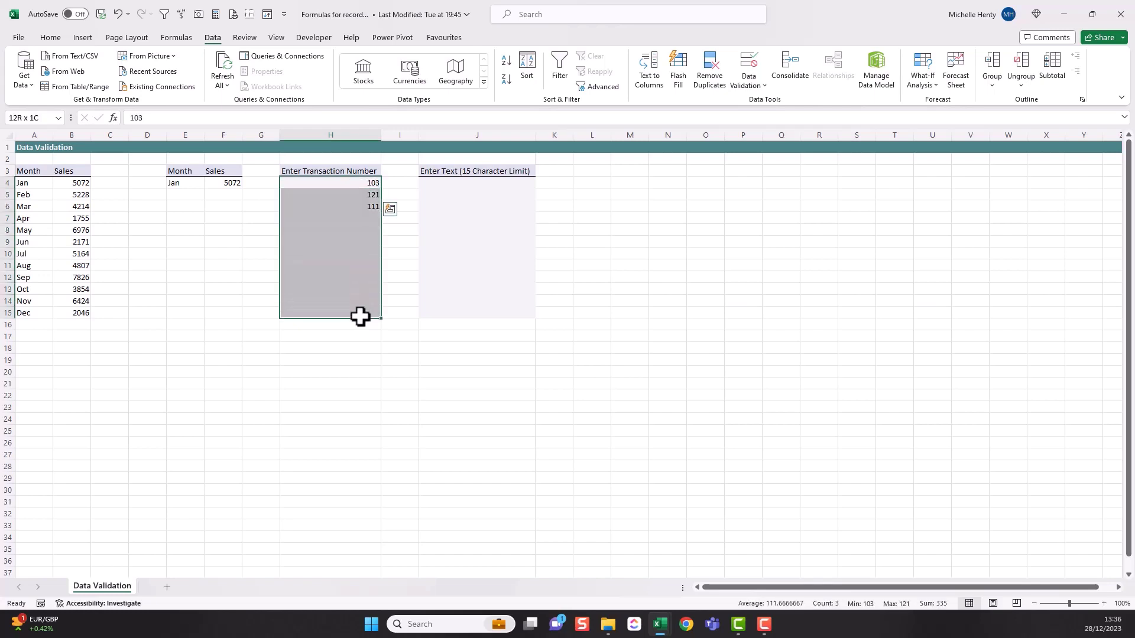
left_click_drag(360, 317, 360, 318)
left_click(748, 86)
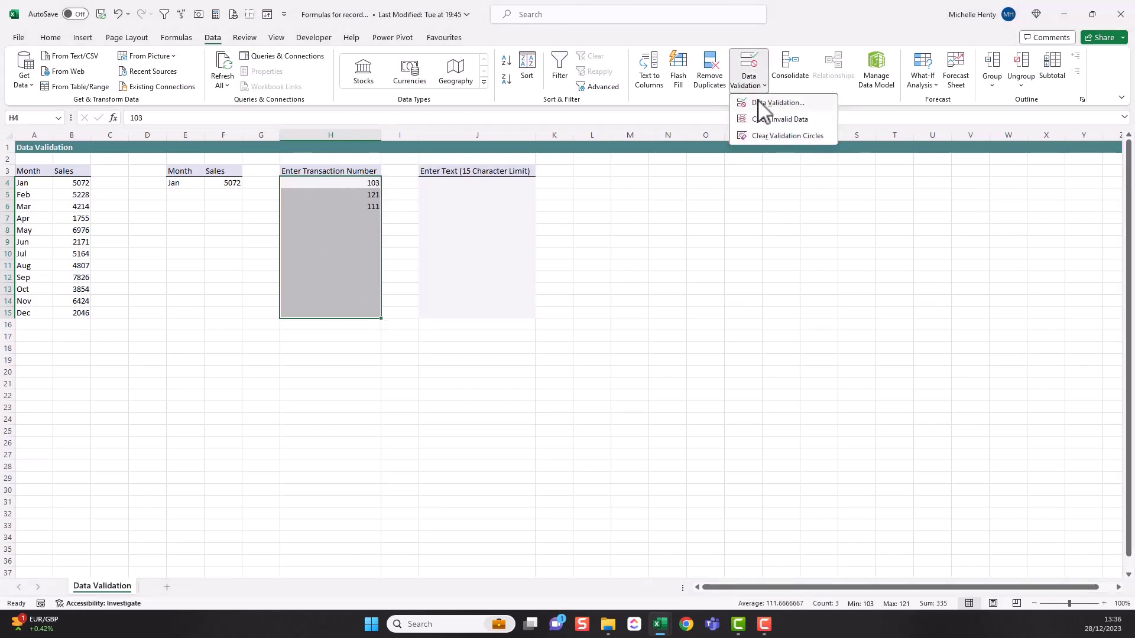
left_click(763, 103)
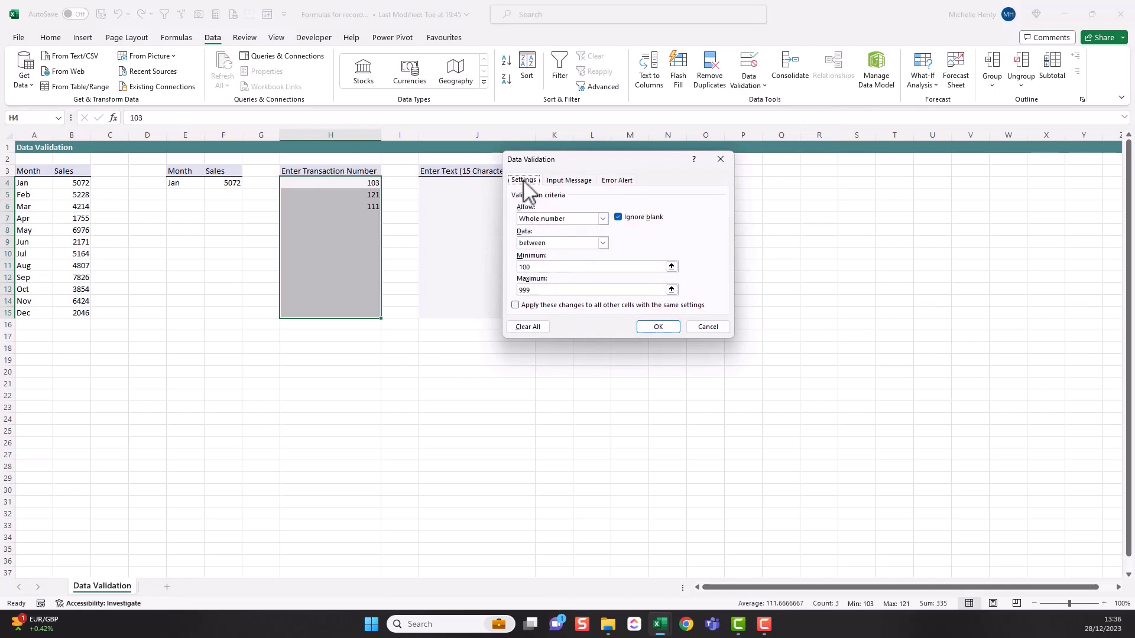
left_click(585, 183)
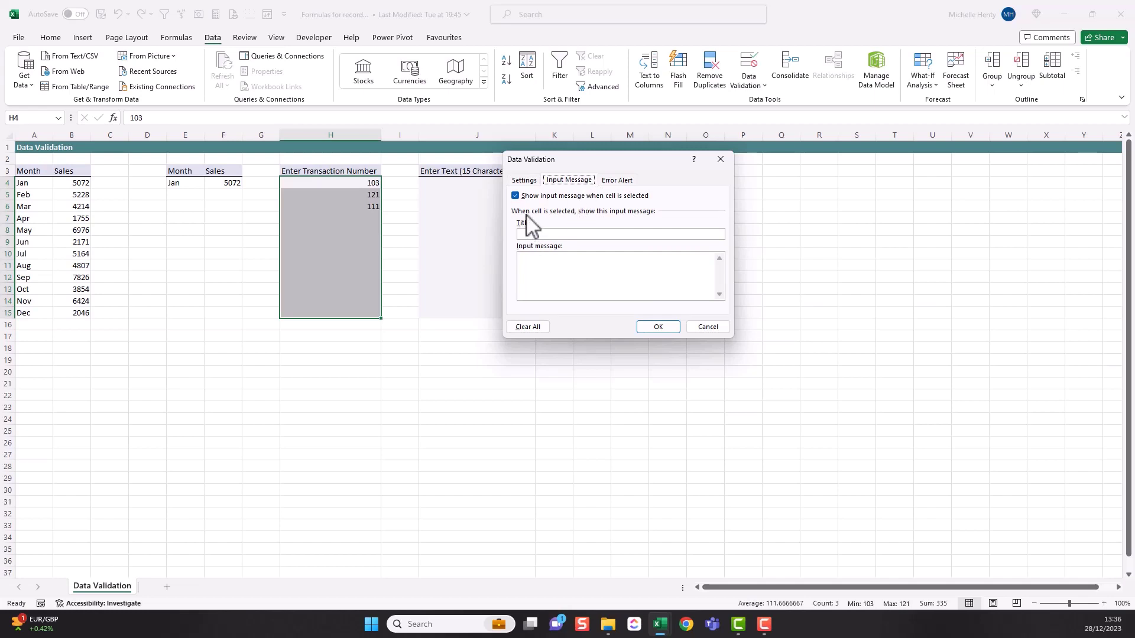
left_click(540, 234)
type("Restriction")
left_click(538, 268)
type("Must be 3")
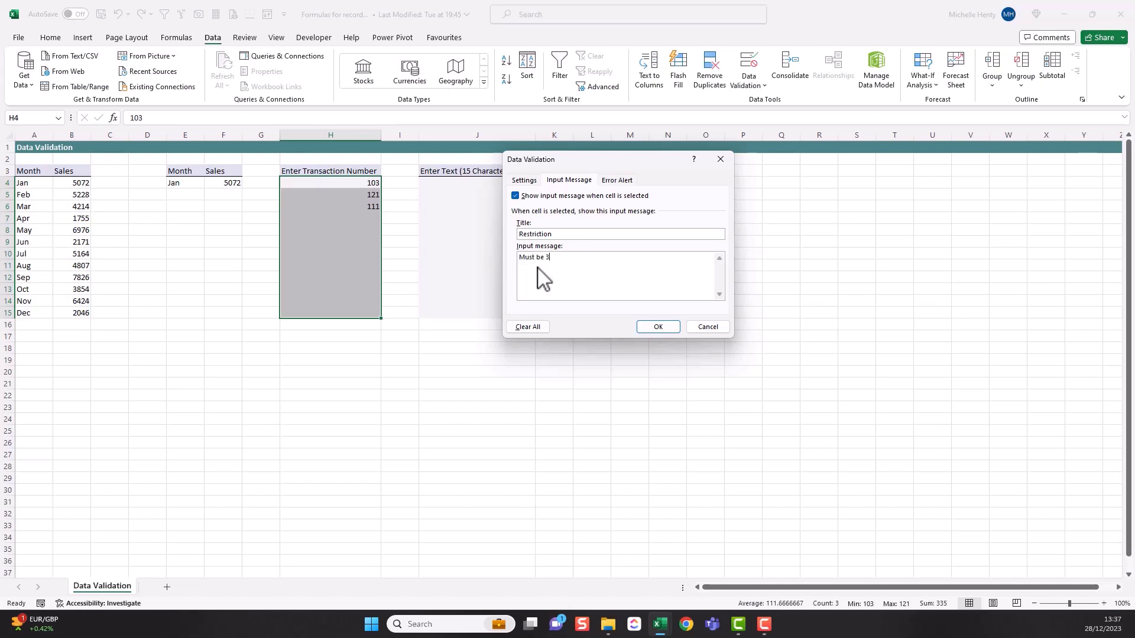
type(" characters")
Set a Stop error alert titled "Check" with the message "Must be 3 Characters. Please Retry." and apply the validation.
left_click(619, 182)
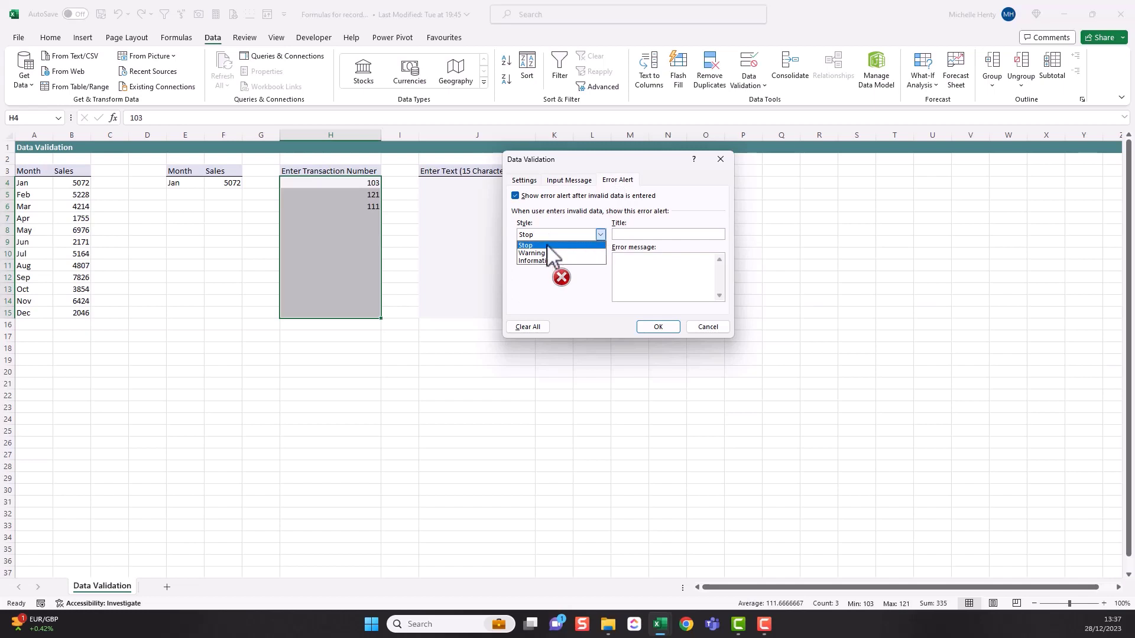
left_click(548, 246)
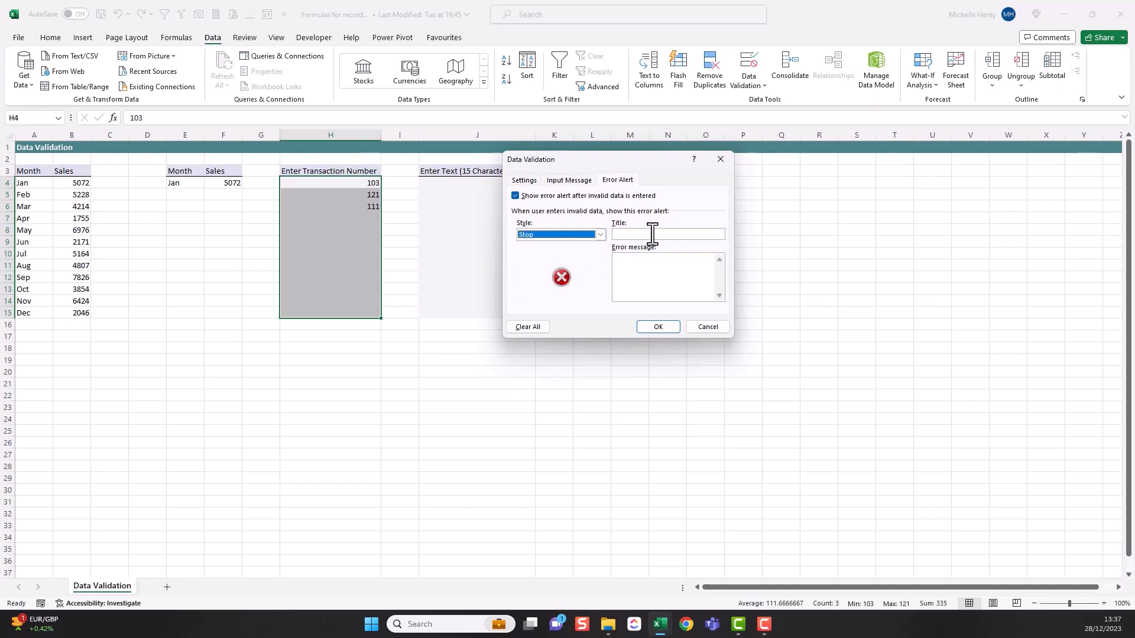
left_click(652, 235)
type("Check")
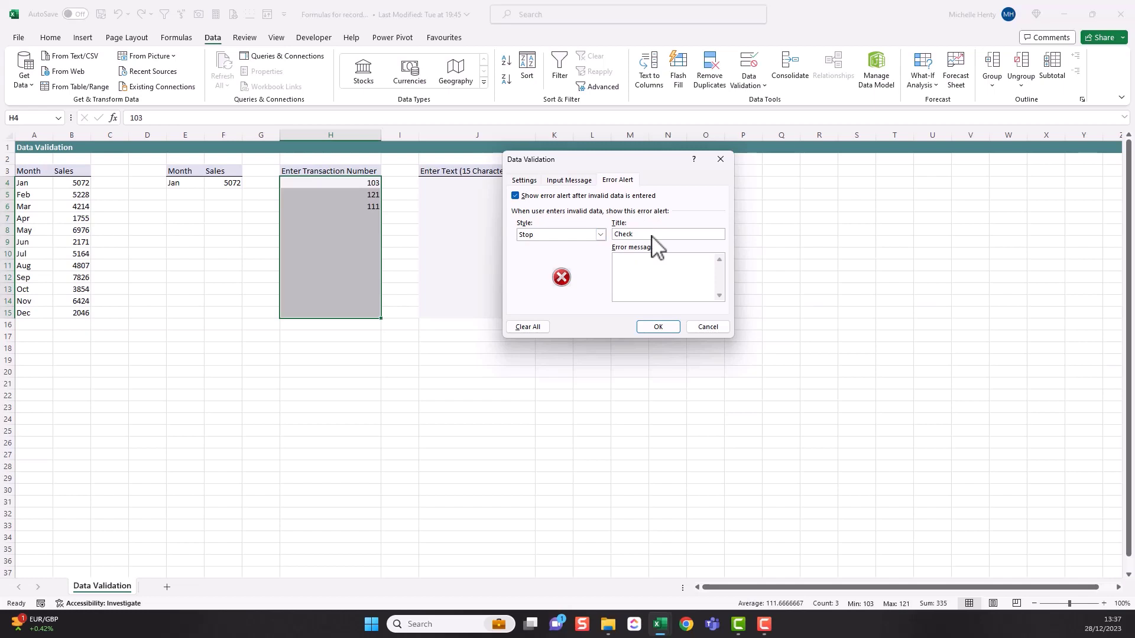
left_click(637, 265)
type("Must be 3 Characters. Please Retry.")
left_click(658, 326)
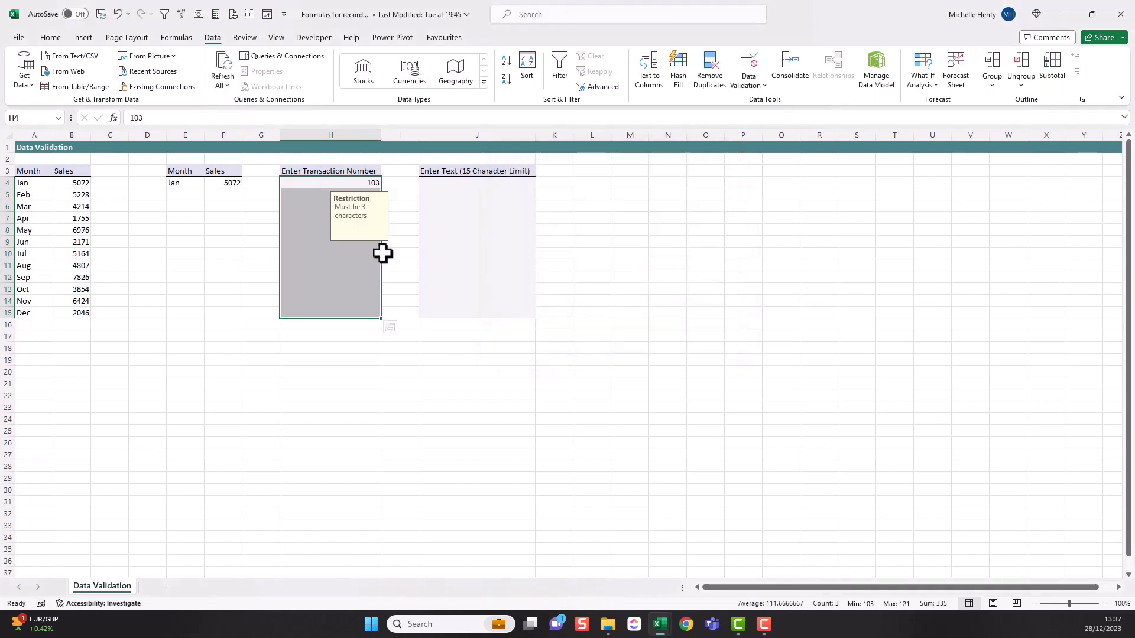
Check the input message on cells throughout H4:H15 and compare with cells outside the validated range.
left_click(339, 184)
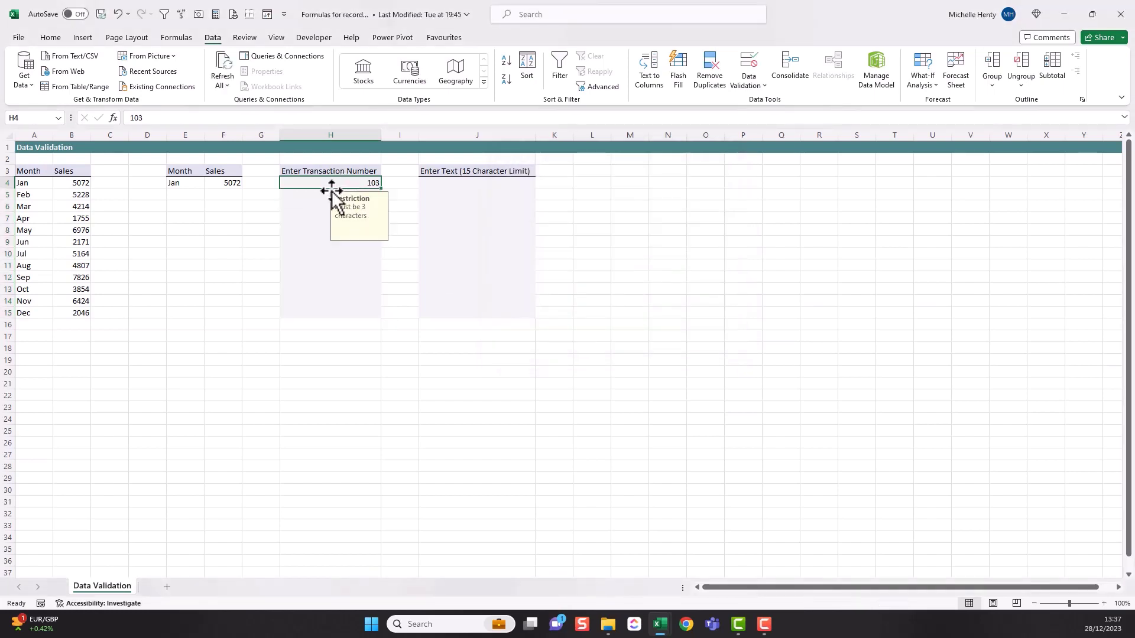
left_click(321, 194)
left_click(321, 207)
left_click(316, 221)
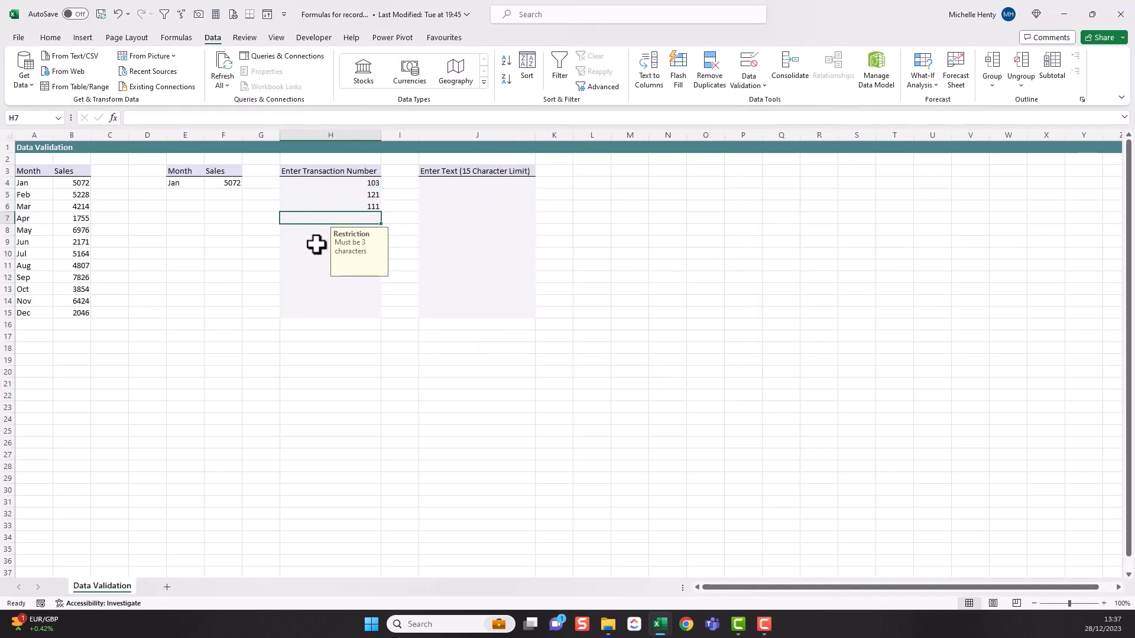
left_click(317, 245)
left_click(314, 279)
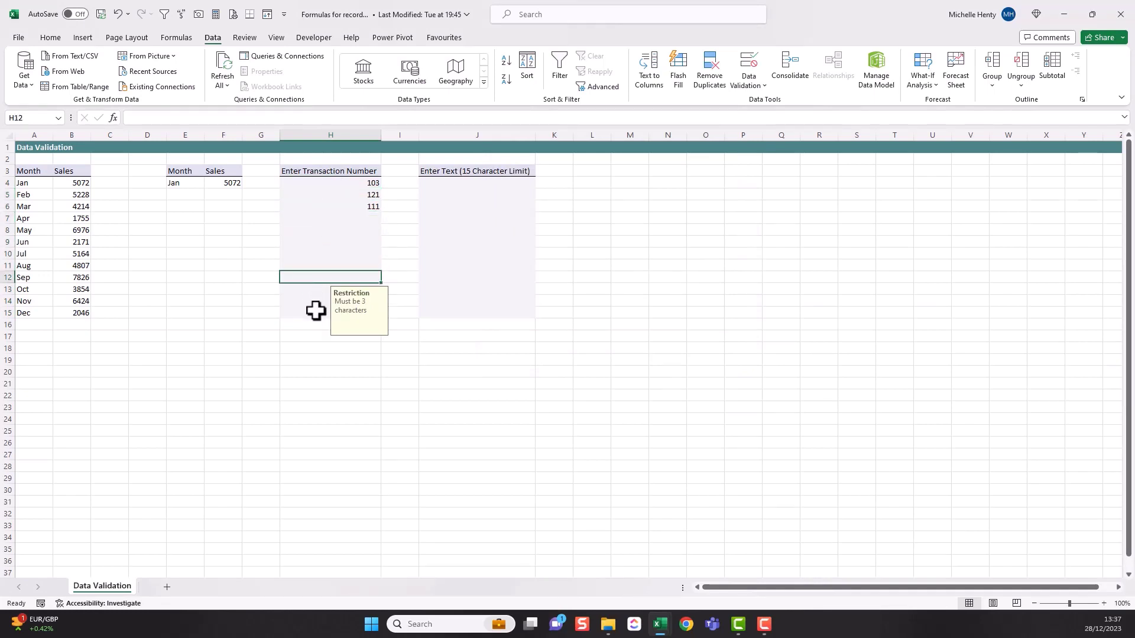
left_click(316, 310)
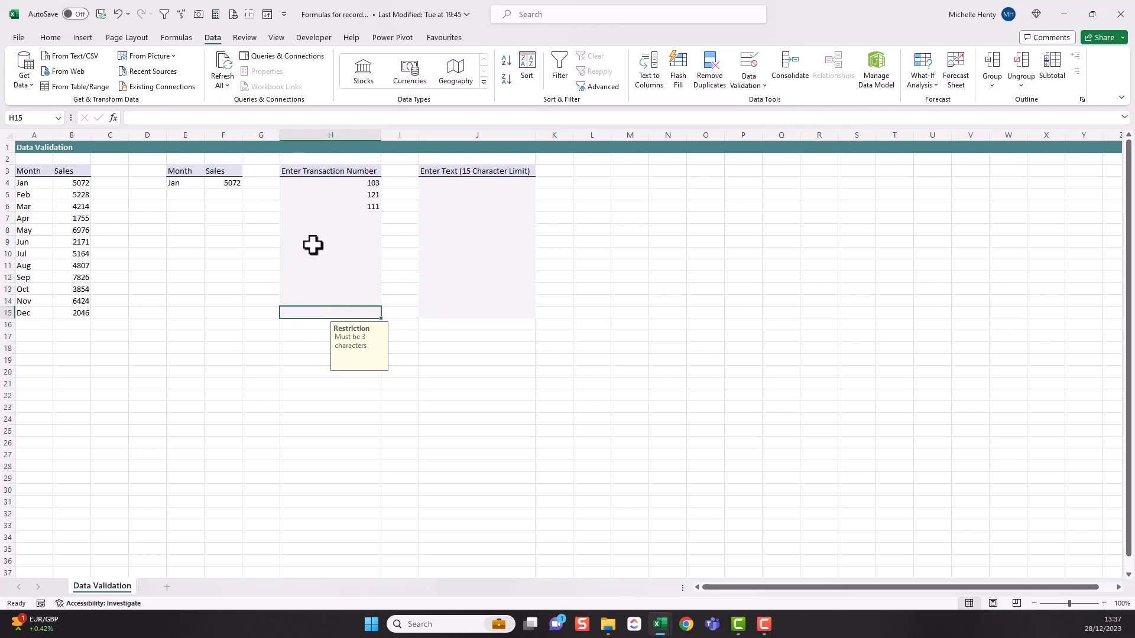
left_click(307, 327)
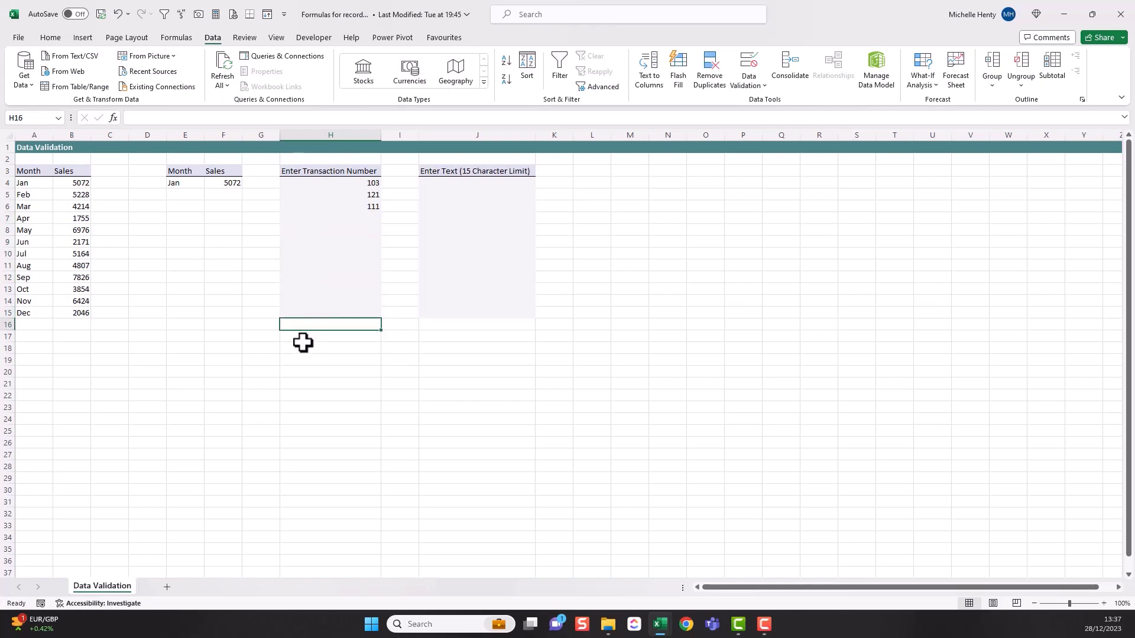
left_click(245, 274)
left_click(383, 241)
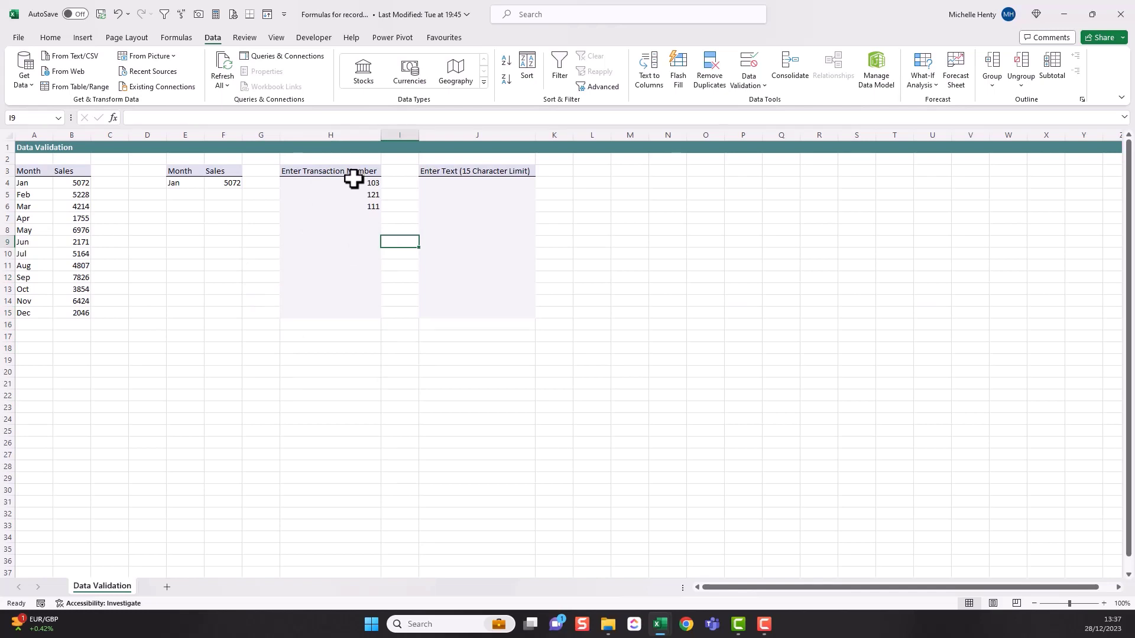
Clear the transaction numbers from H4:H6.
left_click(354, 179)
left_click(325, 241)
left_click_drag(321, 179, 343, 208)
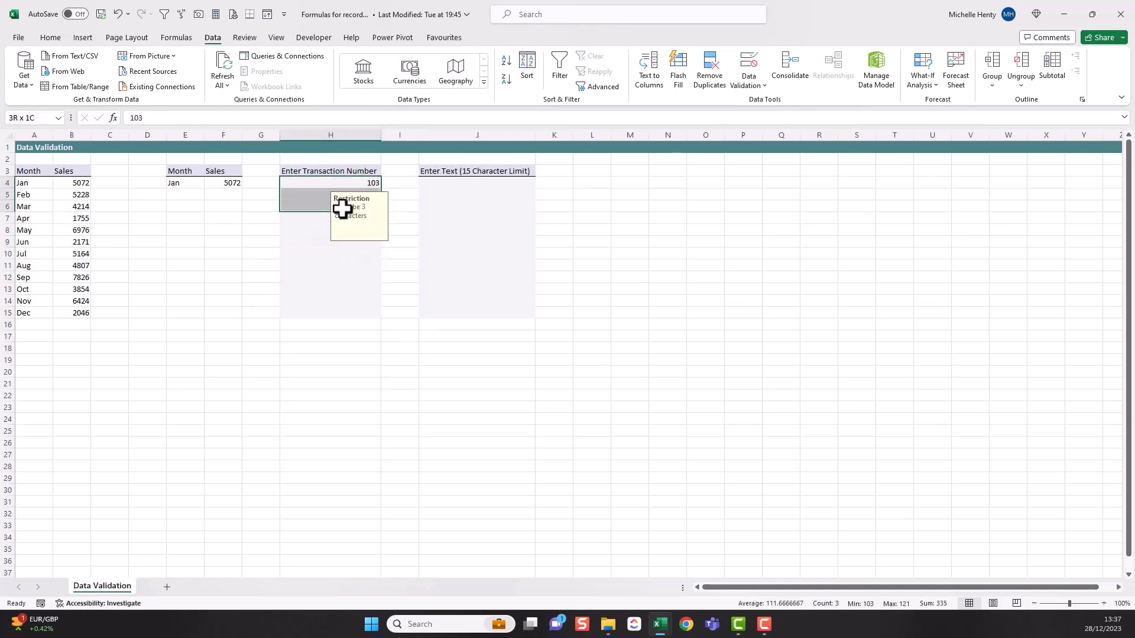
left_click(263, 230)
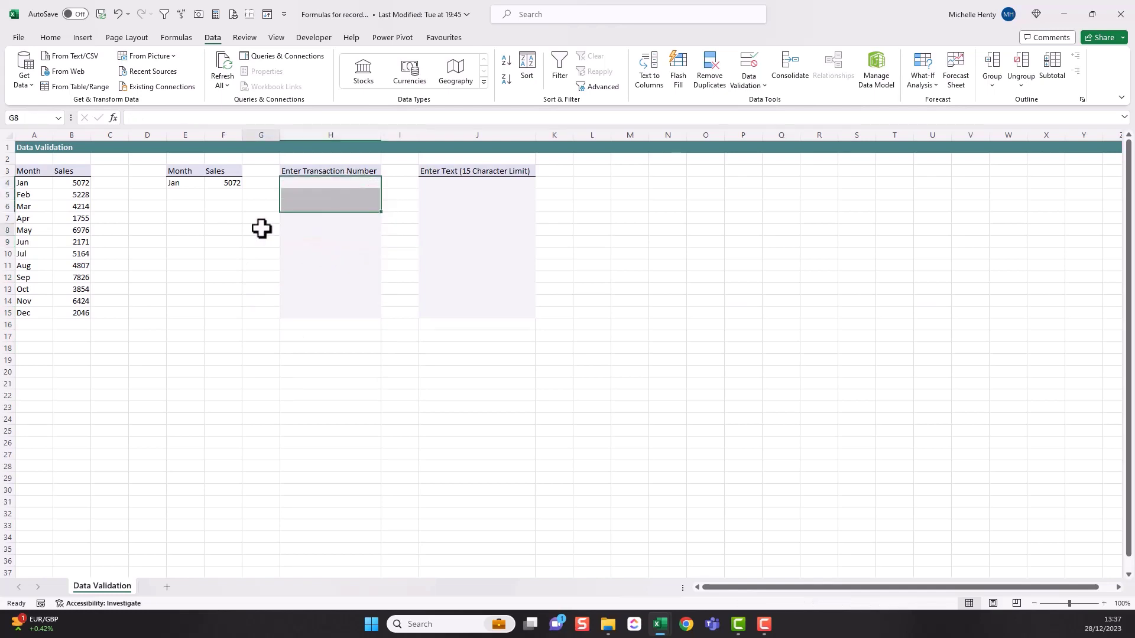
Enter transaction number 103 in H4.
left_click(327, 182)
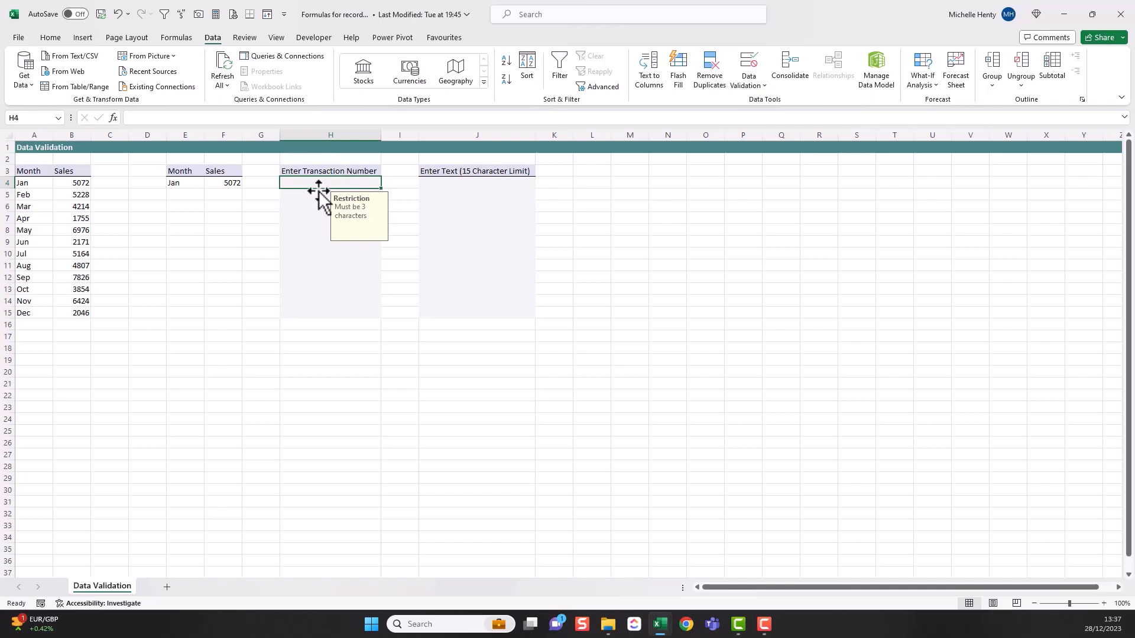
type("103")
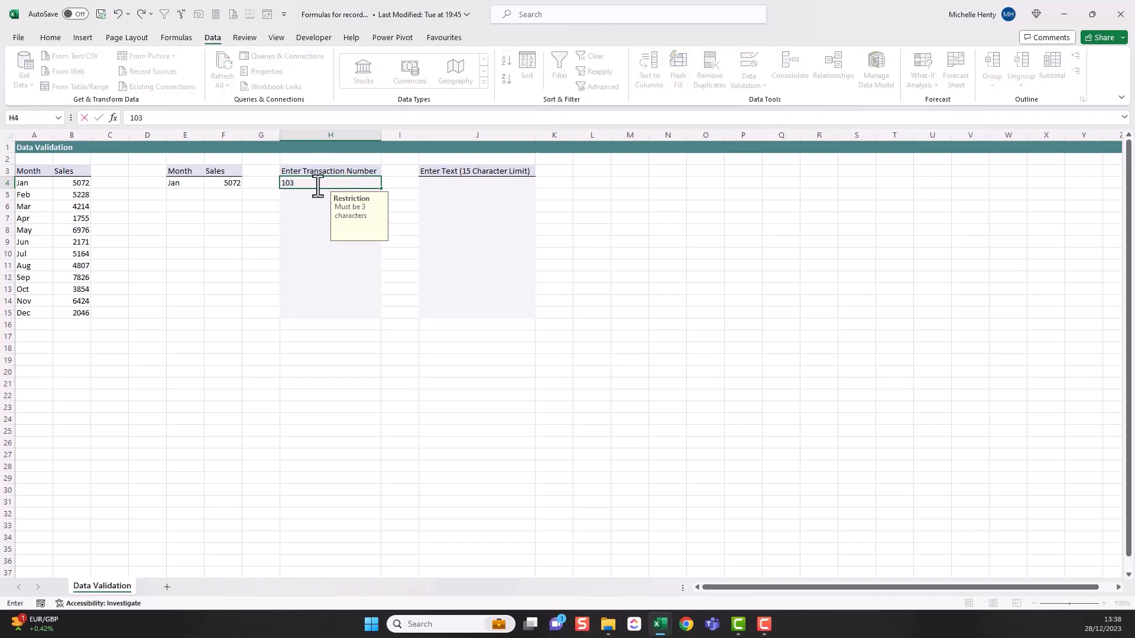
key("Return")
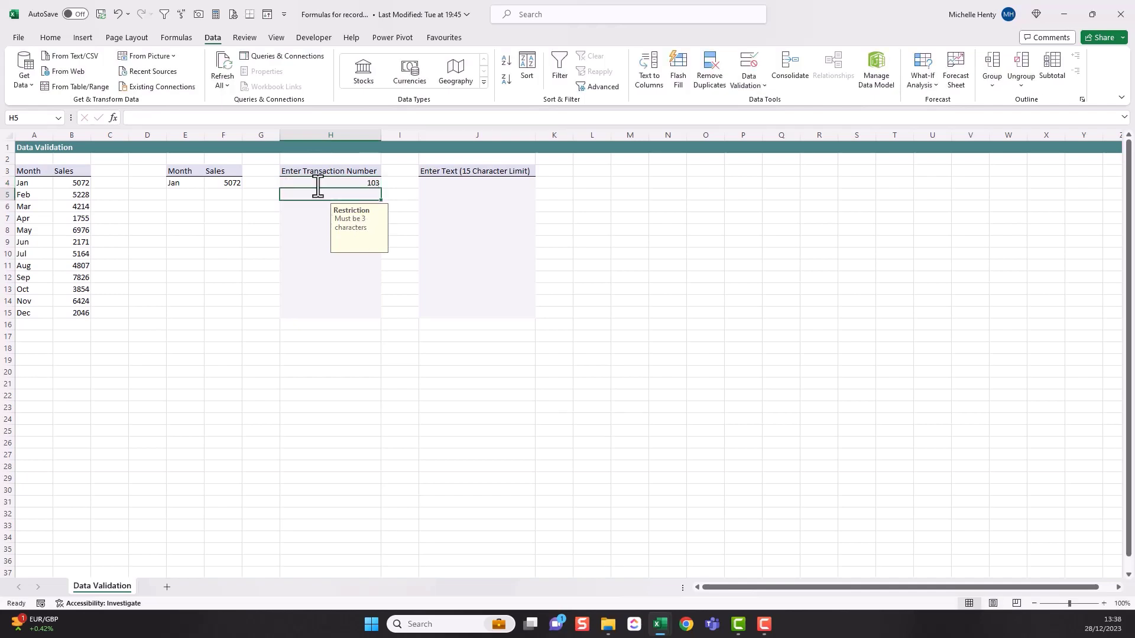
Test the restriction by entering 21 in H5, and retry with 121.
type("21")
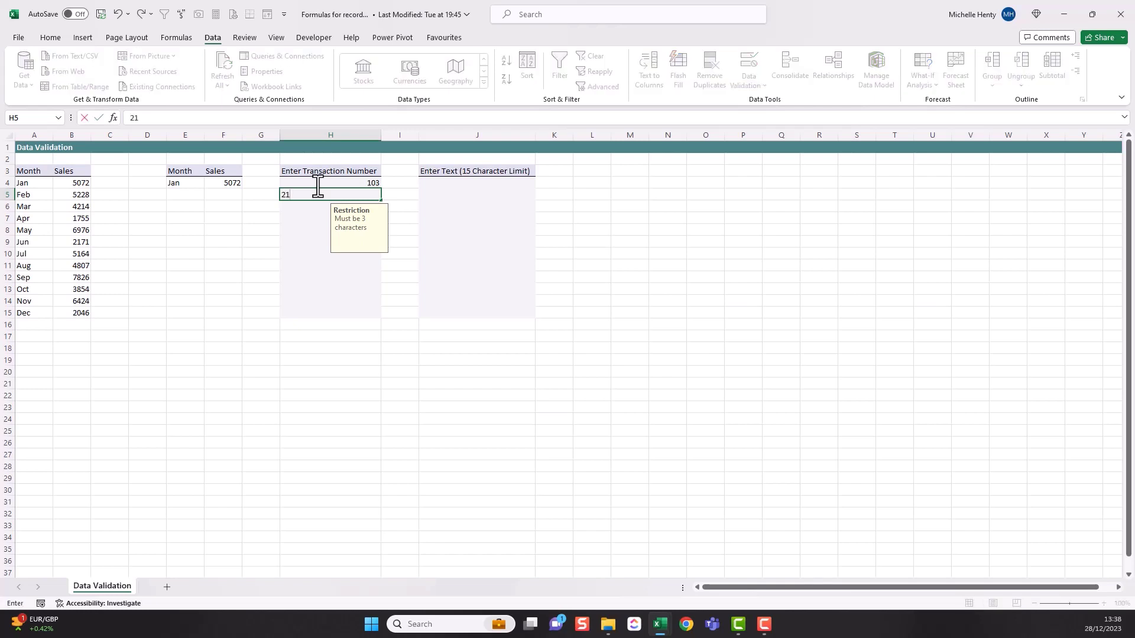
key("Return")
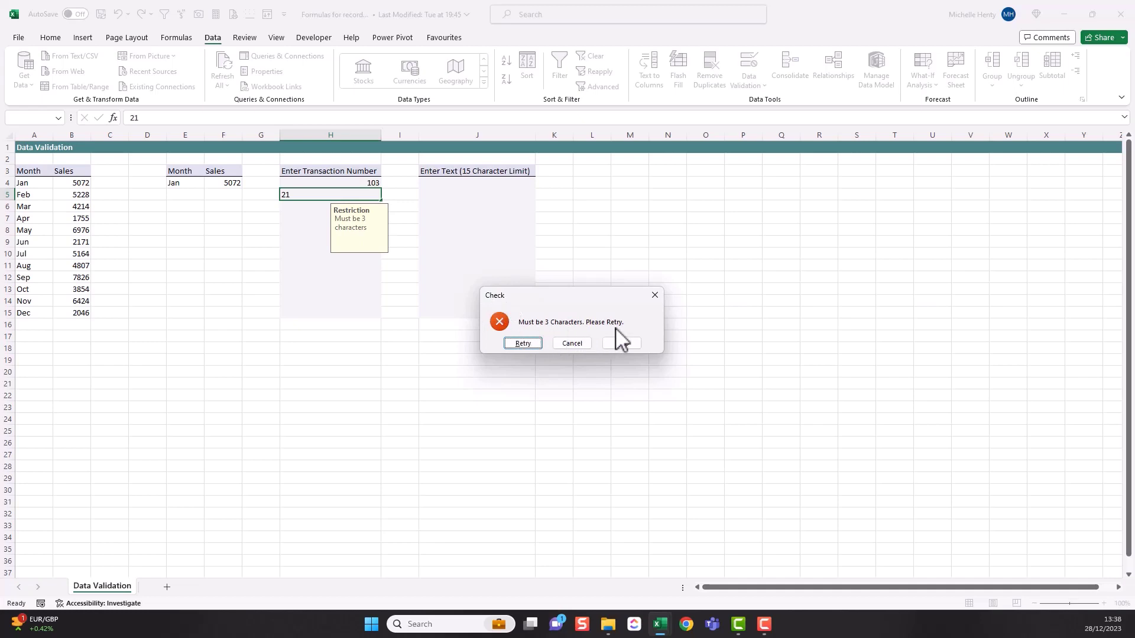
left_click(522, 342)
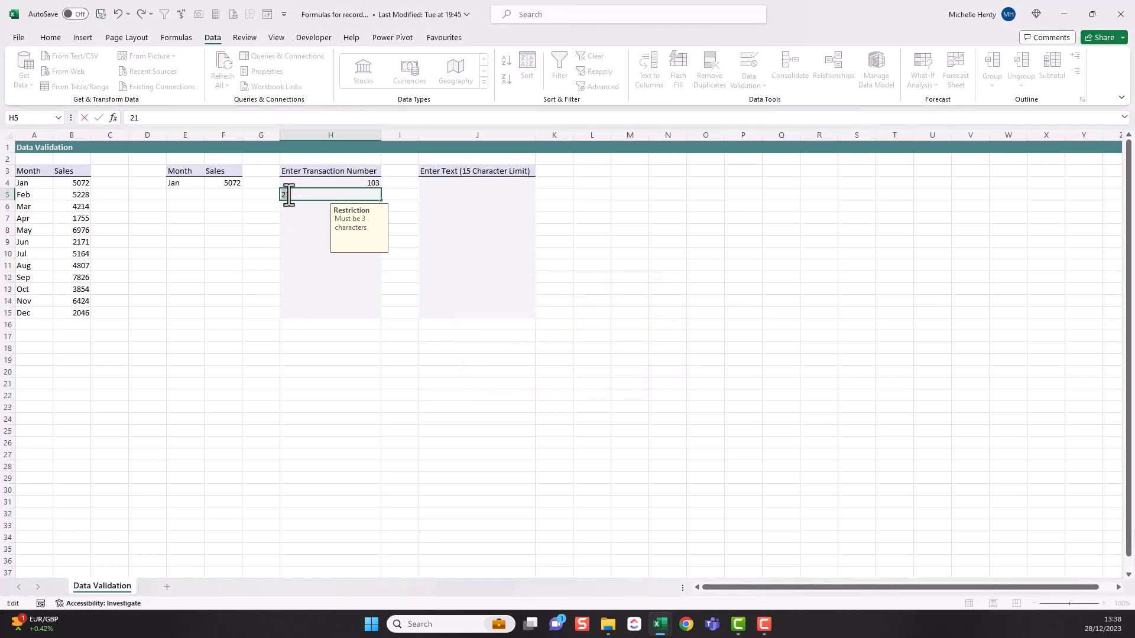
type("1")
key("Return")
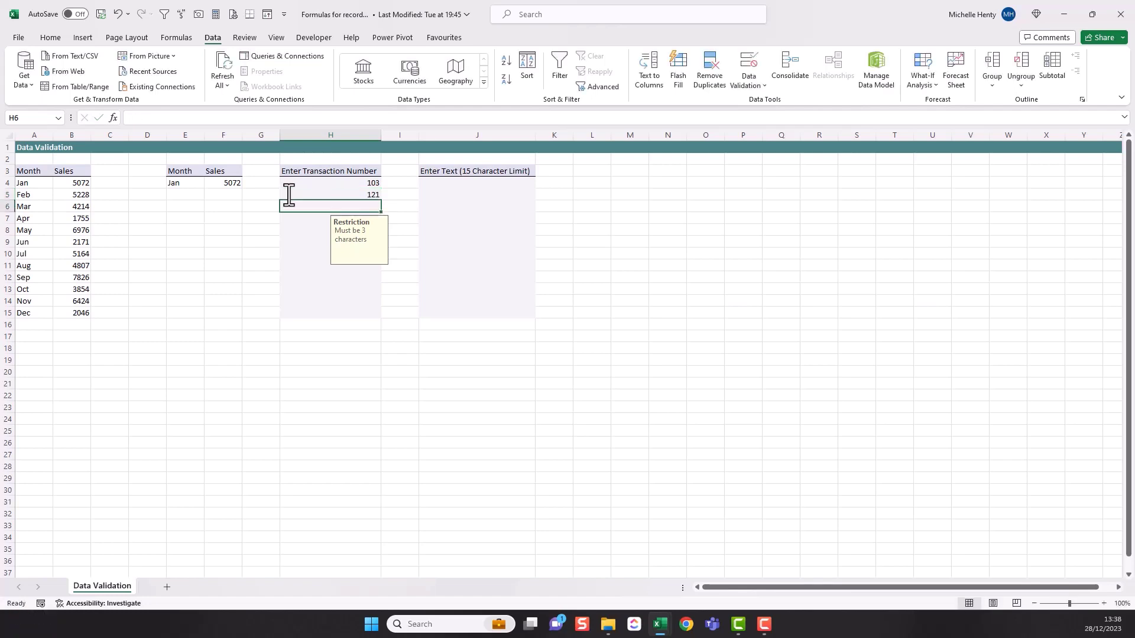
Test the restriction in H6 with the four-digit number 1111, and retry with 111.
type("1111")
key("Return")
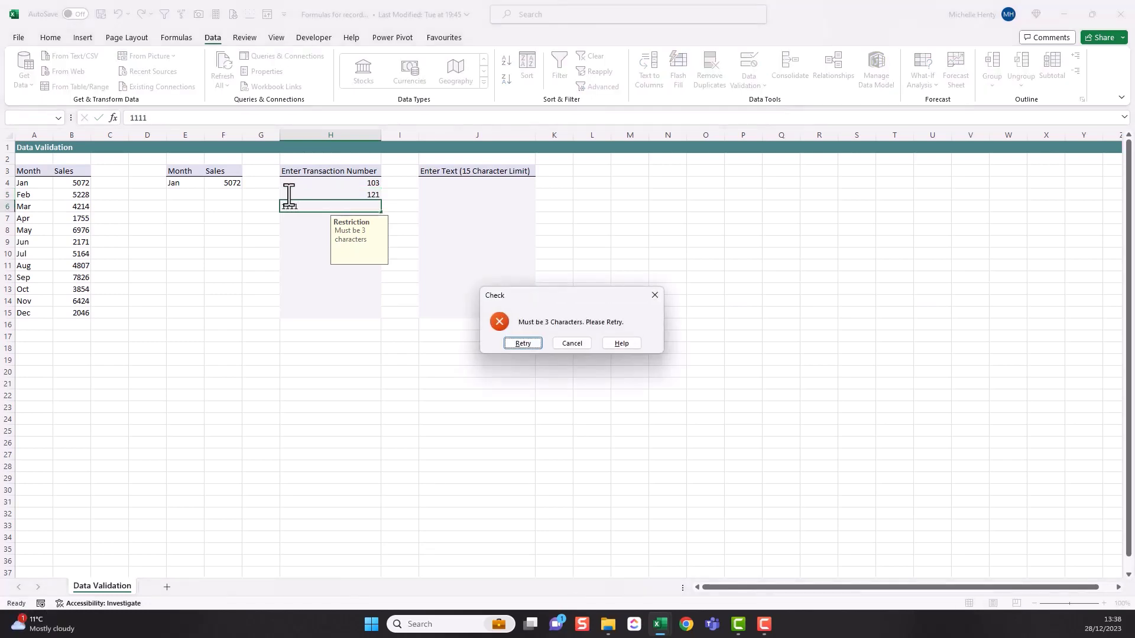
left_click(524, 344)
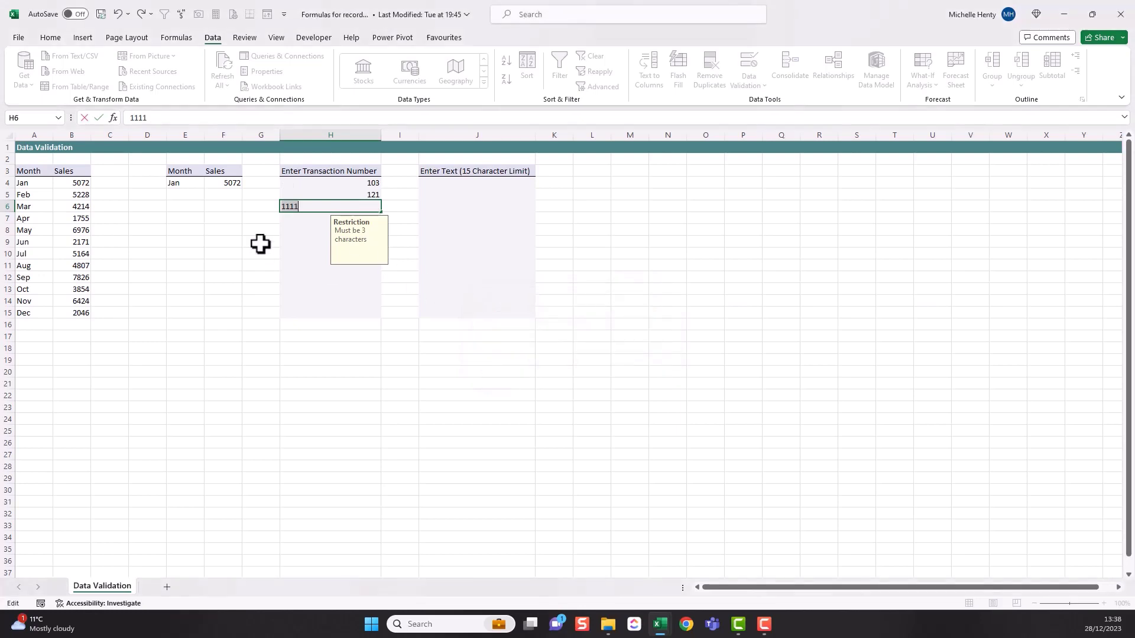
type("111")
key("Return")
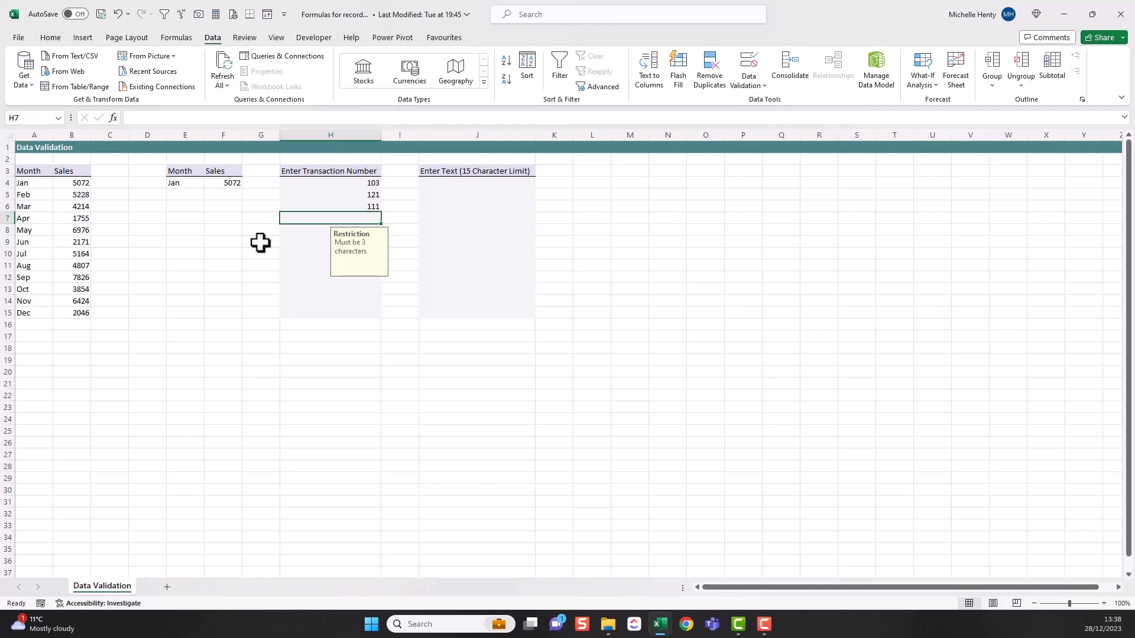
Start a data validation rule for J4:J15 that uses text length as its criterion.
left_click(448, 186)
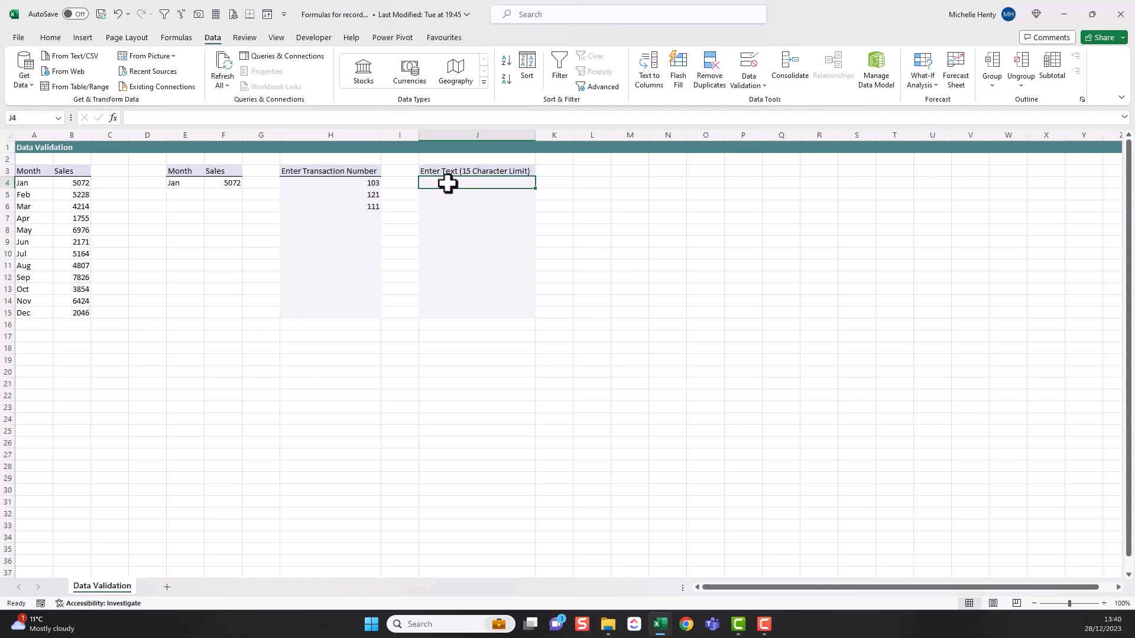
left_click_drag(450, 185, 460, 318)
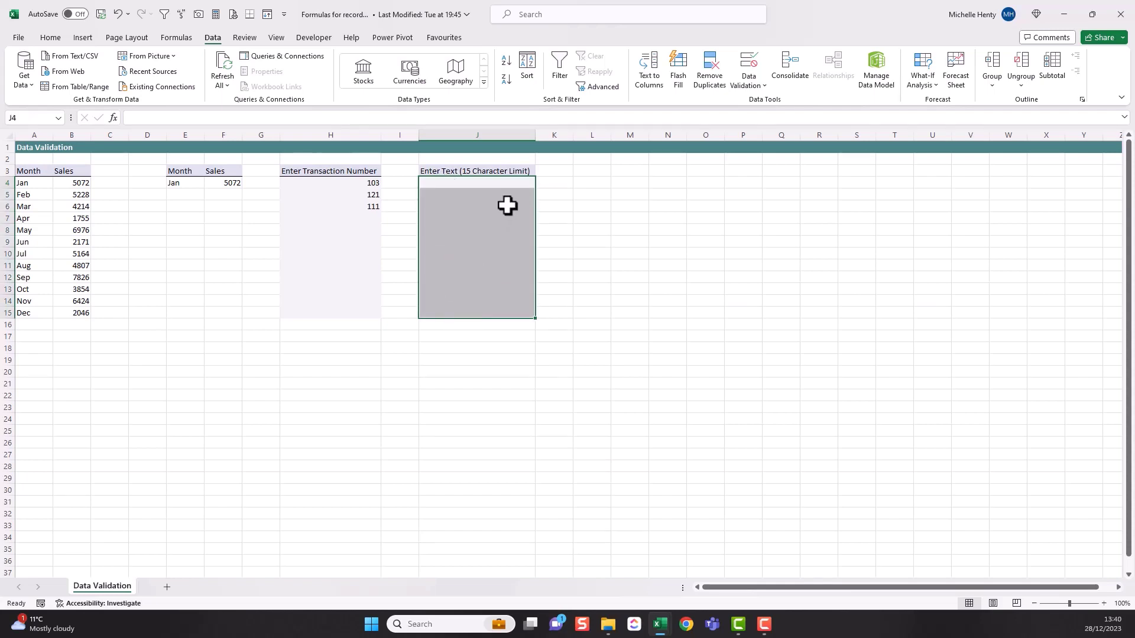
left_click(469, 185)
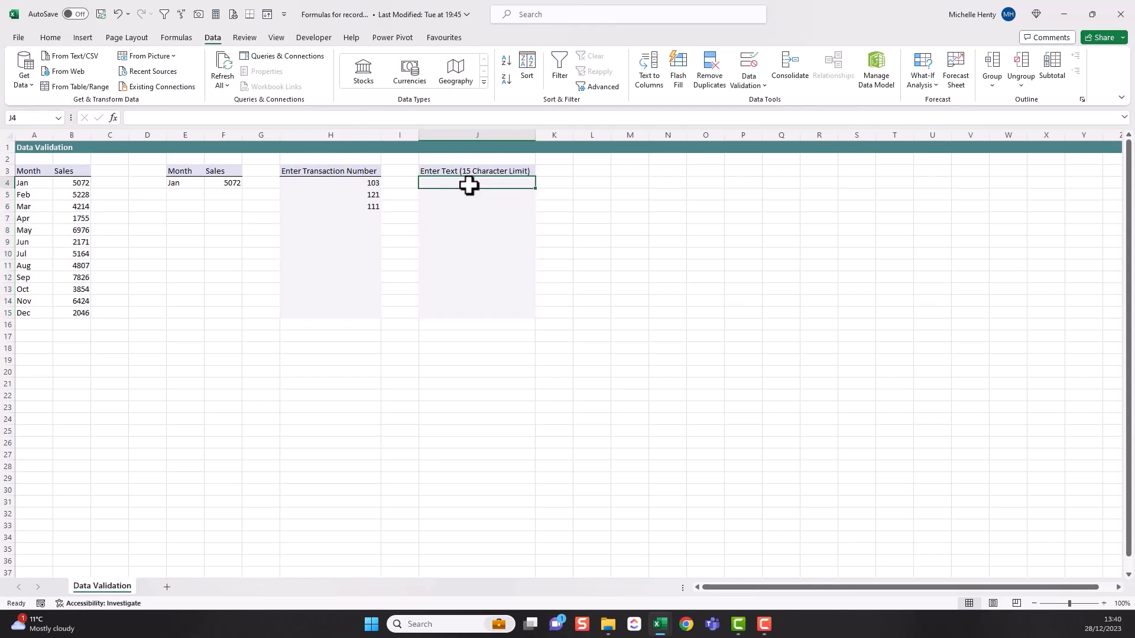
left_click_drag(469, 185, 464, 311)
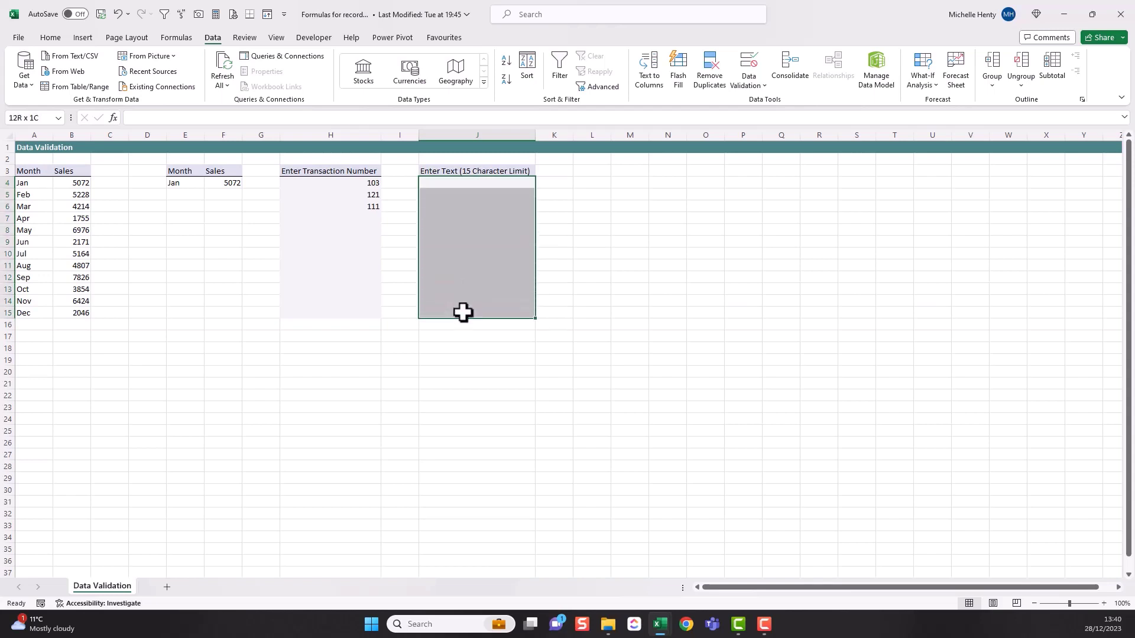
left_click(752, 86)
left_click(760, 106)
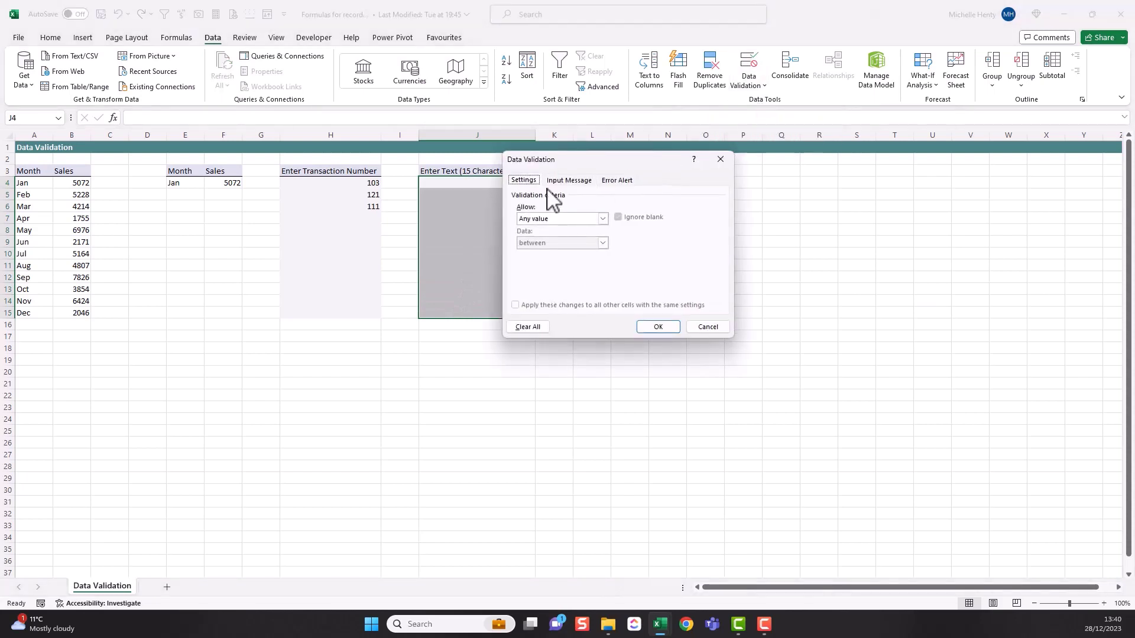
left_click(558, 220)
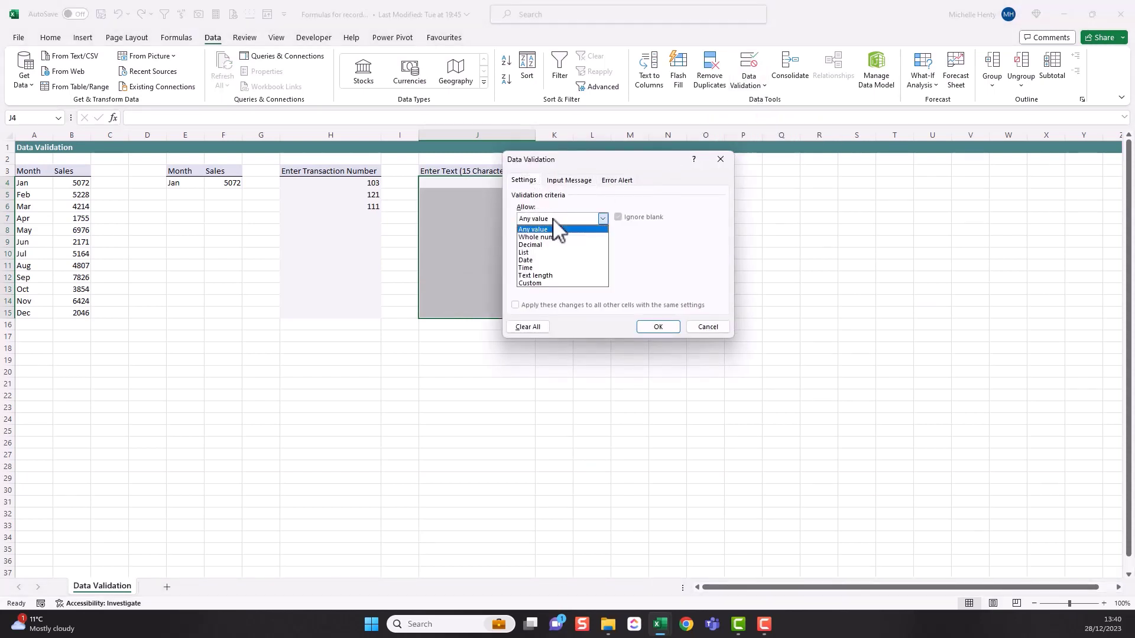
left_click(549, 275)
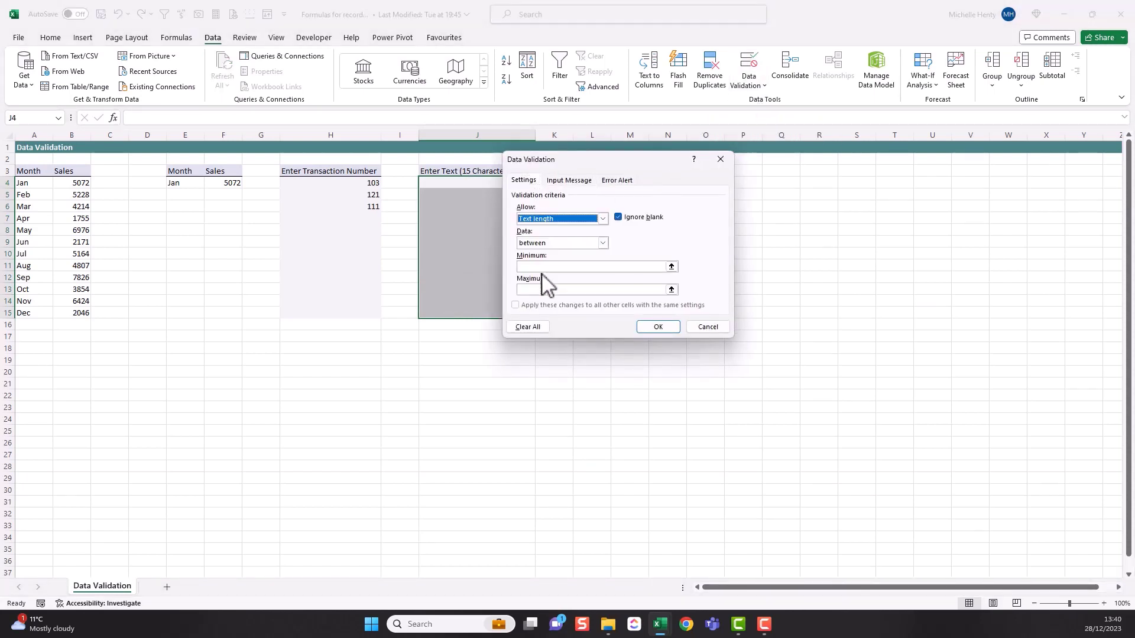
Limit the text length to less than or equal to a maximum of 15 and apply the rule.
left_click(603, 243)
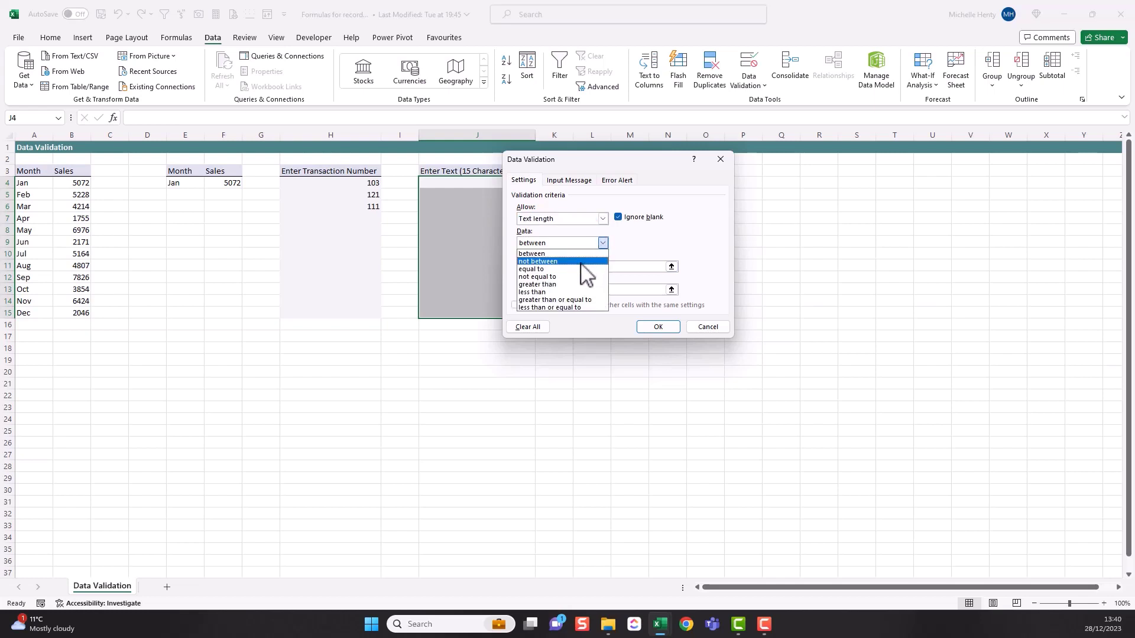
left_click(563, 307)
left_click(549, 266)
type("1")
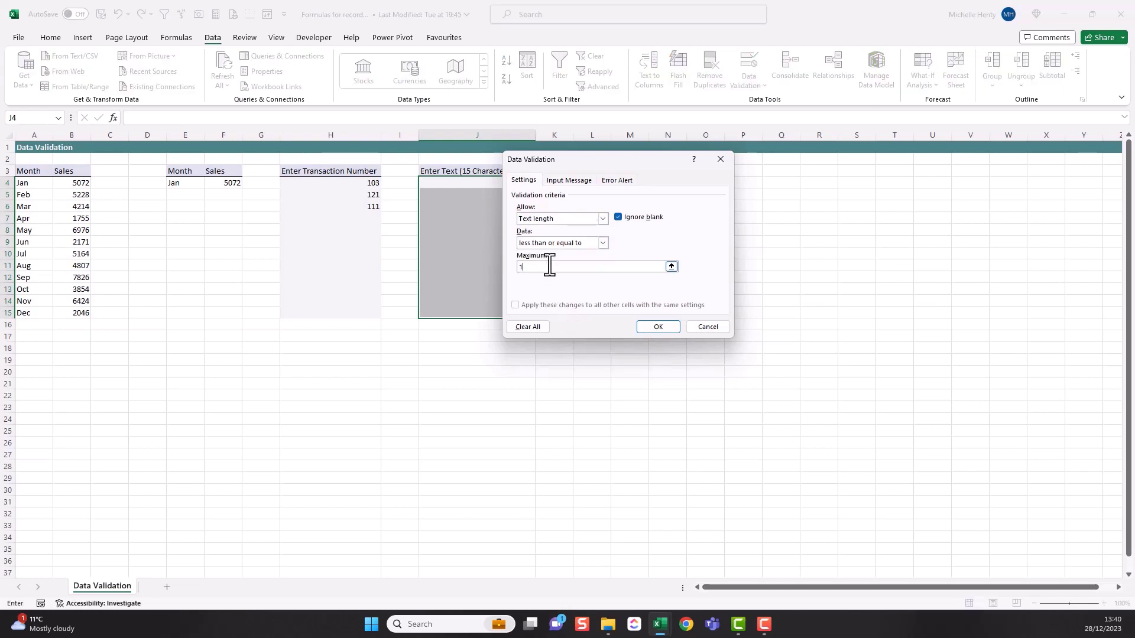
type("5")
left_click(658, 327)
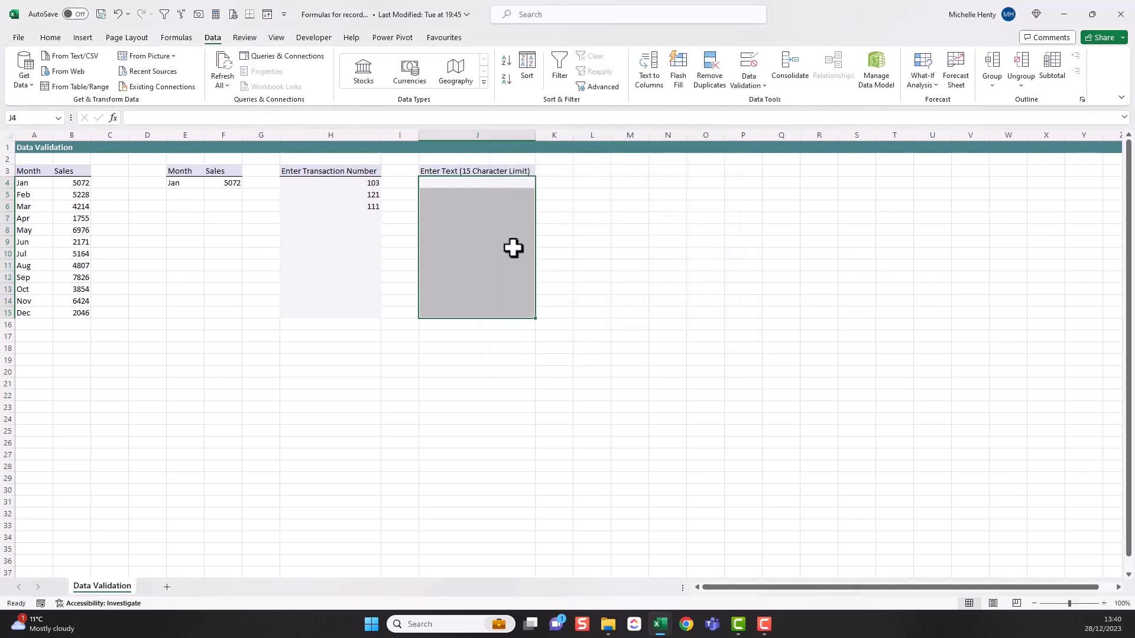
Enter "Hello" in J4 to test the text length rule.
left_click(445, 186)
type("Hello")
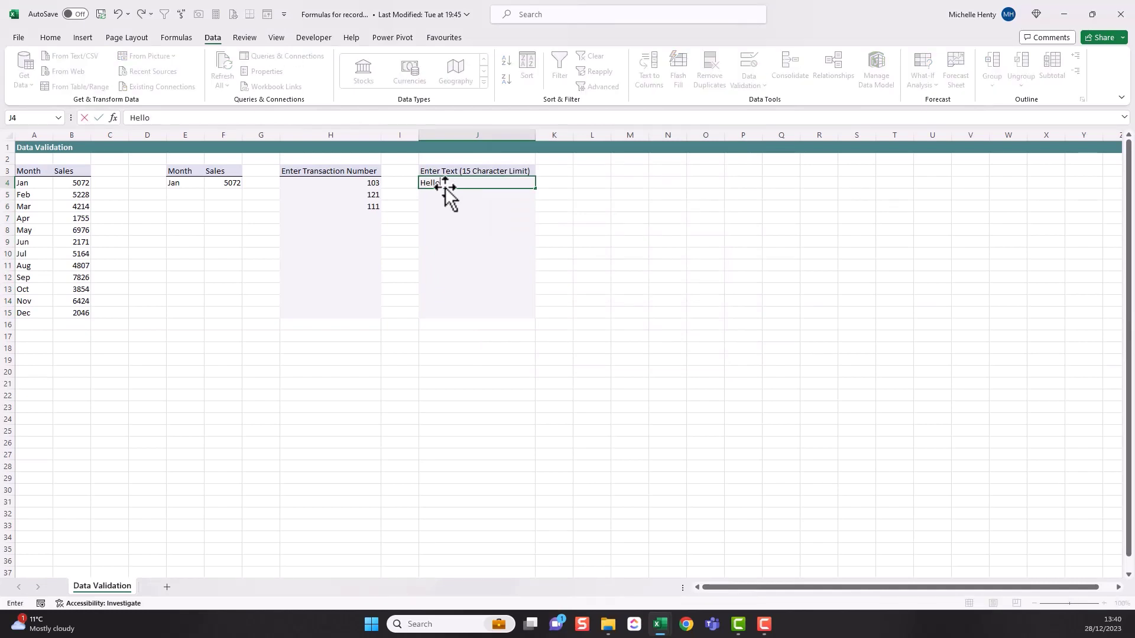
key("Return")
Try entering "Hello how are you?" in J5, and retry with the text shortened to "Hello you ok?".
type("Hello ho")
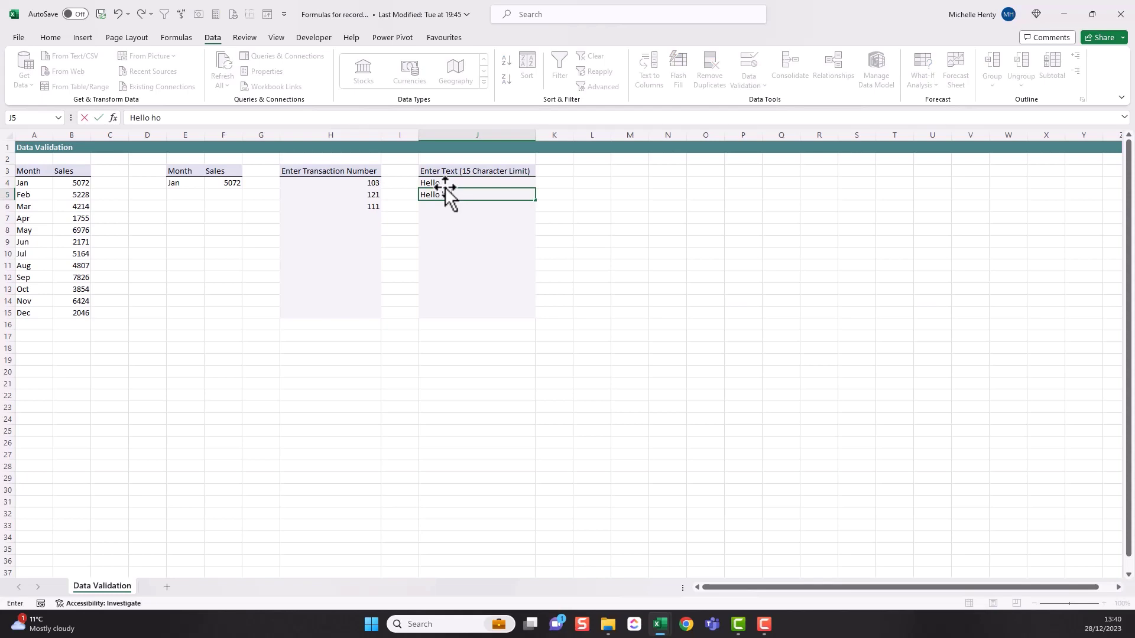
type("w are you?")
key("Return")
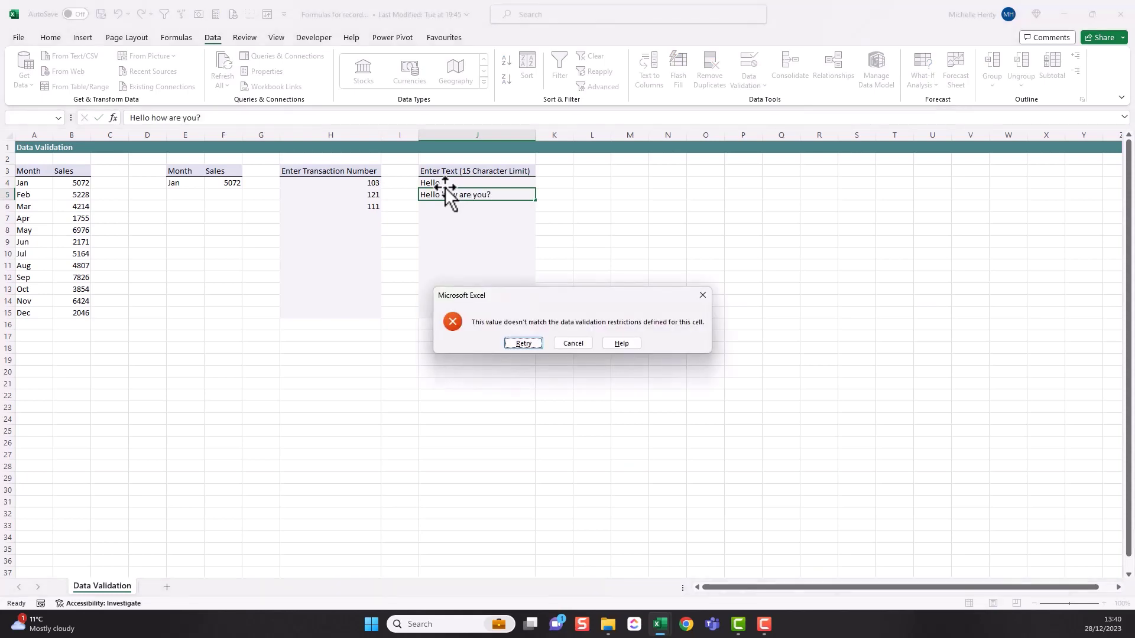
left_click(530, 346)
left_click_drag(489, 194, 444, 194)
type("you ok")
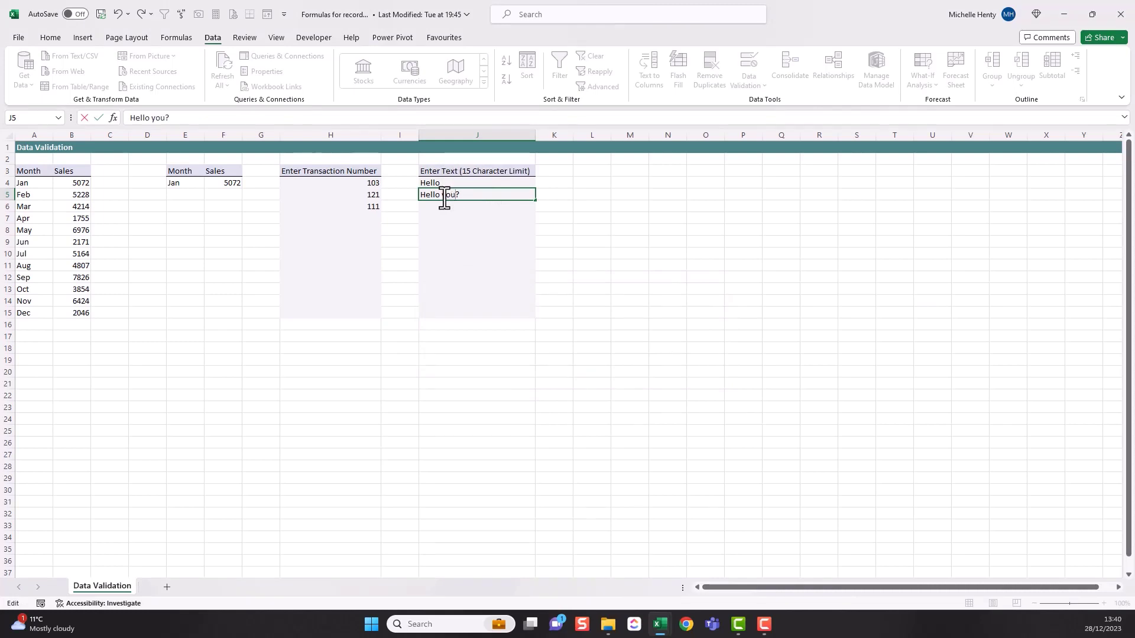
key("Return")
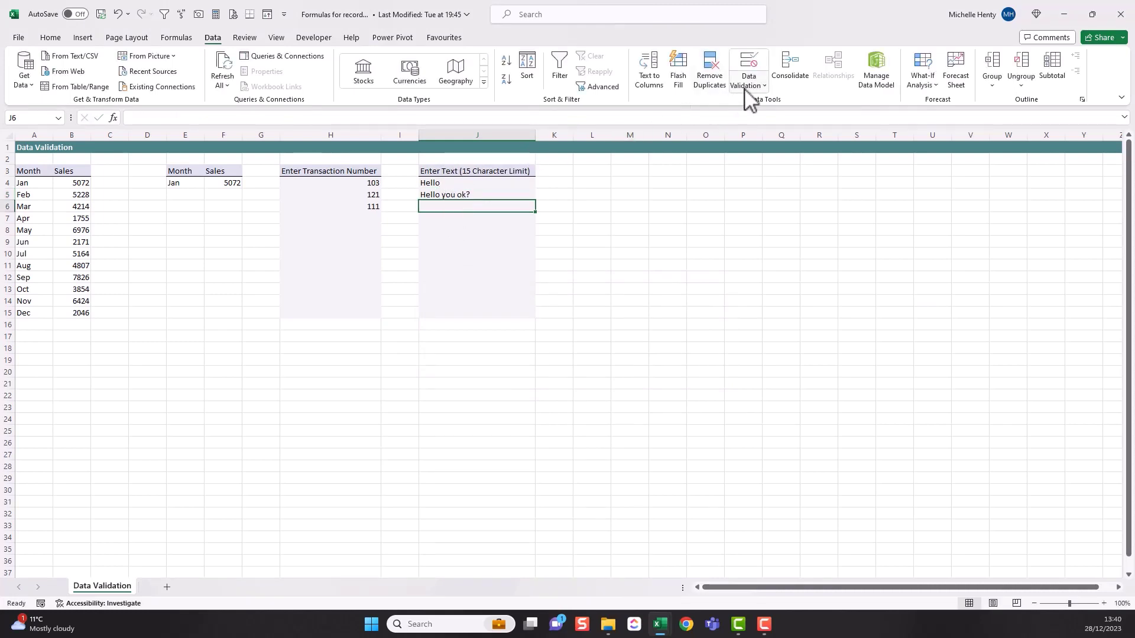
Review the validation criteria types available for J4 and close the settings without making changes.
left_click(448, 182)
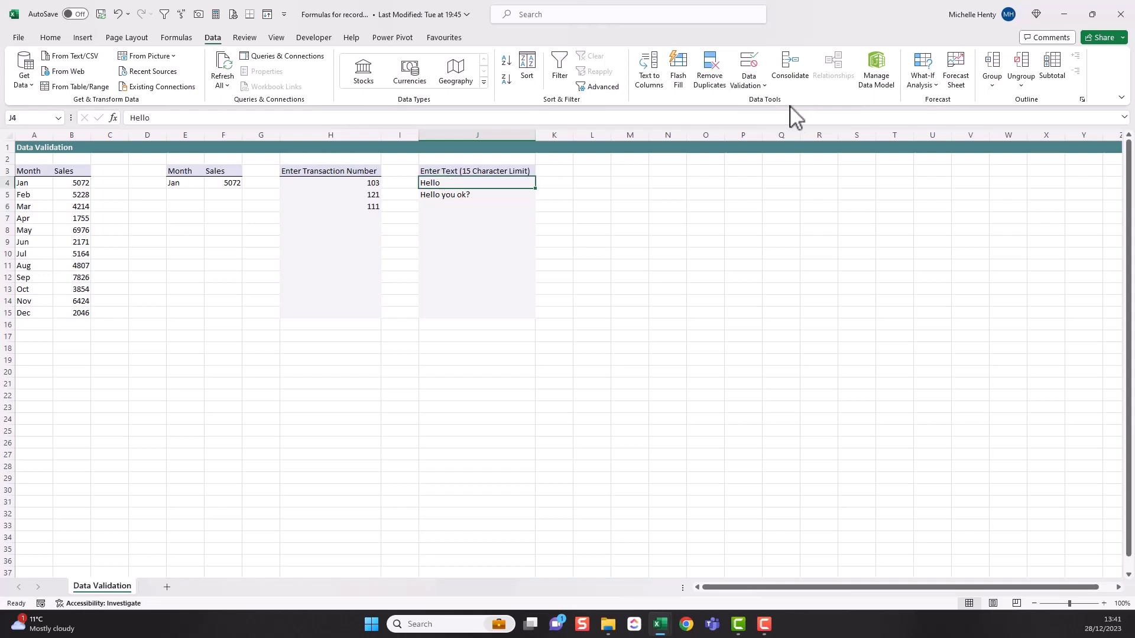
left_click(756, 83)
left_click(760, 102)
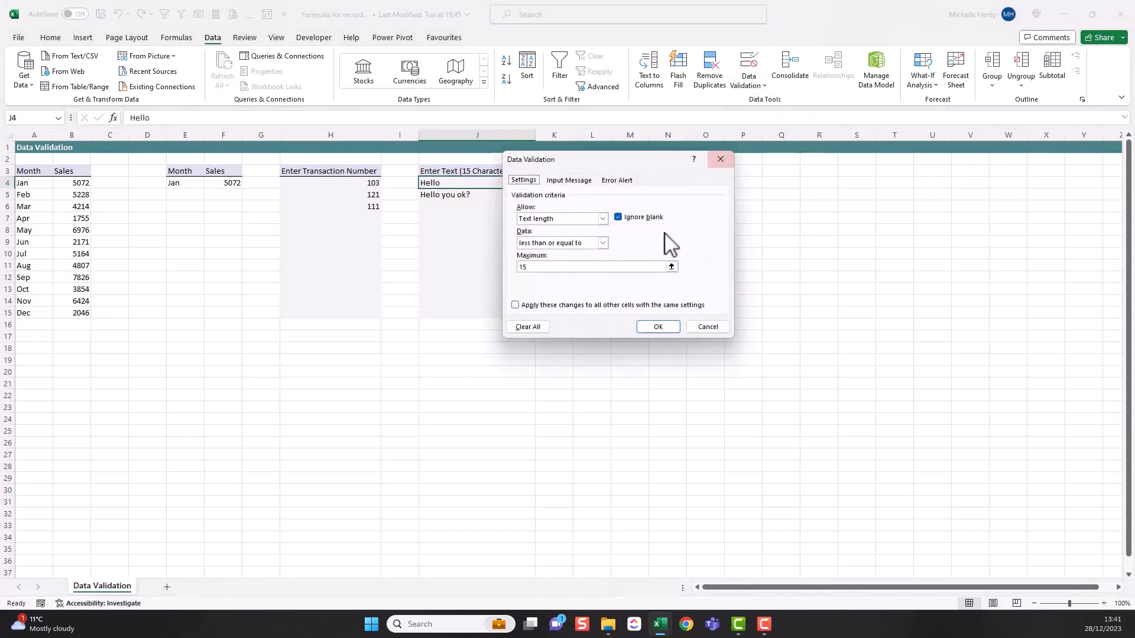
left_click(604, 219)
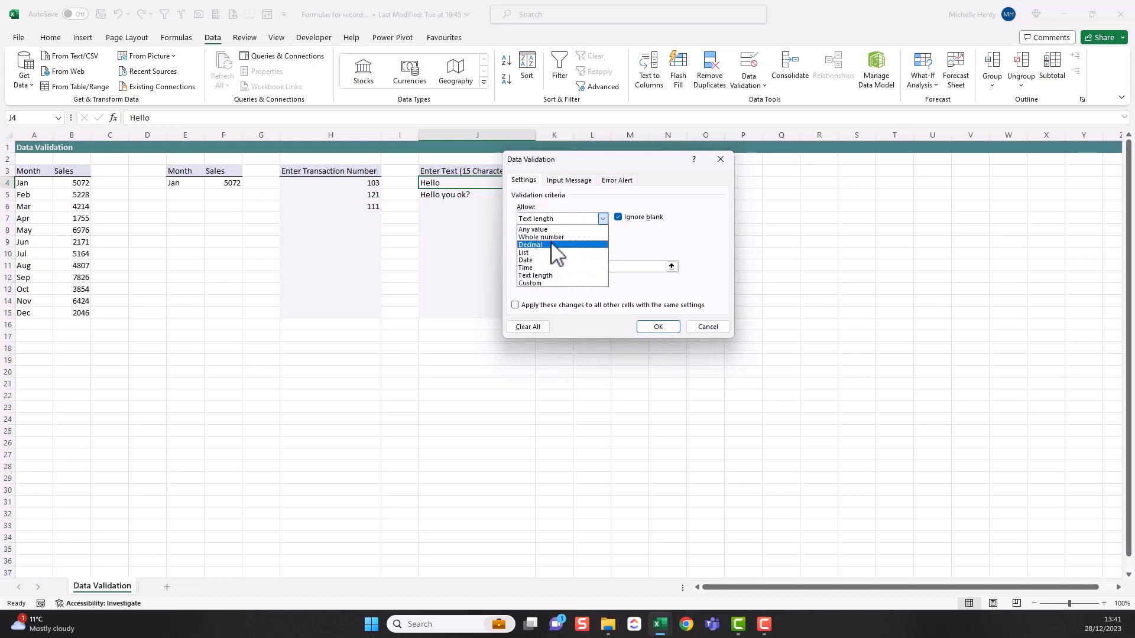
key("Escape")
left_click(704, 329)
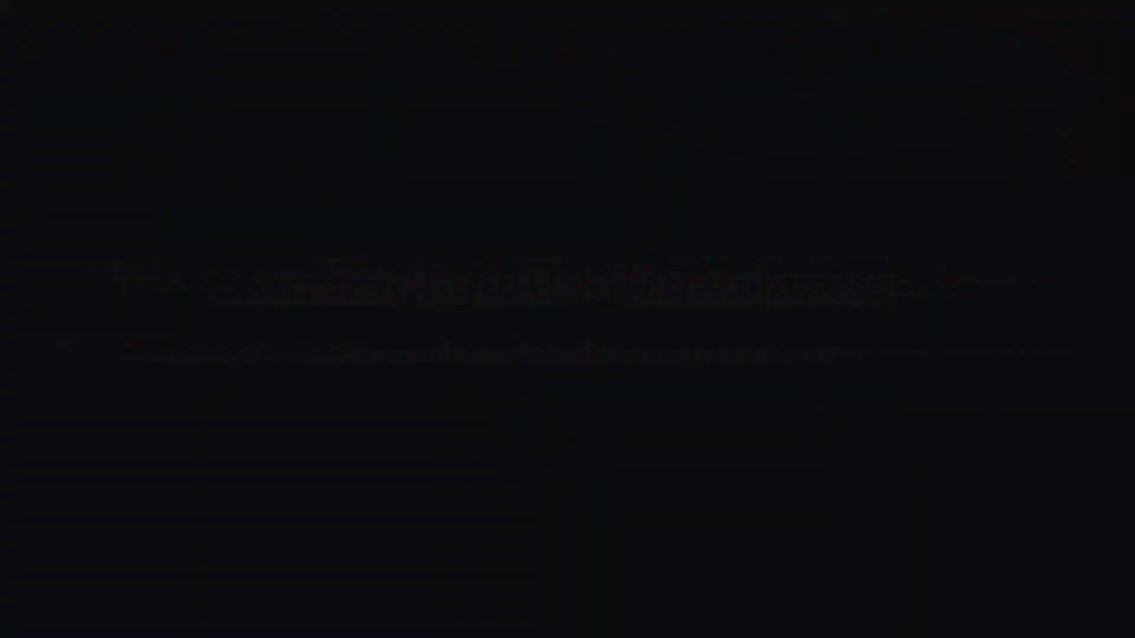